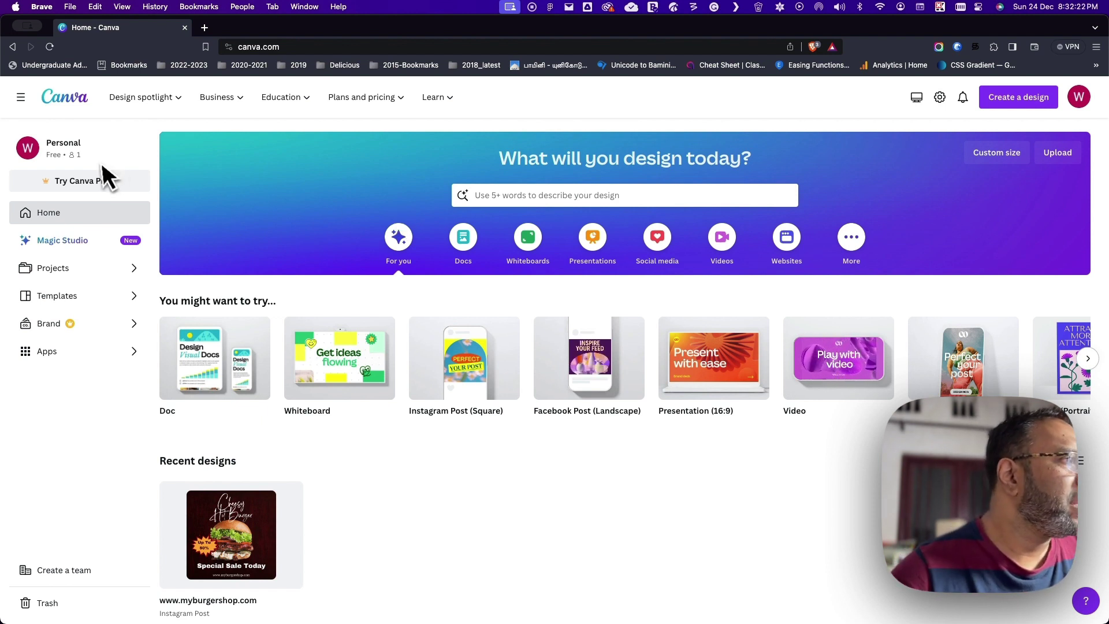
# Search for "insta" and open the Instagram Post (Square) template collection
pyautogui.click(536, 196)
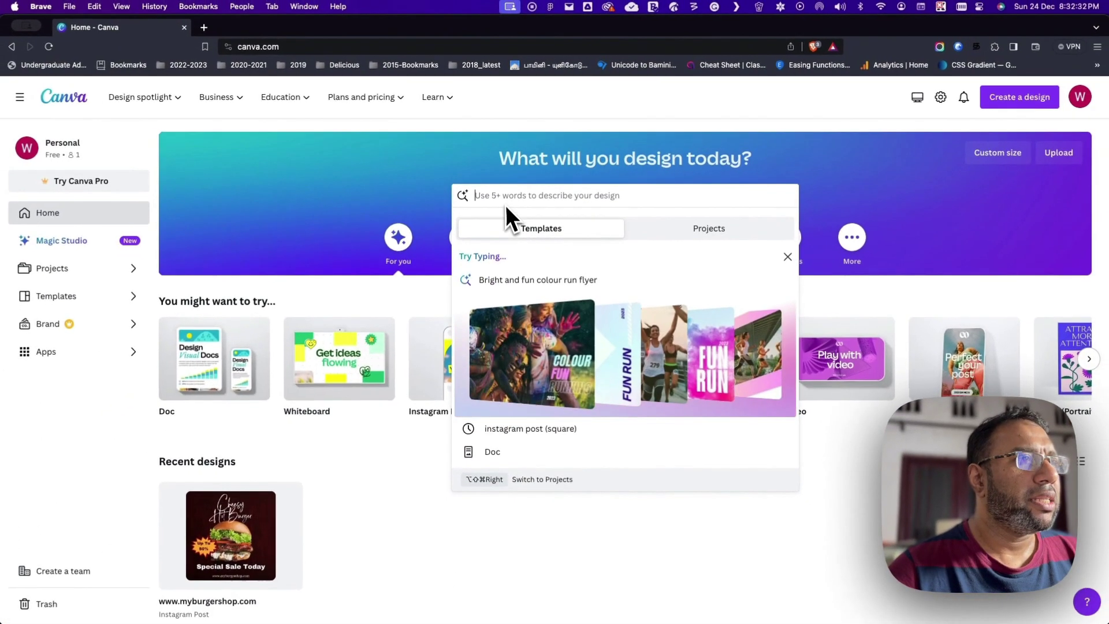
pyautogui.write('insta')
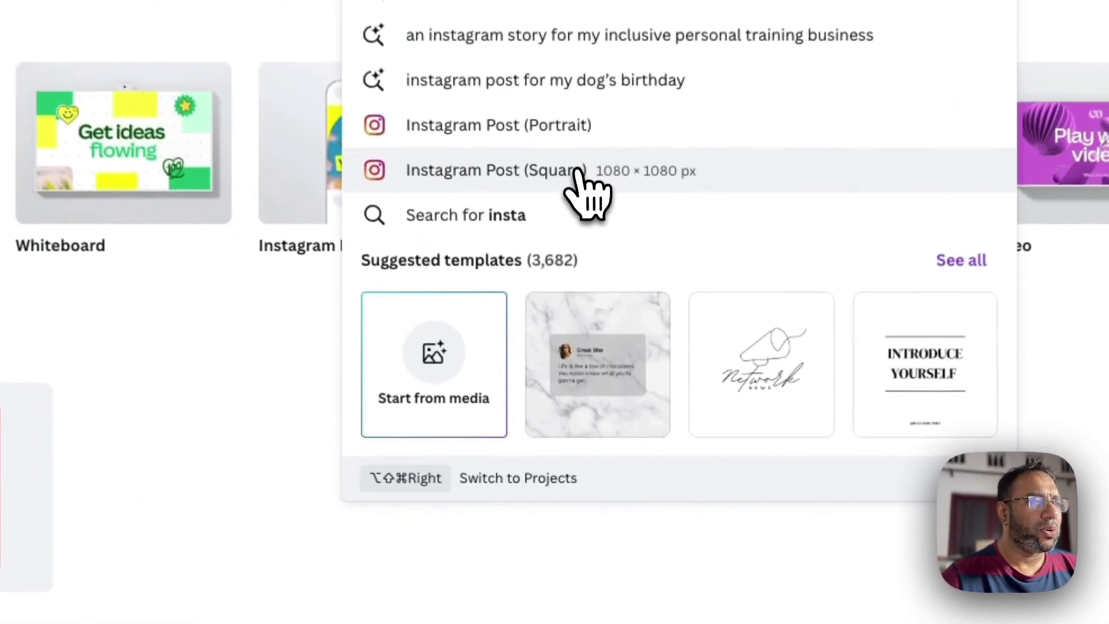
pyautogui.click(578, 173)
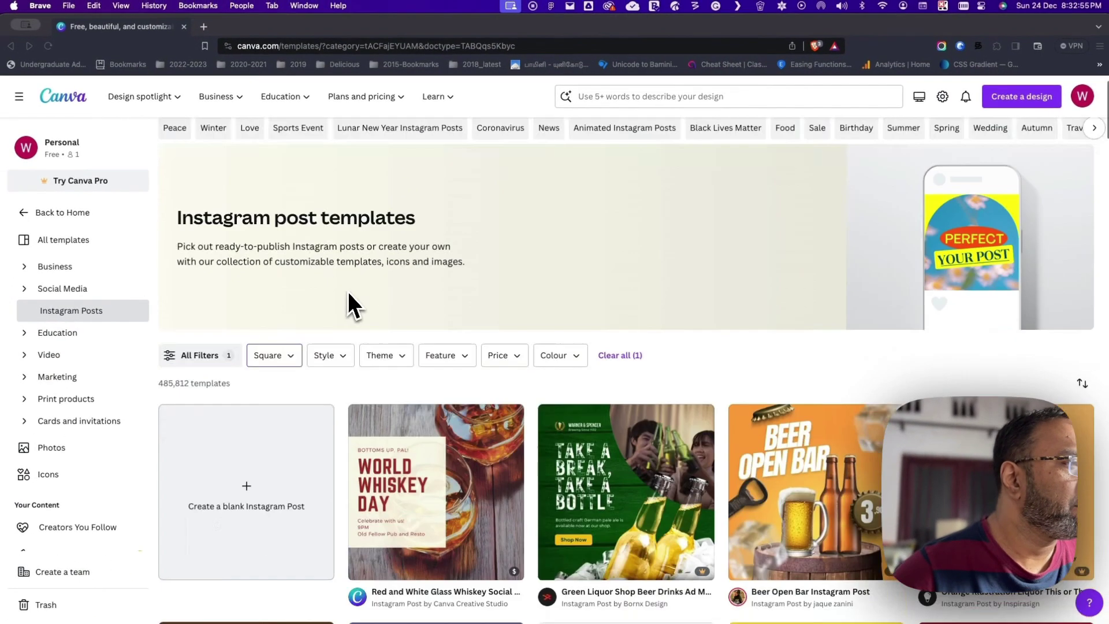
# Look through the square Instagram post templates and create a blank Instagram post
pyautogui.scroll(-3, 349, 300)
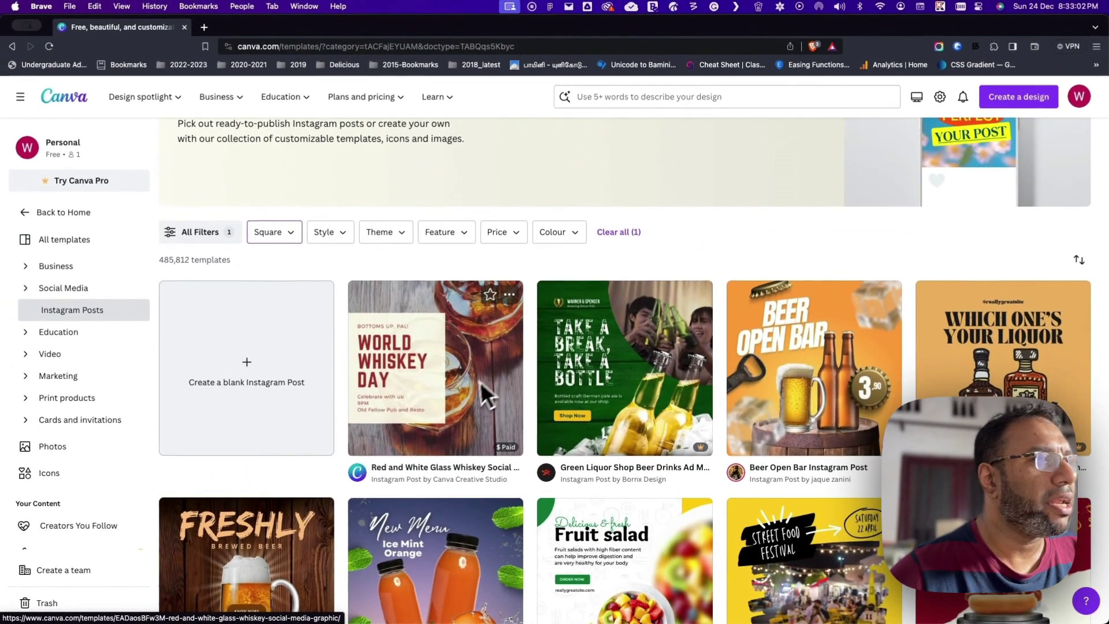
pyautogui.scroll(-3, 502, 375)
pyautogui.scroll(-10, 831, 476)
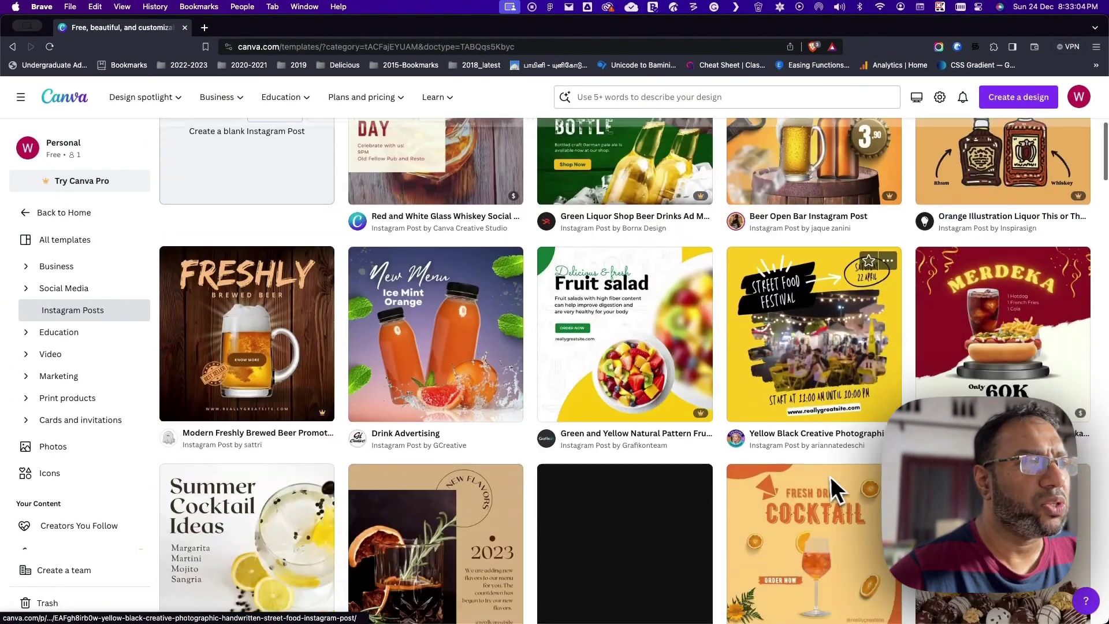
pyautogui.scroll(-3, 782, 471)
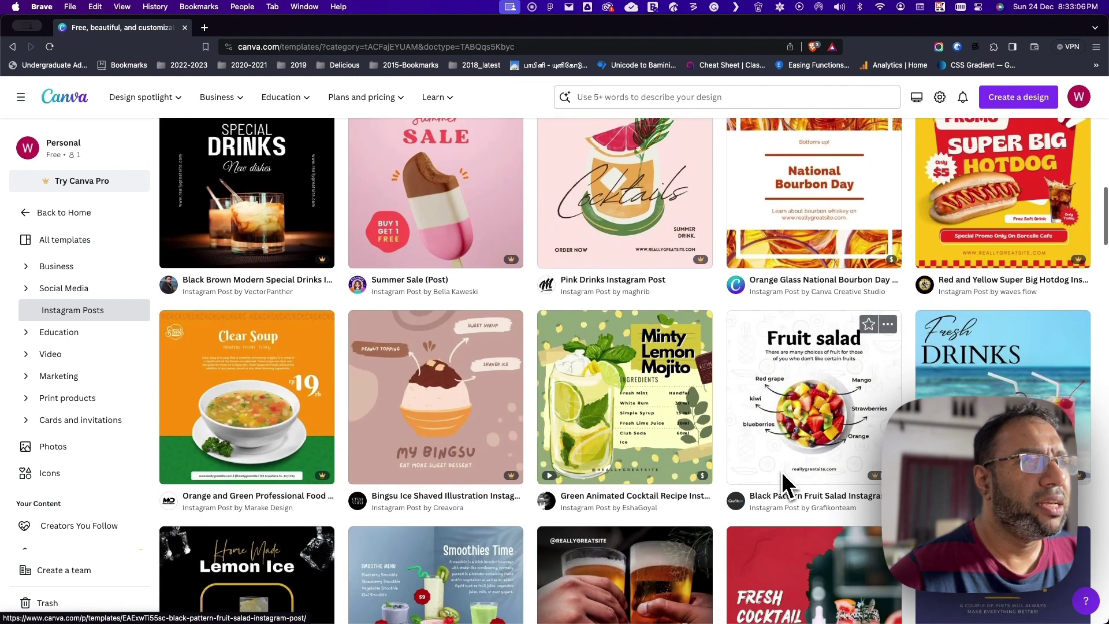
pyautogui.scroll(5, 608, 384)
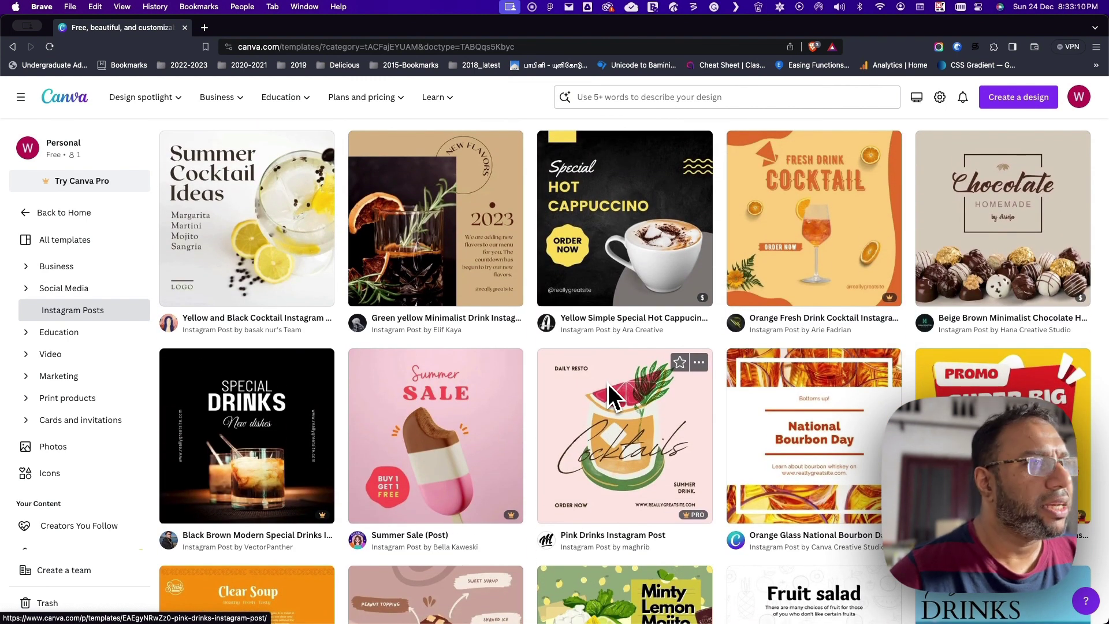
pyautogui.scroll(10, 610, 383)
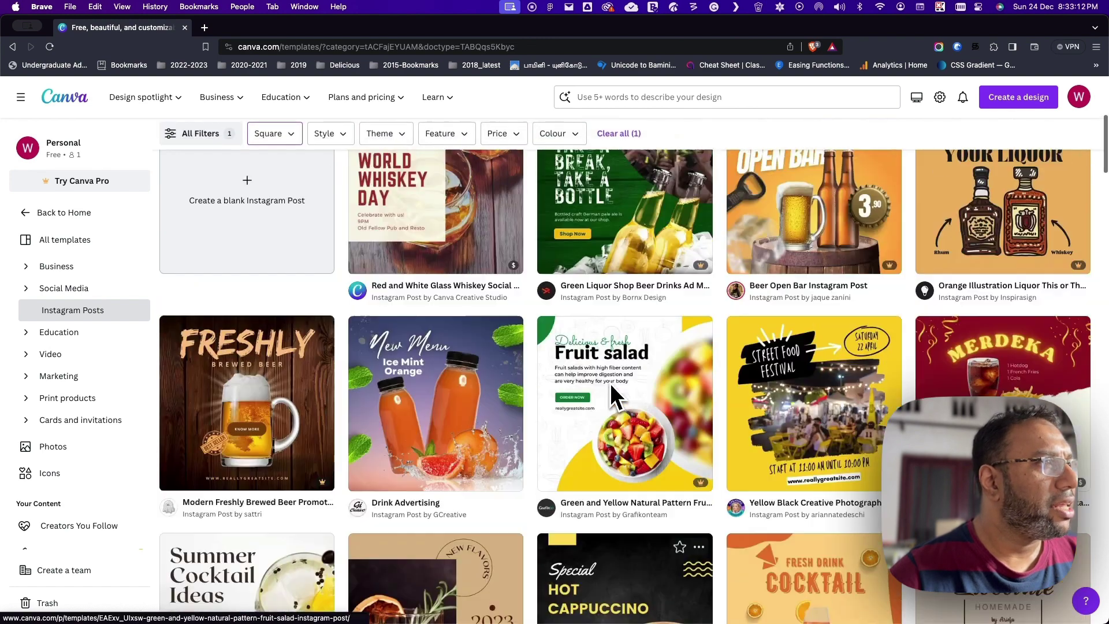
pyautogui.click(266, 345)
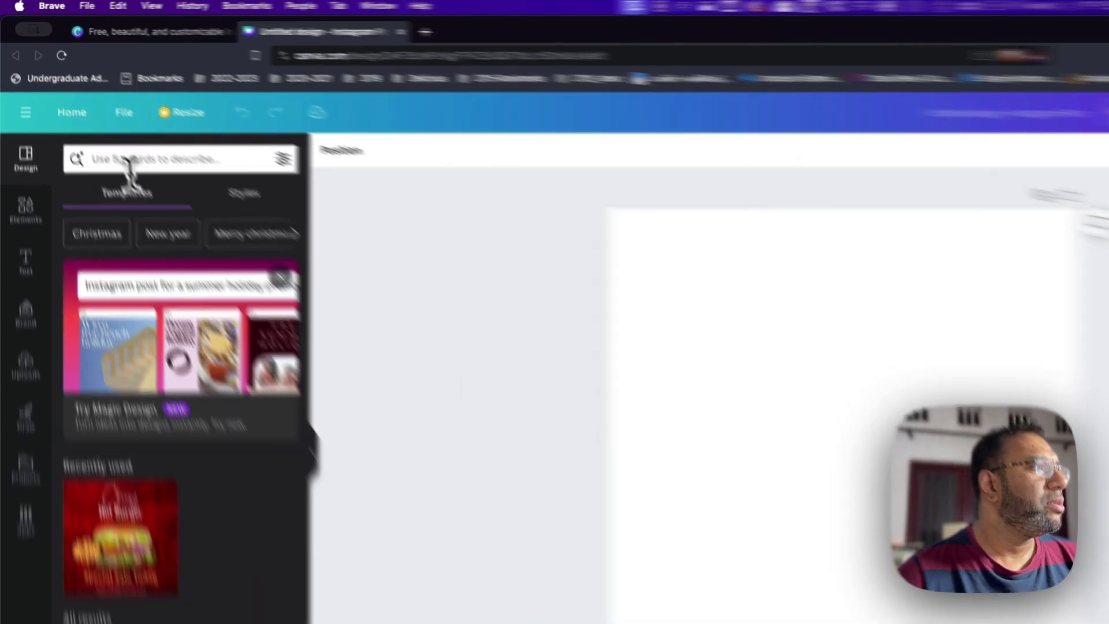
# Search the design templates for "burger sale"
pyautogui.click(94, 130)
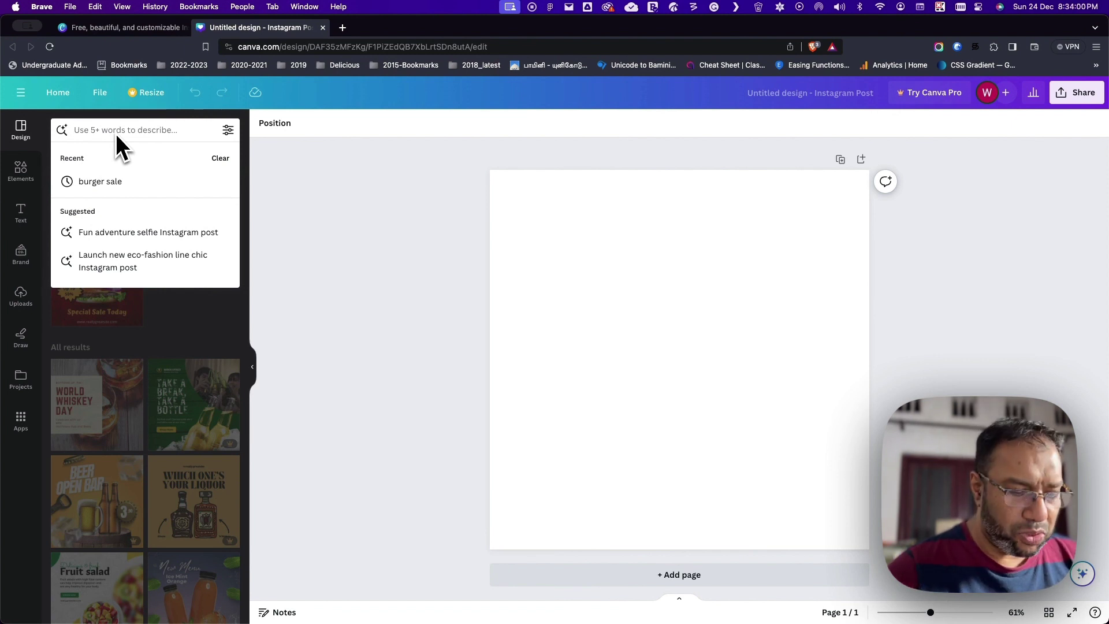
pyautogui.write('burger')
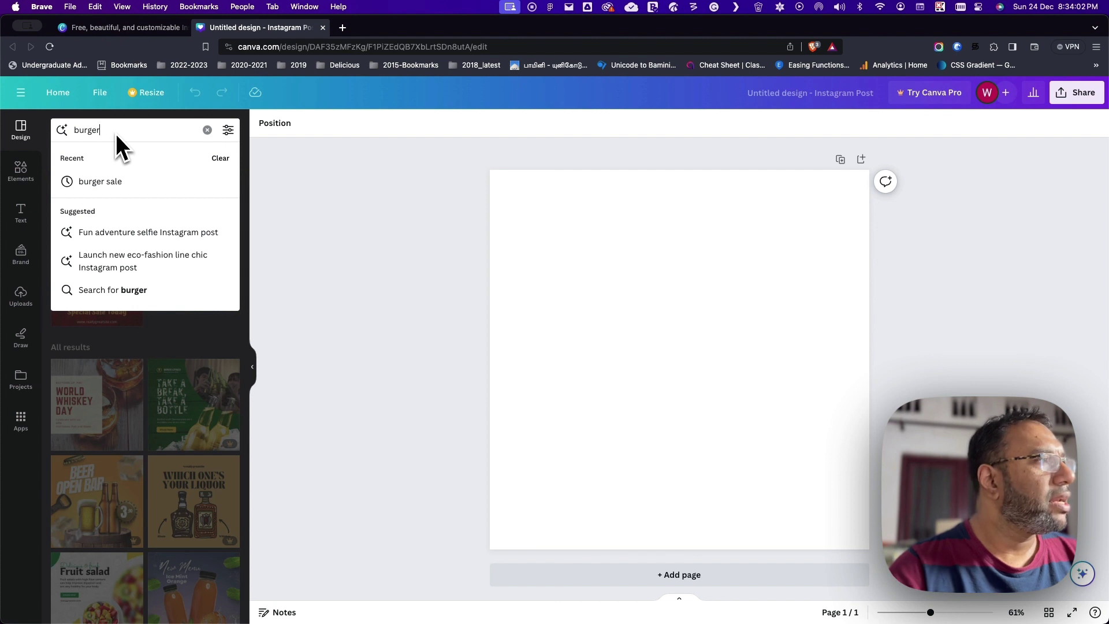
pyautogui.write(' sale')
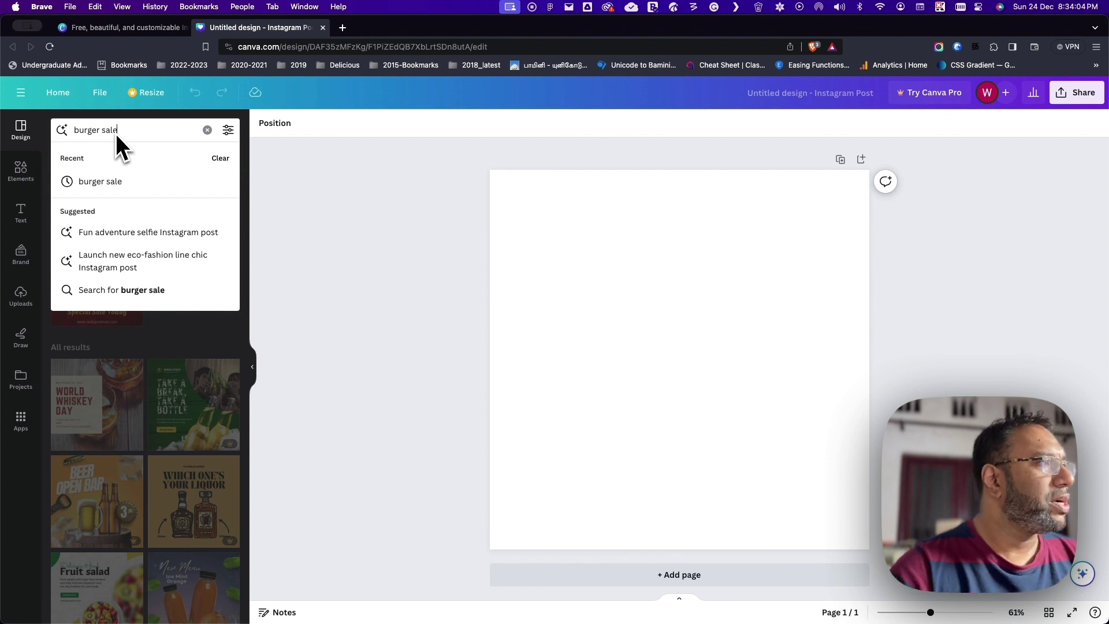
pyautogui.press('Return')
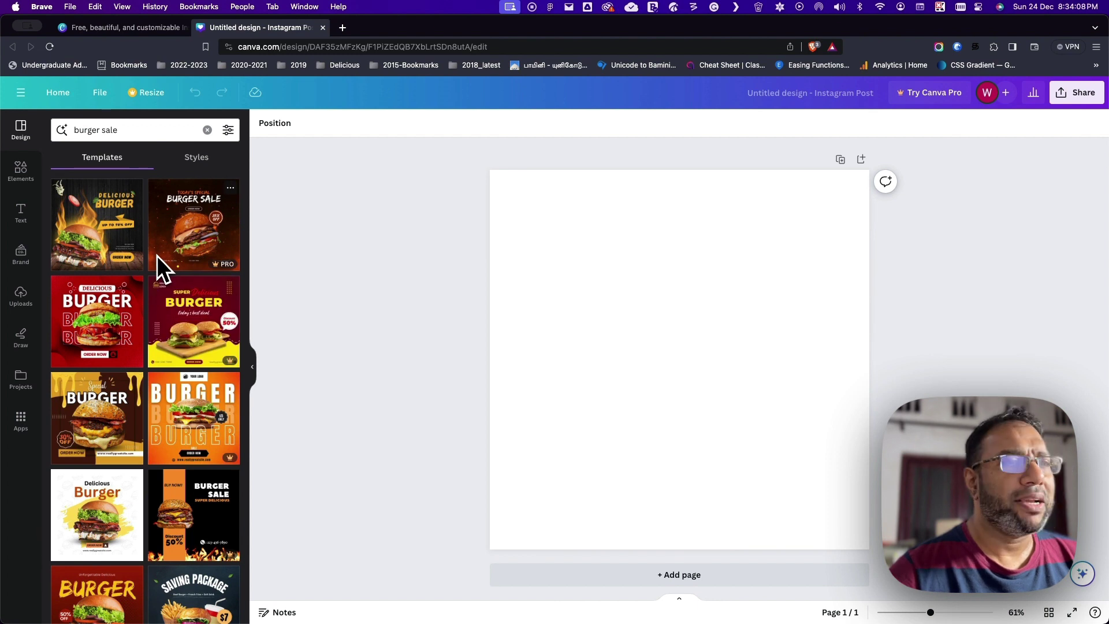
# Browse the burger sale templates, comparing their layouts and which ones are free or Pro
pyautogui.scroll(-10, 186, 290)
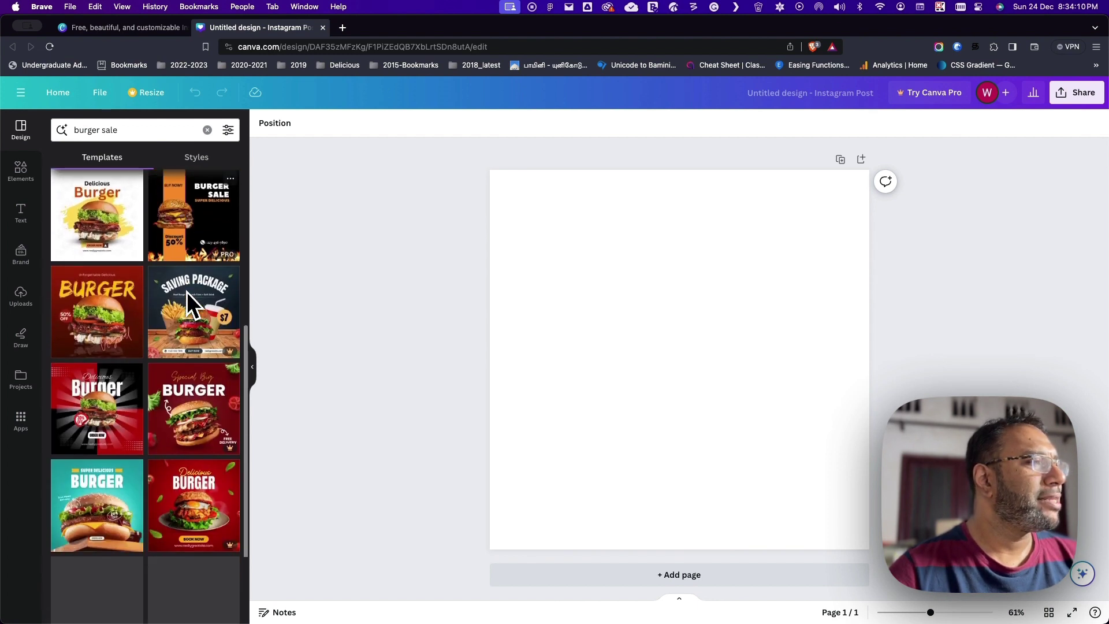
pyautogui.scroll(-5, 186, 292)
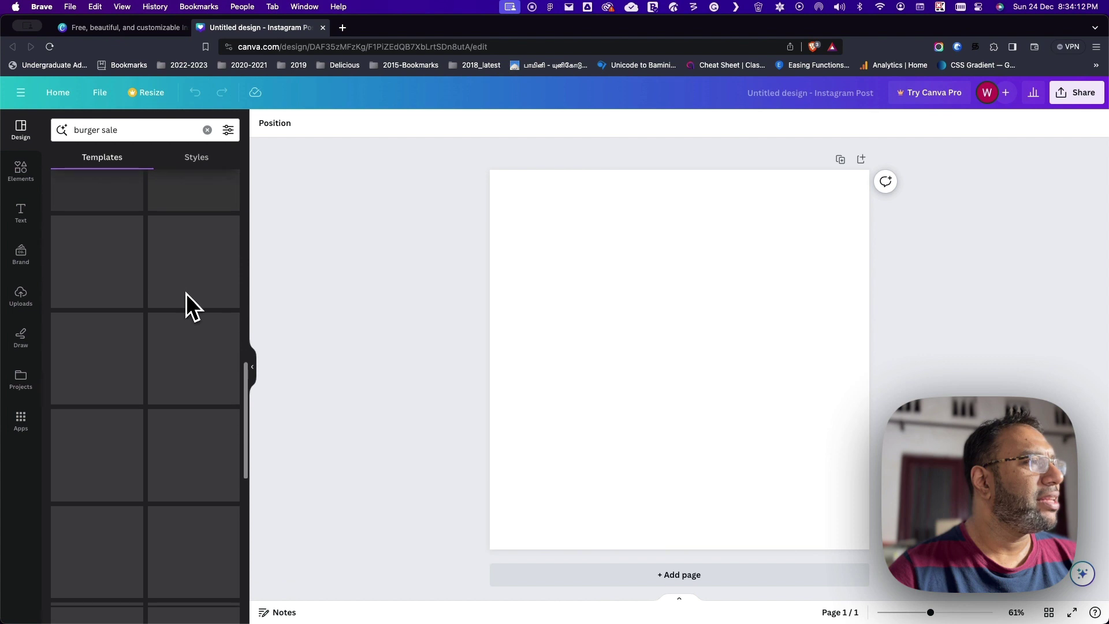
pyautogui.scroll(2, 186, 294)
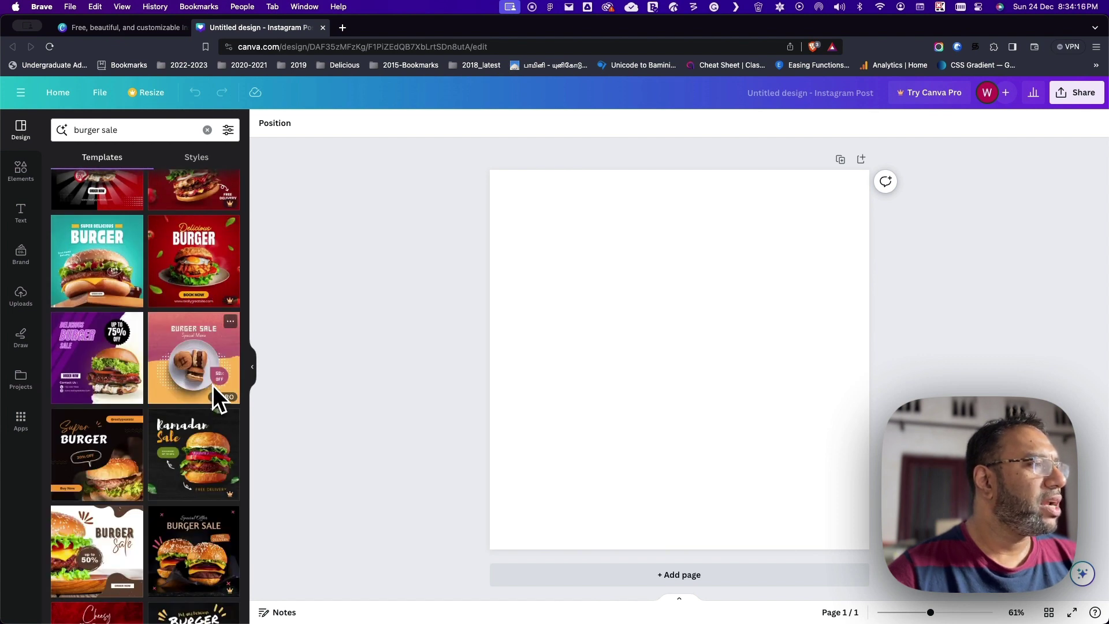
pyautogui.scroll(-2, 159, 360)
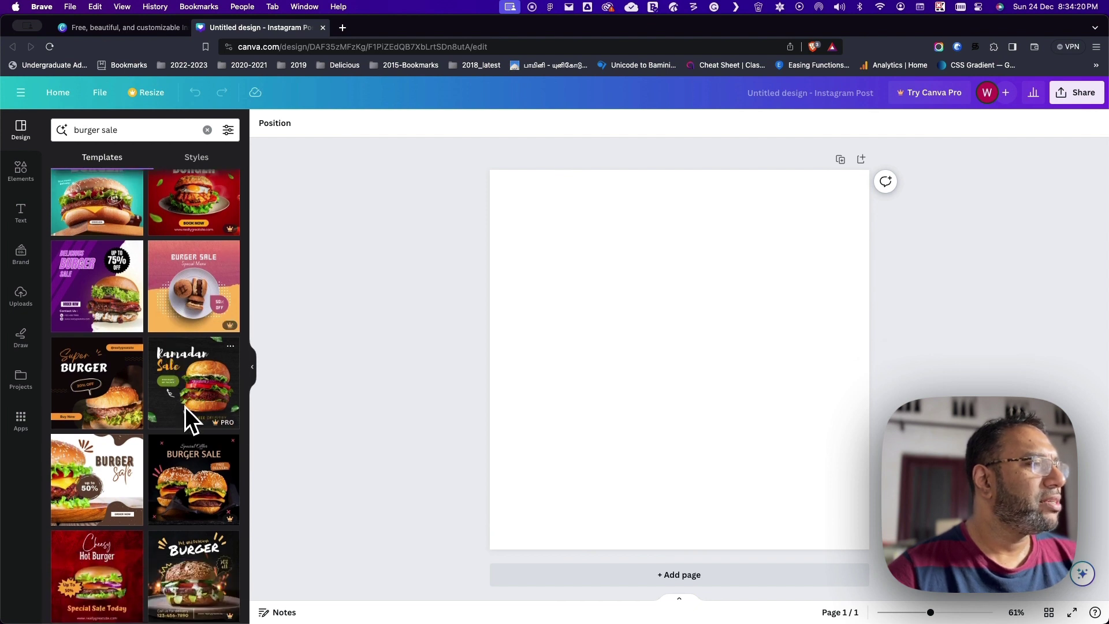
pyautogui.scroll(-6, 116, 407)
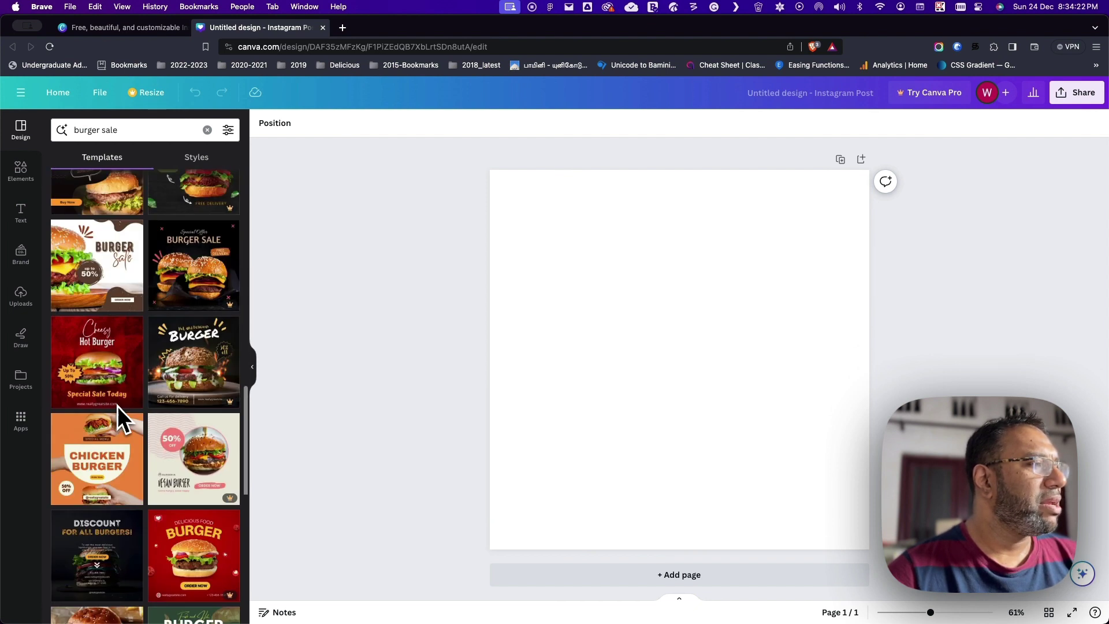
pyautogui.scroll(4, 117, 406)
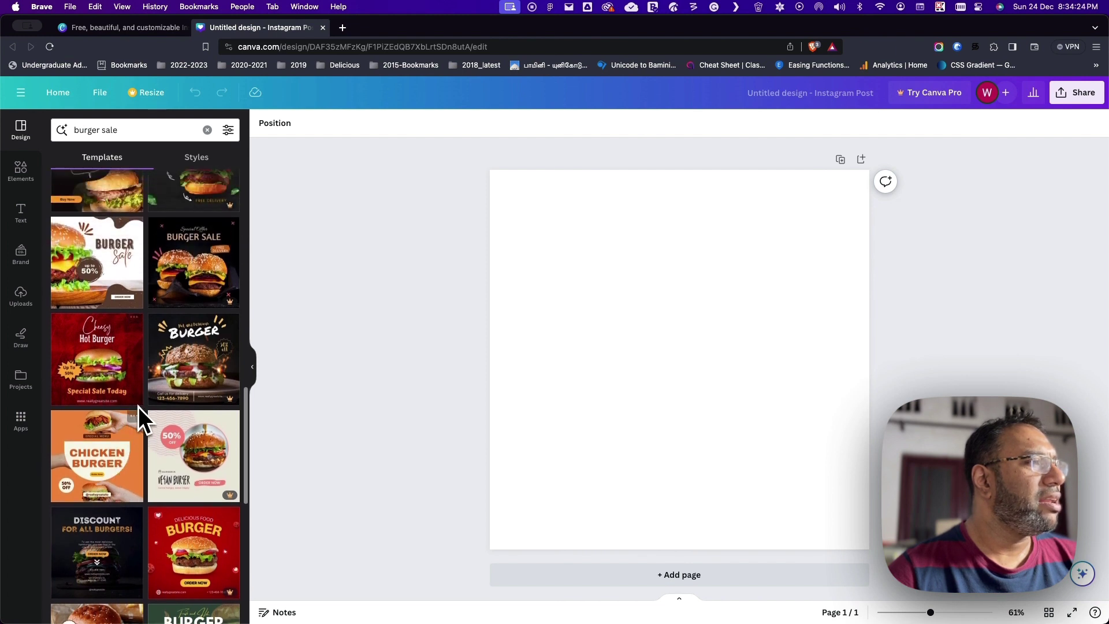
pyautogui.scroll(5, 164, 407)
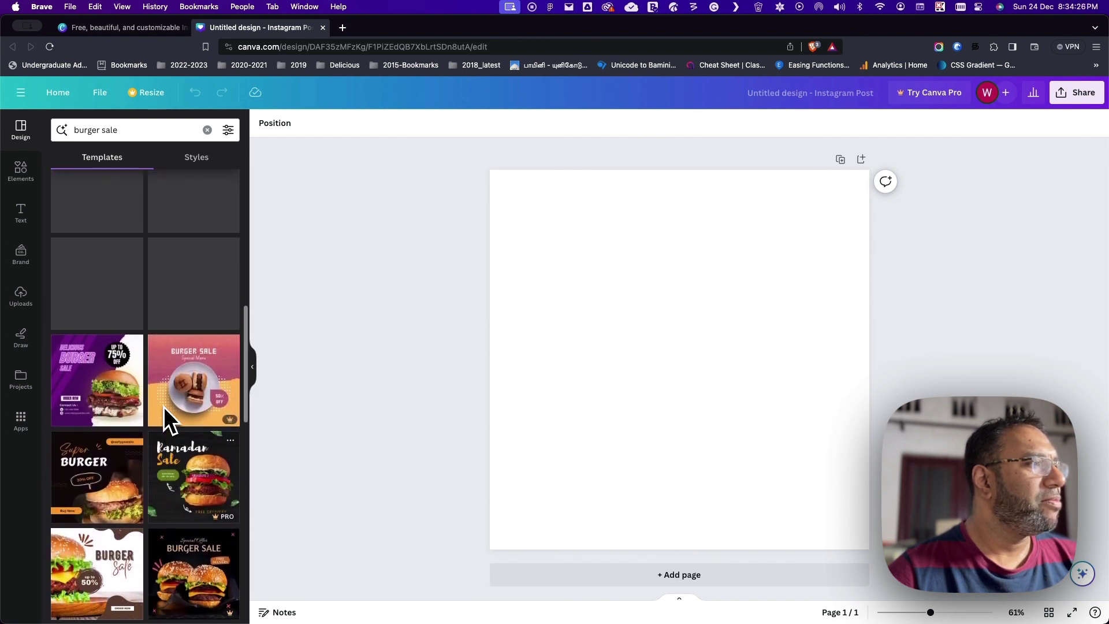
pyautogui.scroll(-3, 164, 407)
pyautogui.scroll(-5, 164, 407)
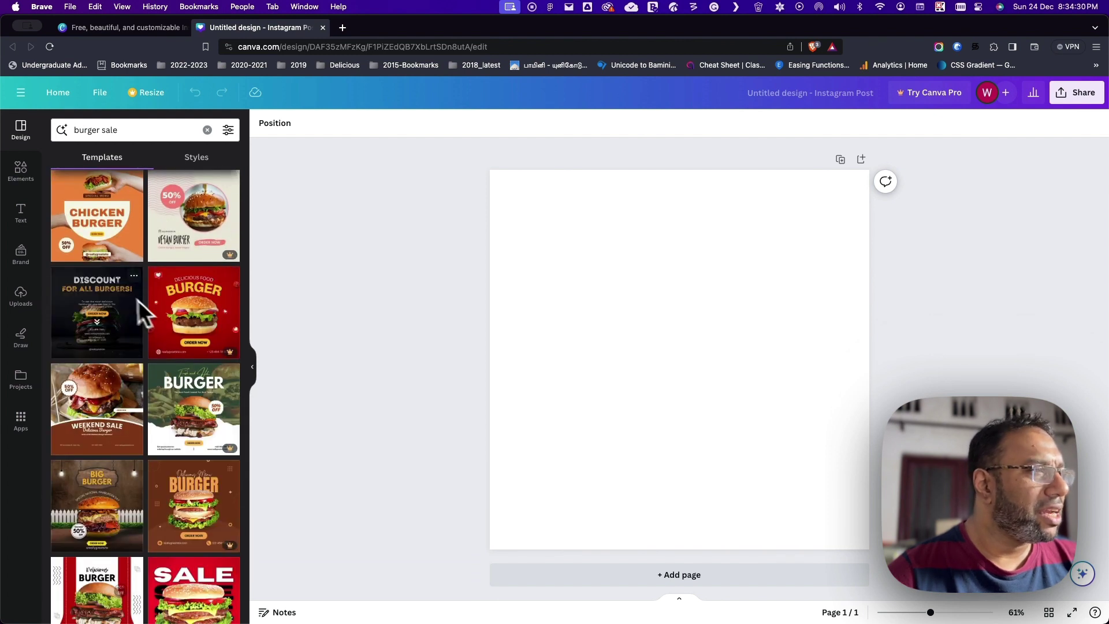
pyautogui.scroll(-2, 152, 306)
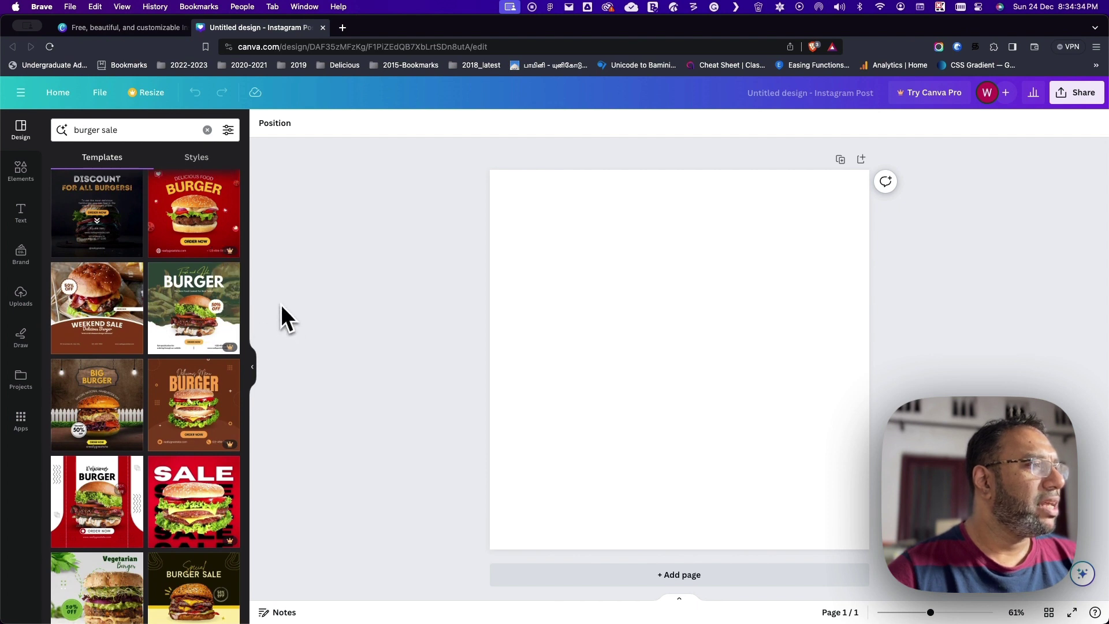
pyautogui.scroll(-4, 152, 304)
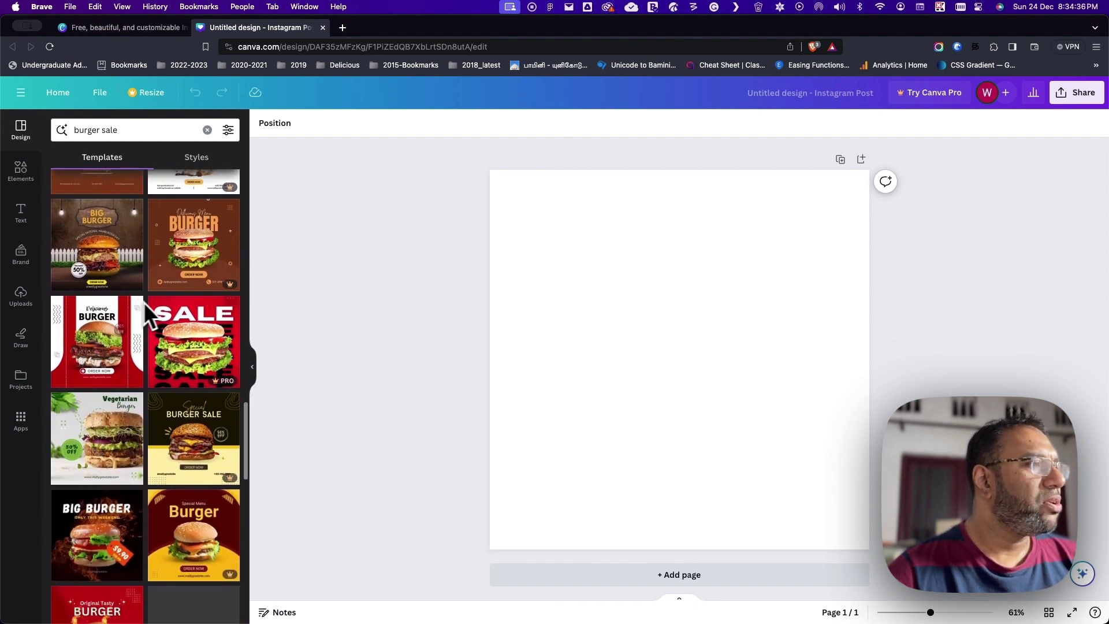
pyautogui.scroll(-1, 220, 309)
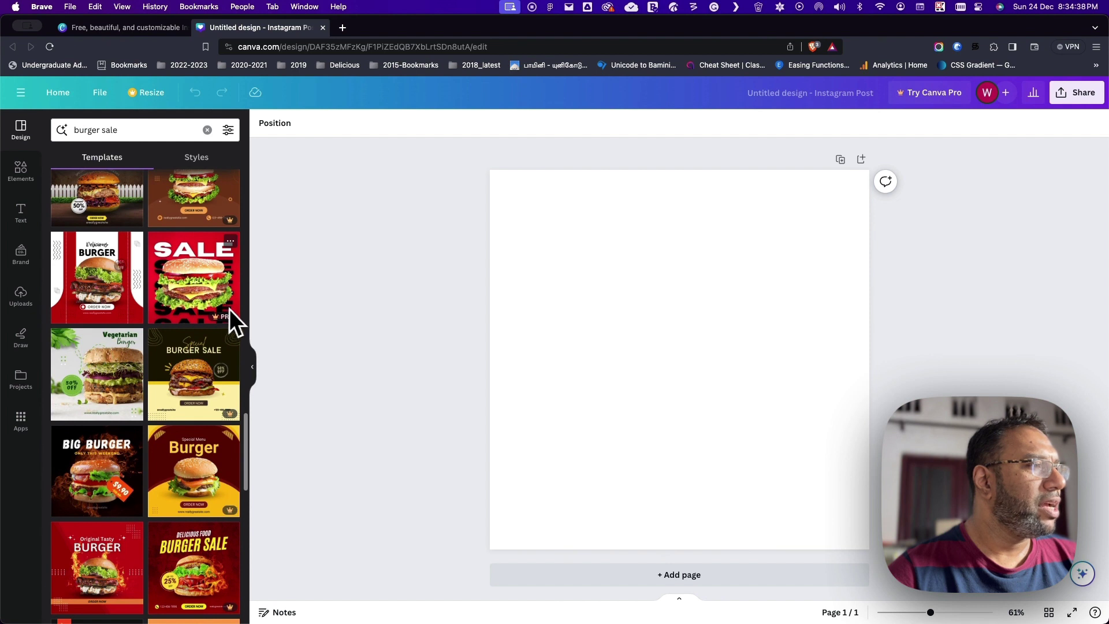
pyautogui.scroll(-1, 191, 306)
pyautogui.scroll(-1, 197, 306)
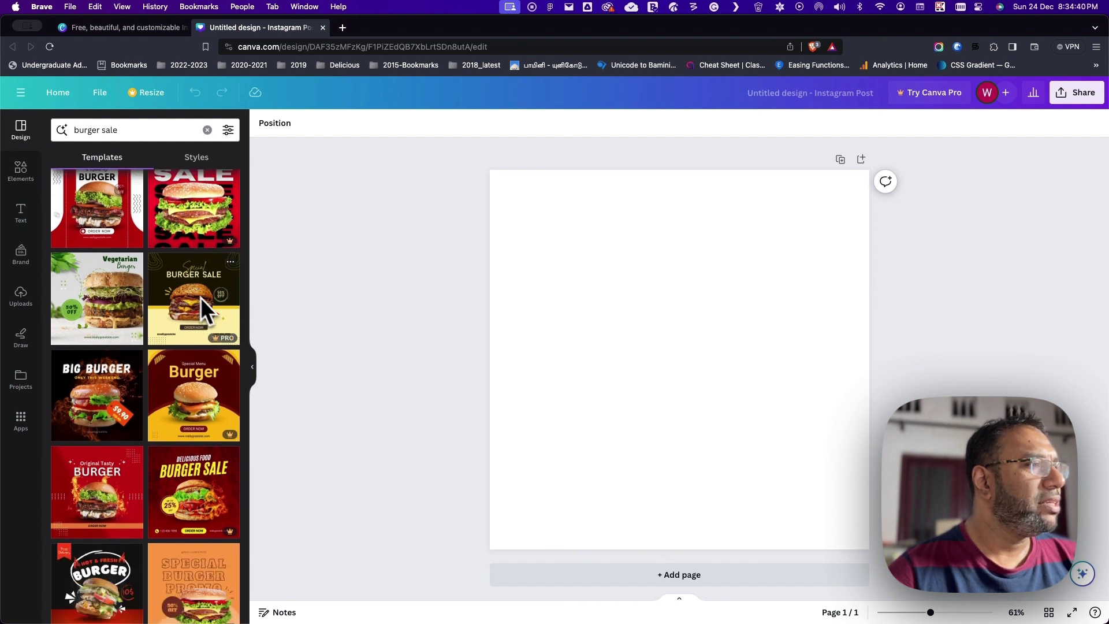
pyautogui.scroll(-2, 197, 346)
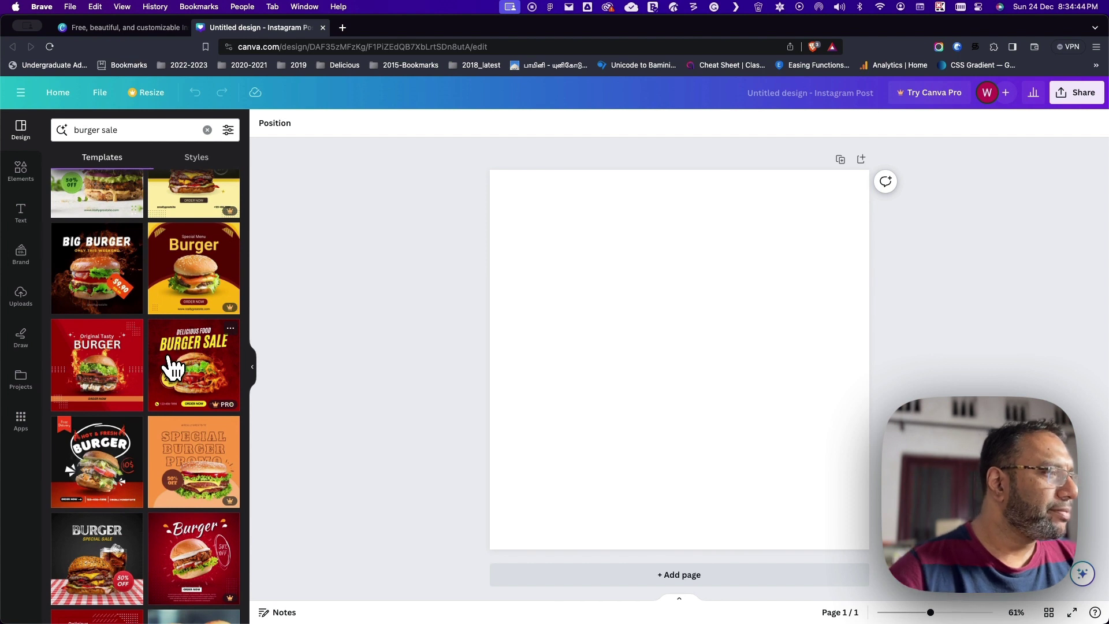
pyautogui.scroll(-5, 197, 370)
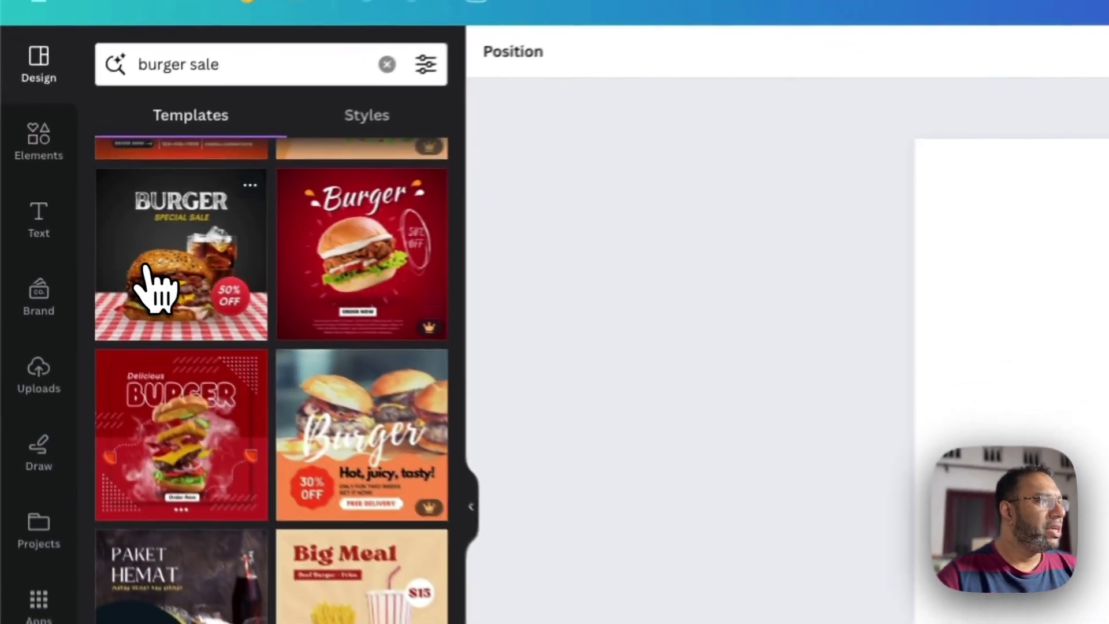
# Try the Burger Special Sale template on the page and delete all its elements and its dark background image
pyautogui.click(81, 249)
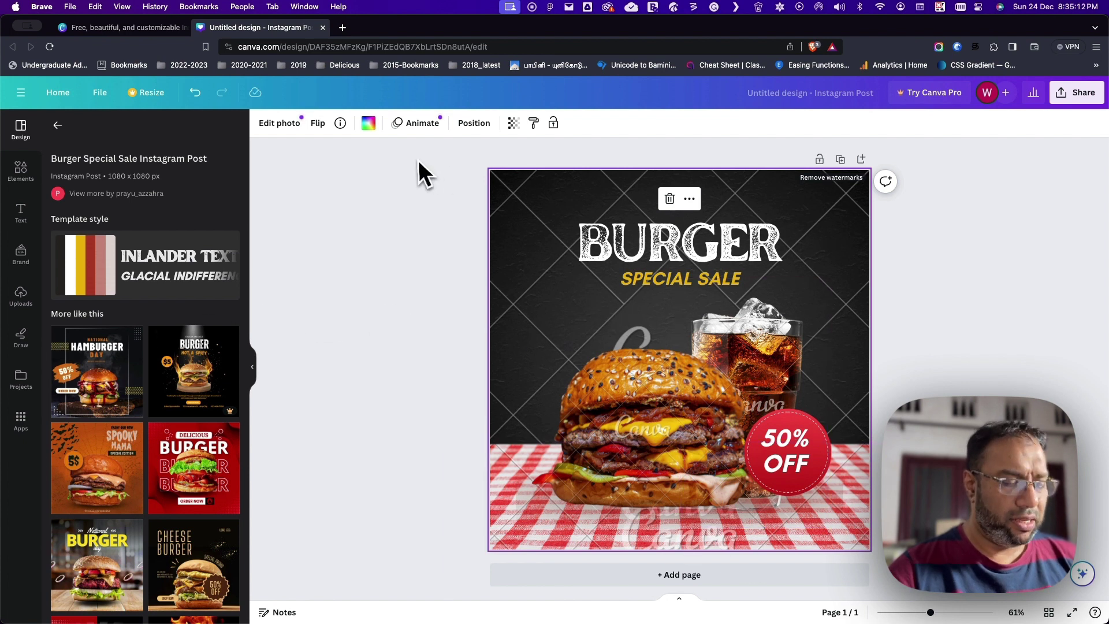
pyautogui.press('super+a')
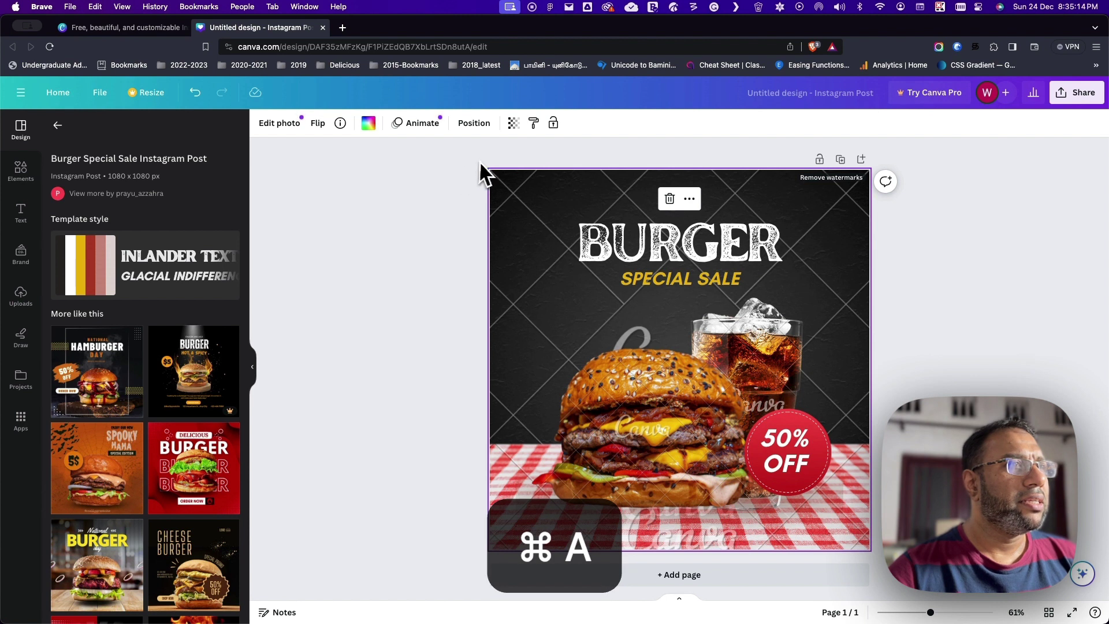
pyautogui.press('super+a')
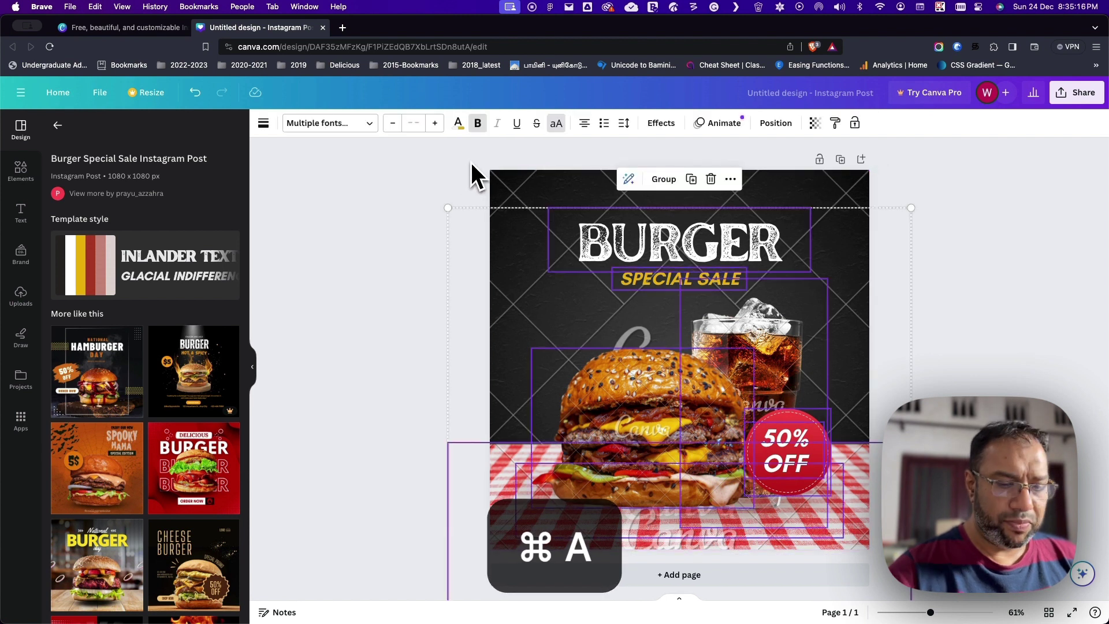
pyautogui.press('BackSpace')
pyautogui.click(508, 188)
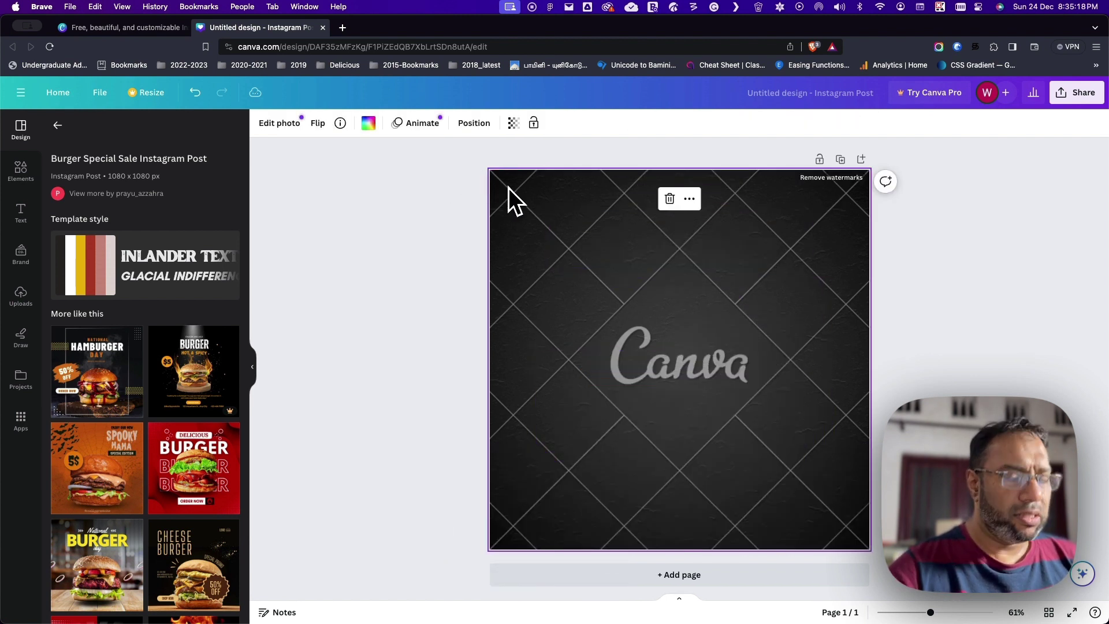
pyautogui.press('BackSpace')
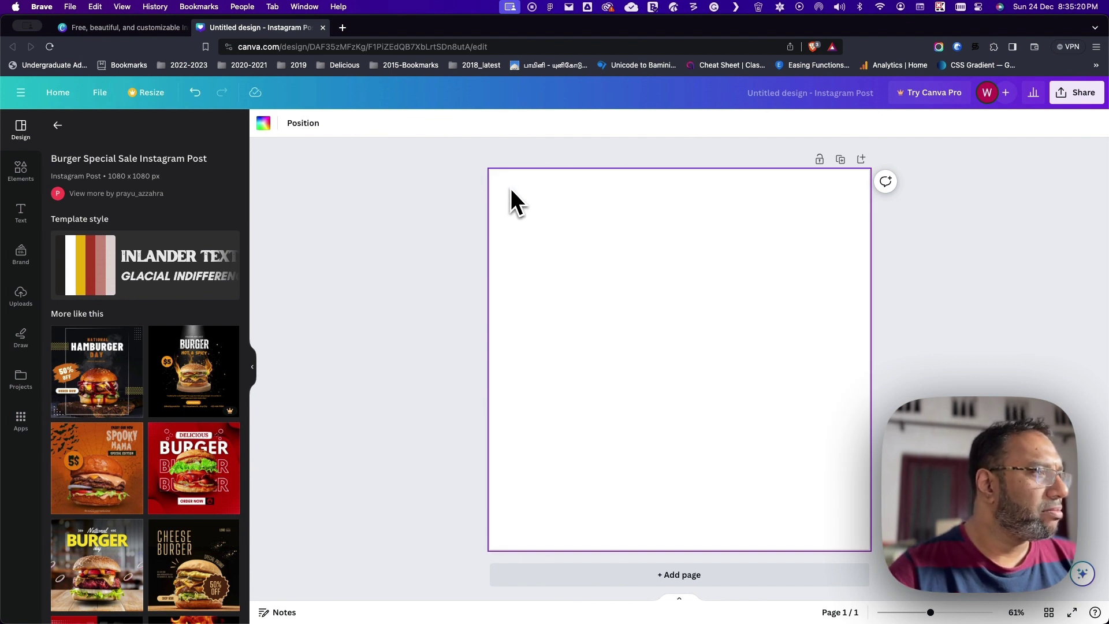
# Apply the black Cheese Burger template with the 50% off badge from the similar templates
pyautogui.scroll(-5, 138, 382)
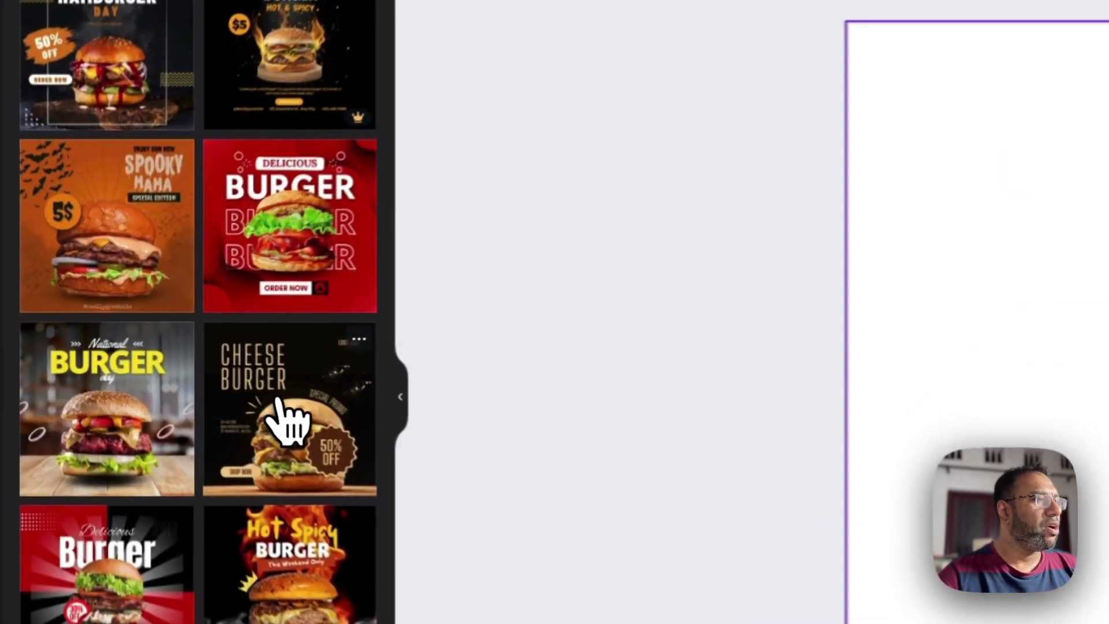
pyautogui.click(190, 376)
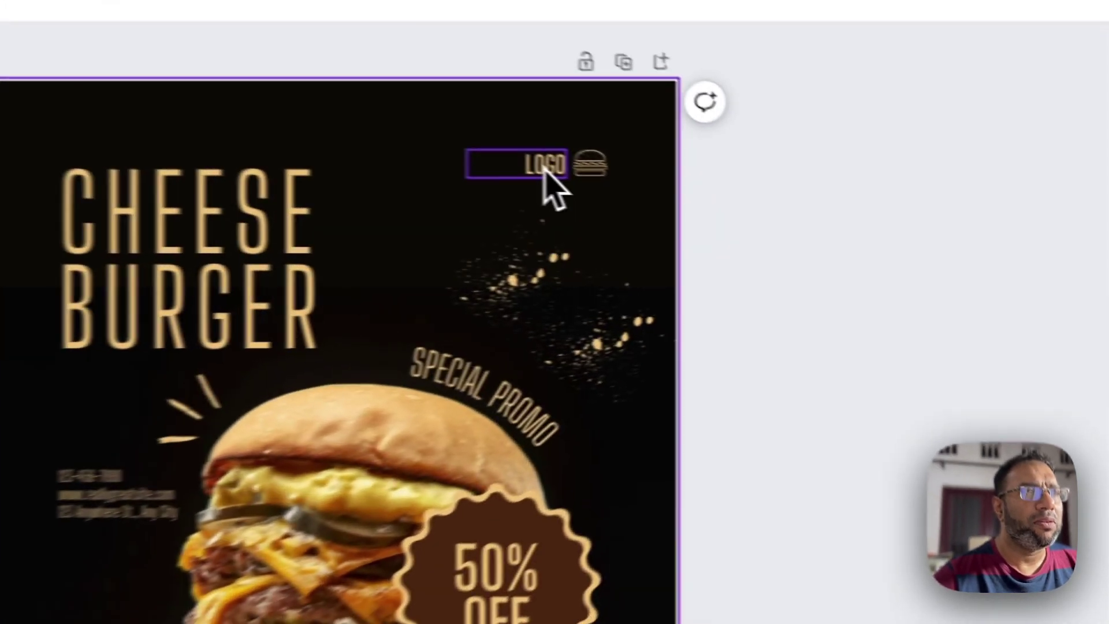
pyautogui.click(796, 217)
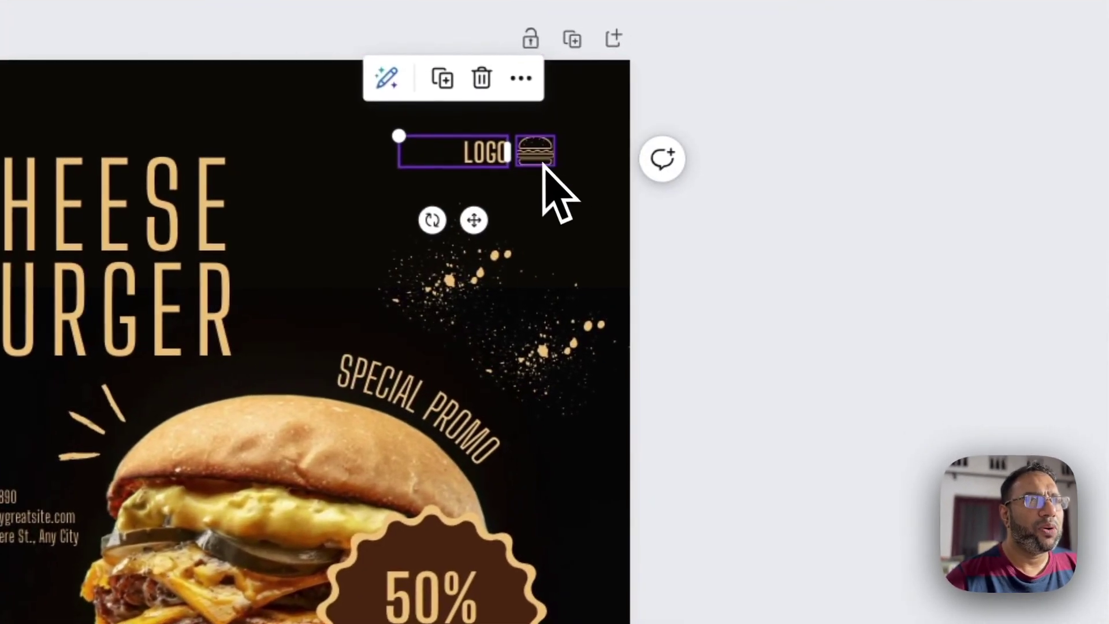
pyautogui.click(543, 166)
pyautogui.click(767, 346)
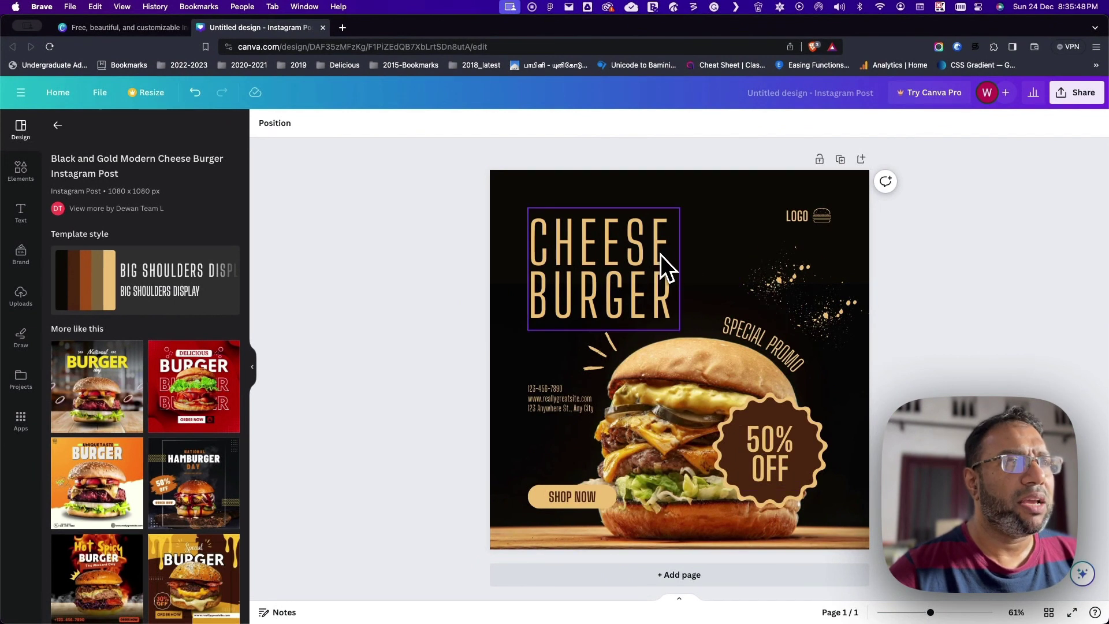
# Change the word CHEESE in the burger heading to CHICKEN and widen its text box so each word fits on one line
pyautogui.click(588, 238)
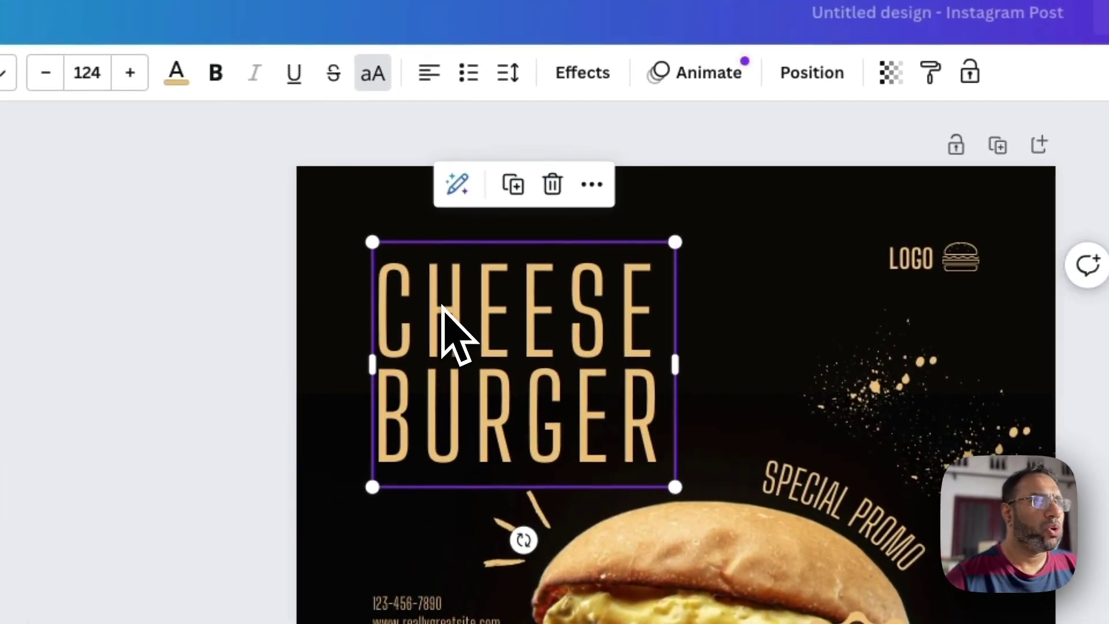
pyautogui.doubleClick(439, 312)
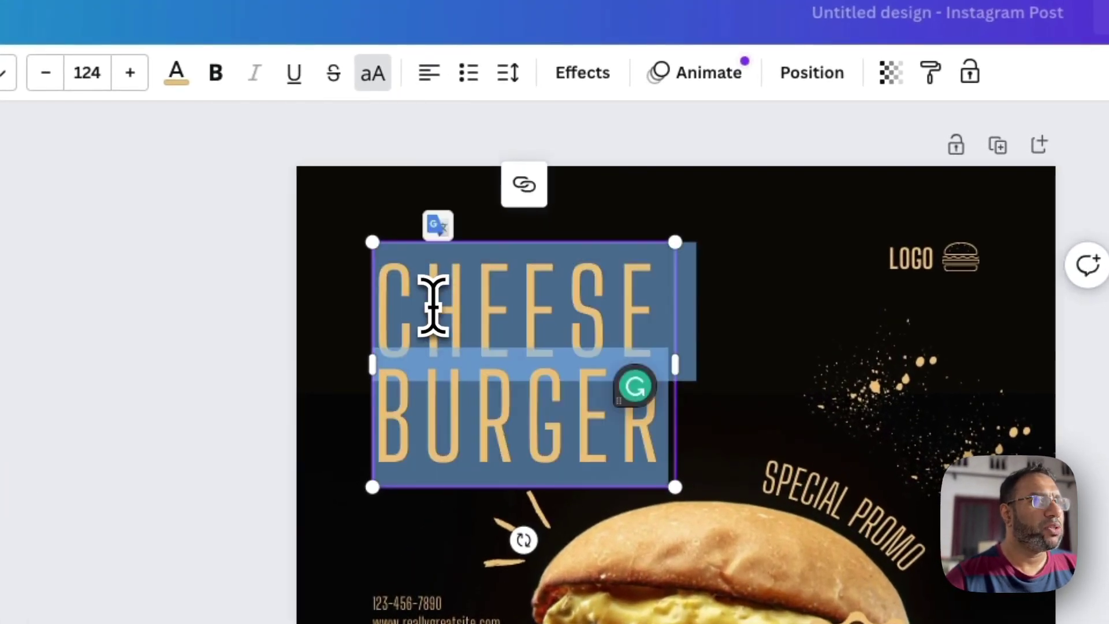
pyautogui.click(655, 308)
pyautogui.moveTo(657, 305); pyautogui.dragTo(439, 307)
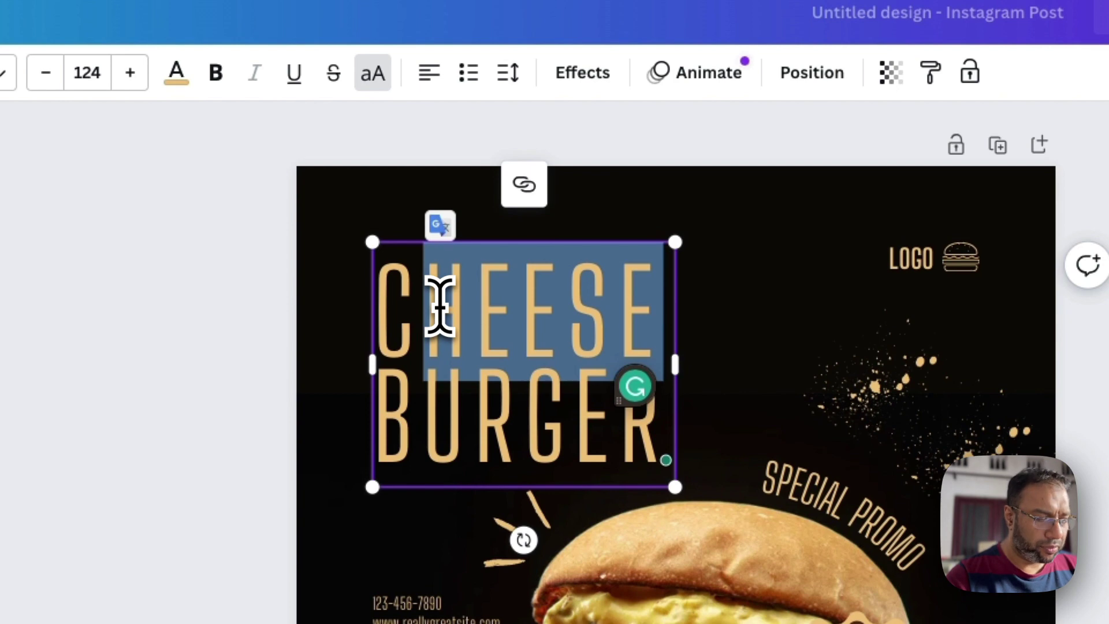
pyautogui.write('HICKEN')
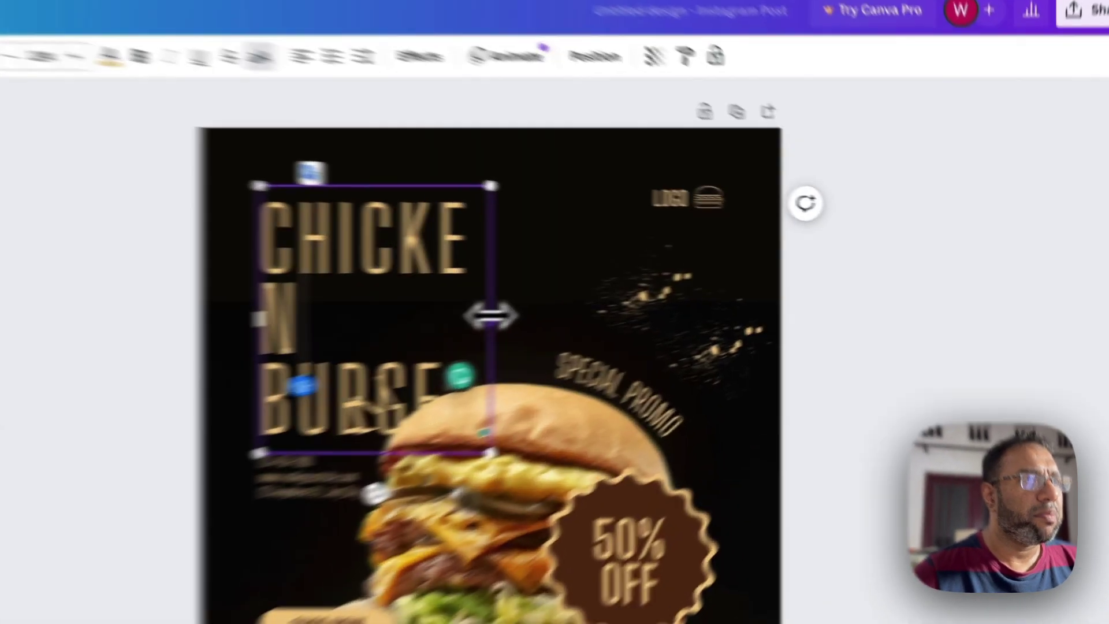
pyautogui.moveTo(679, 283); pyautogui.dragTo(700, 286)
pyautogui.moveTo(364, 322); pyautogui.dragTo(358, 319)
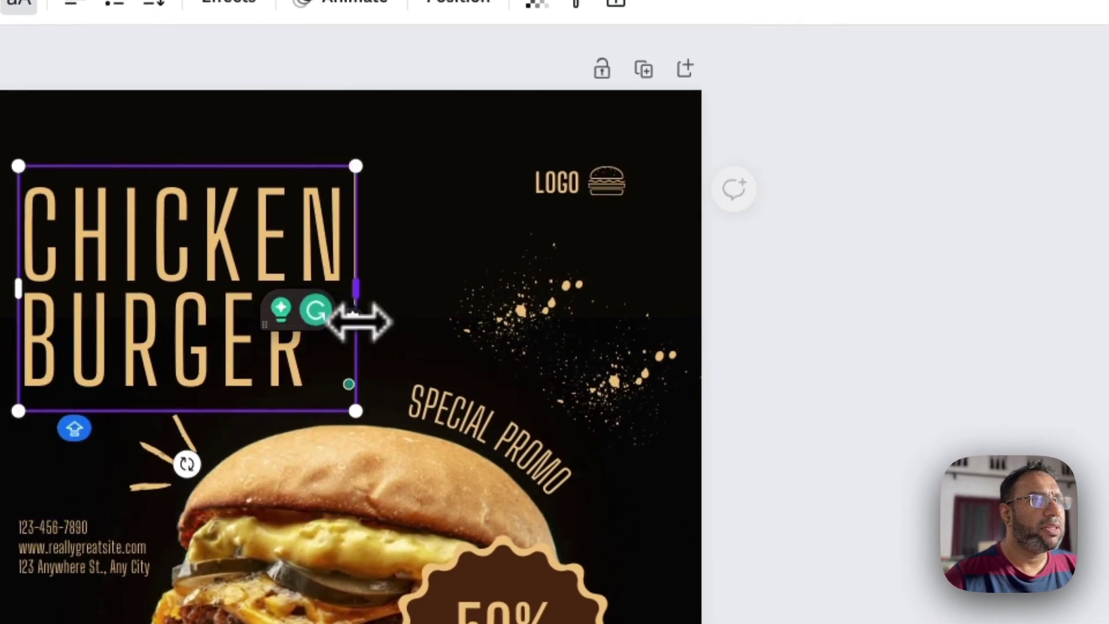
pyautogui.click(777, 321)
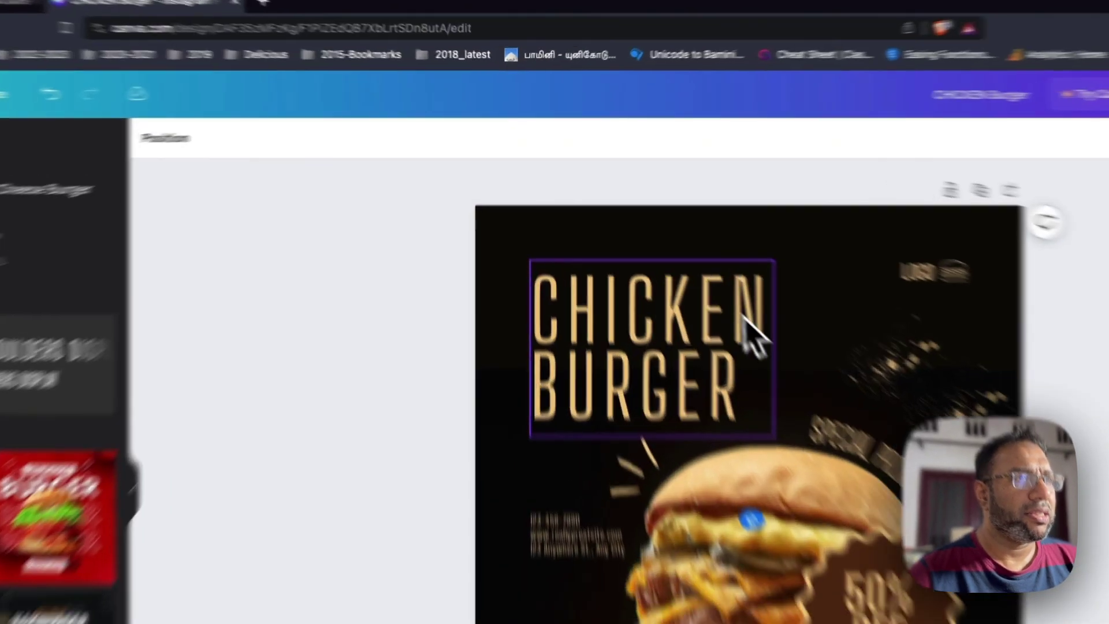
# Set the font of the CHICKEN BURGER heading to Archivo Black
pyautogui.click(679, 263)
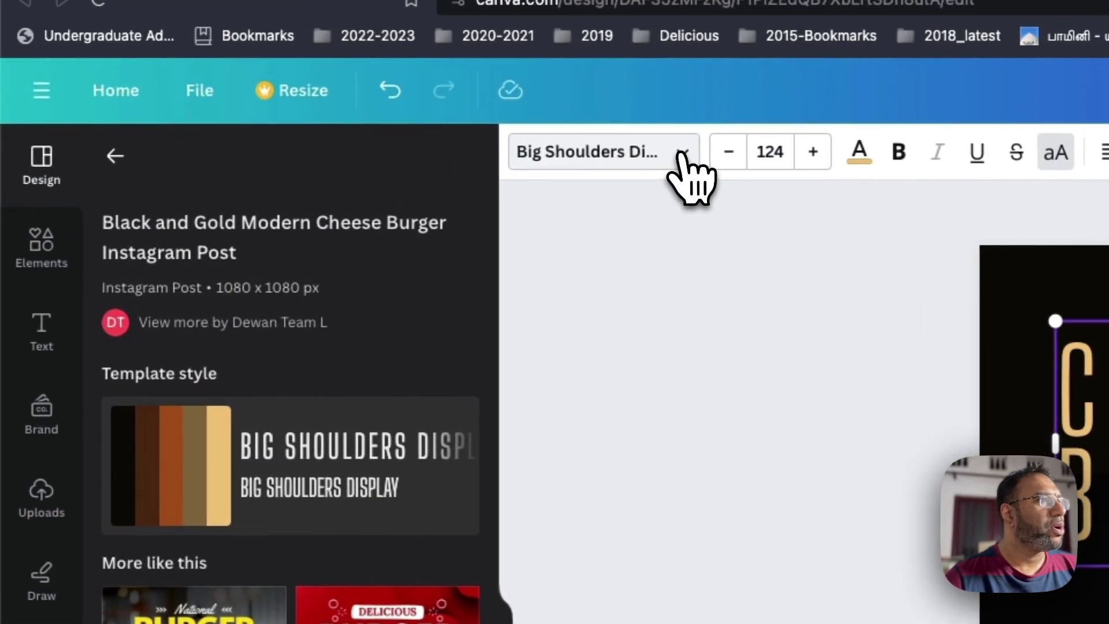
pyautogui.click(682, 154)
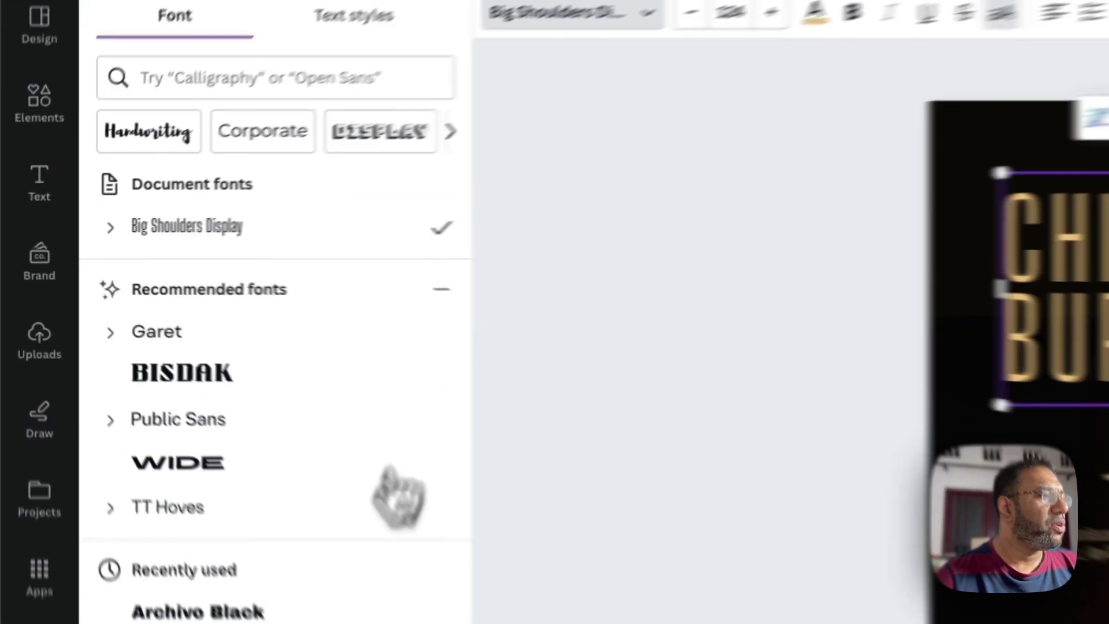
pyautogui.scroll(-5, 415, 491)
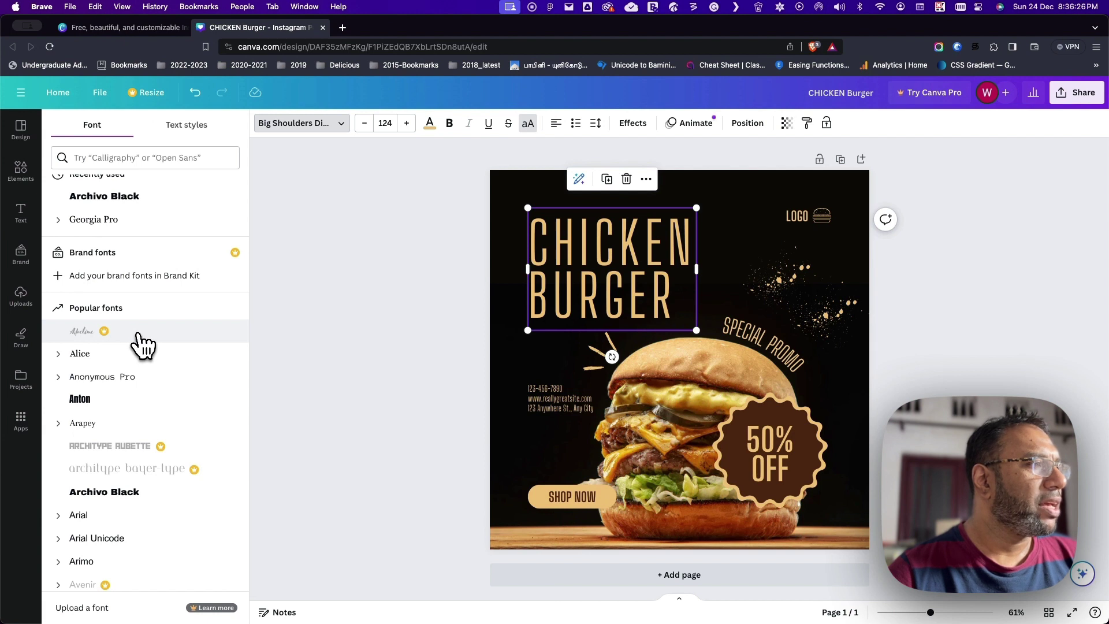
pyautogui.scroll(-8, 185, 347)
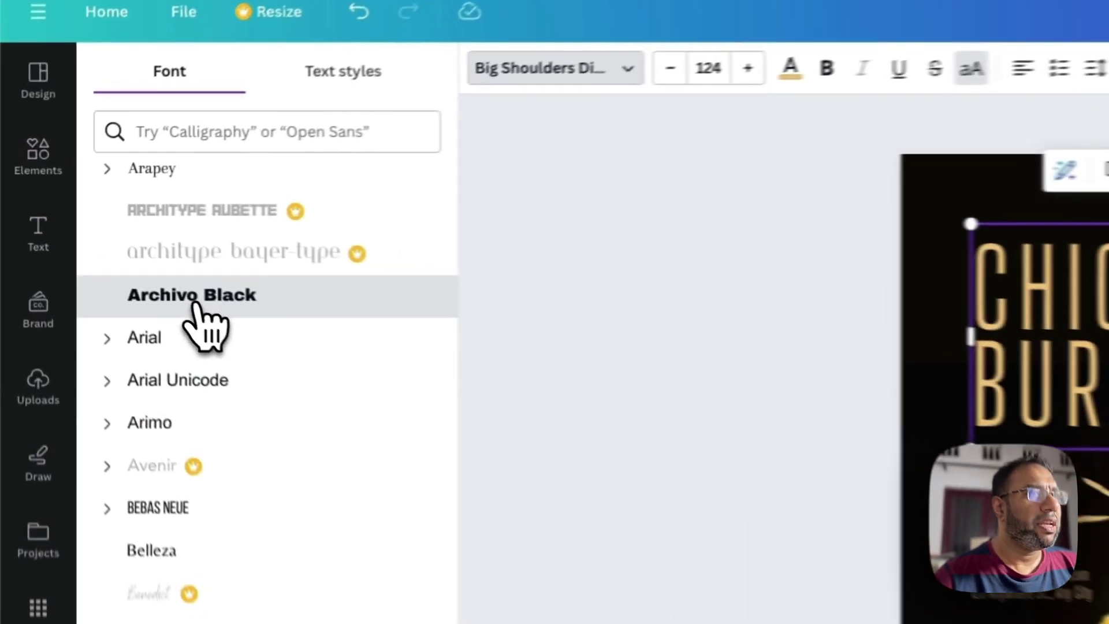
pyautogui.click(107, 253)
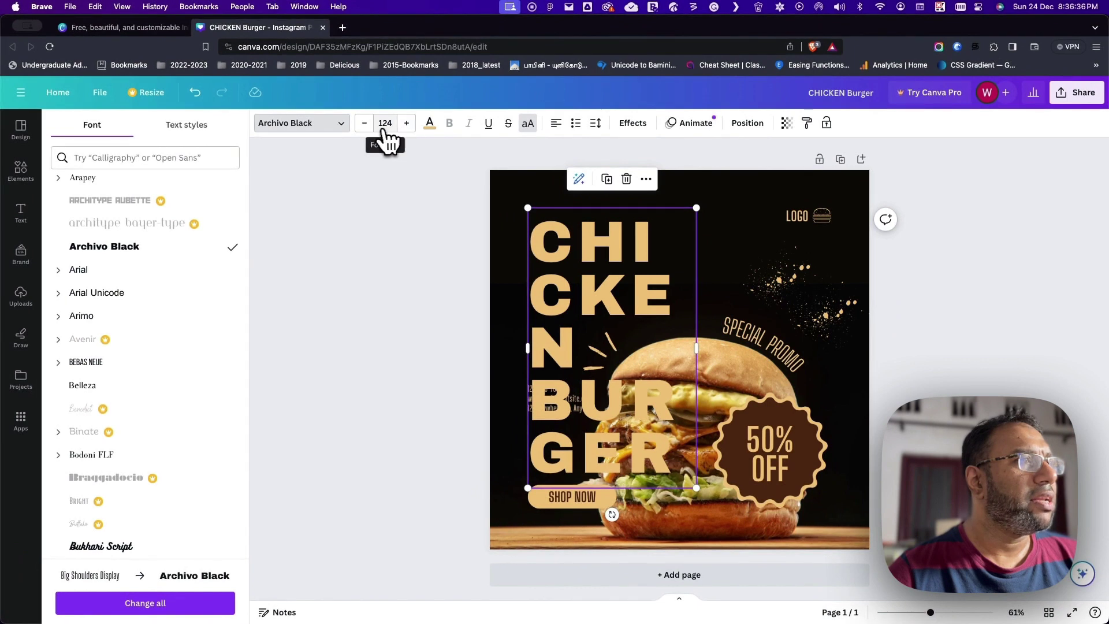
# Reduce the font size of the CHICKEN BURGER heading gradually so it takes up less of the page
pyautogui.click(365, 123)
pyautogui.click(364, 123)
pyautogui.click(364, 123)
pyautogui.click(364, 123)
pyautogui.click(365, 123)
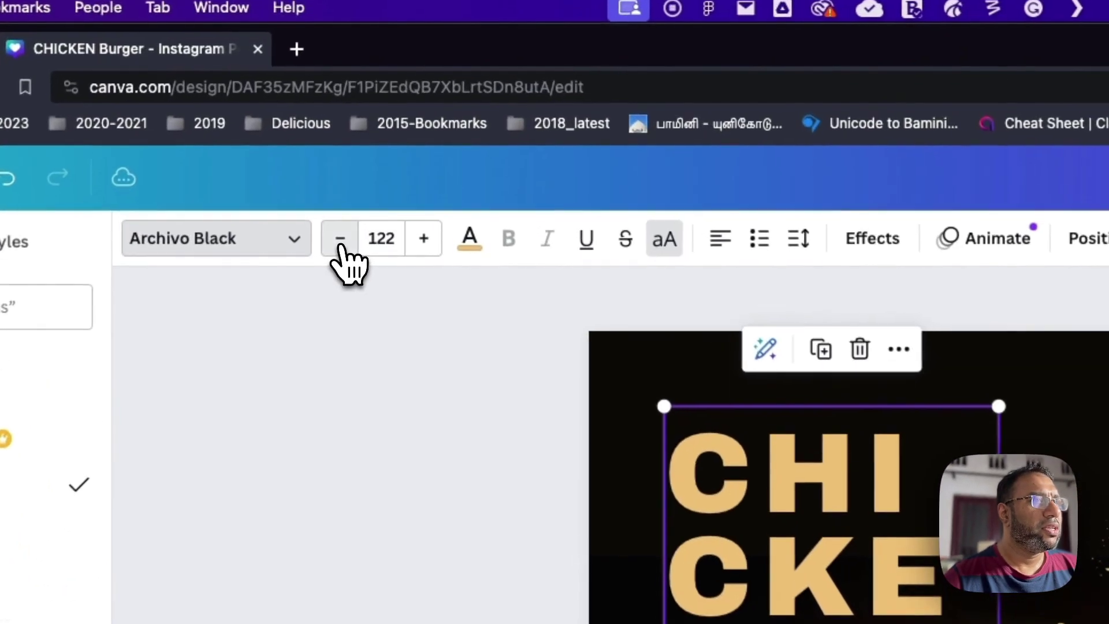
pyautogui.click(340, 241)
pyautogui.click(340, 240)
pyautogui.click(339, 240)
pyautogui.click(340, 240)
pyautogui.click(339, 240)
pyautogui.click(340, 241)
pyautogui.click(339, 240)
pyautogui.click(340, 240)
pyautogui.click(340, 240)
pyautogui.click(339, 240)
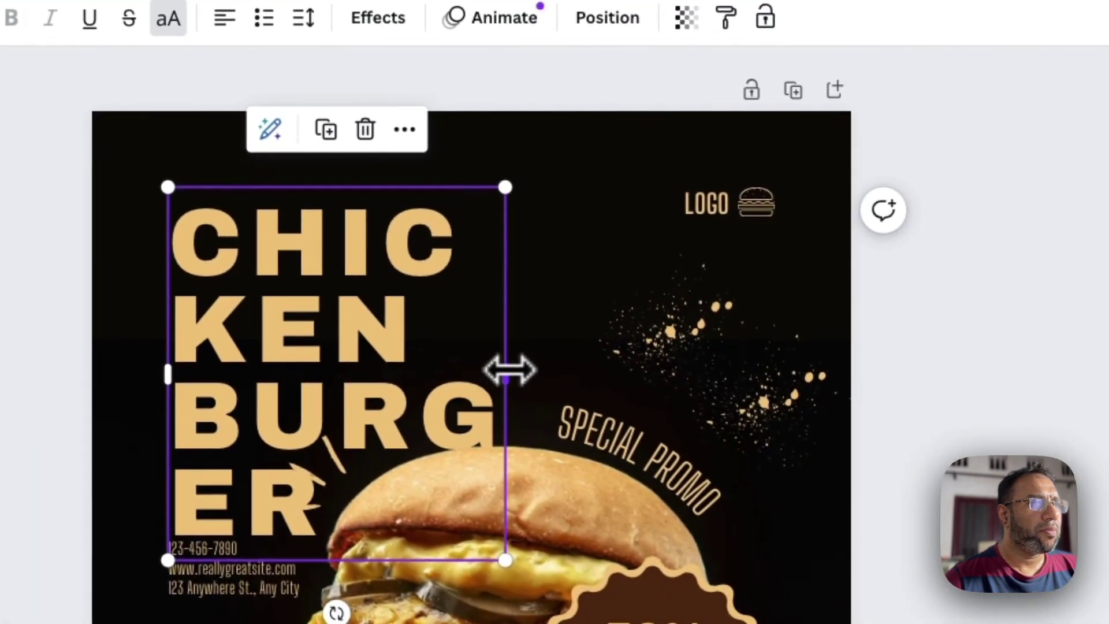
# Widen the heading's text box to fit two lines, scale the text to 79.6, and place it clear of the logo
pyautogui.moveTo(548, 386); pyautogui.dragTo(636, 396)
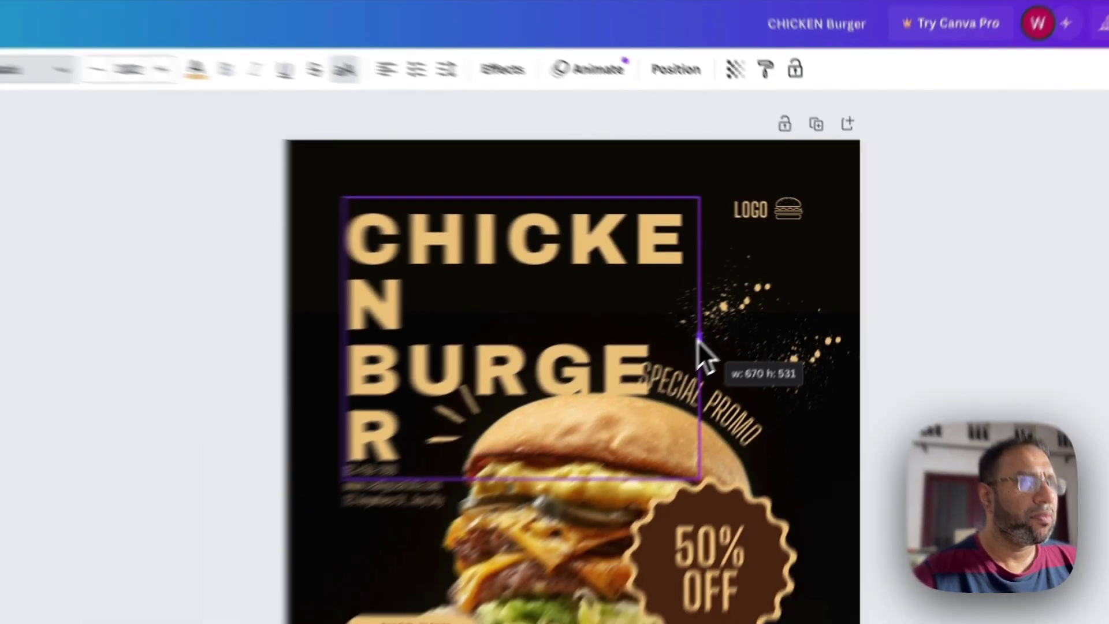
pyautogui.moveTo(699, 341); pyautogui.dragTo(761, 335)
pyautogui.moveTo(804, 299); pyautogui.dragTo(805, 300)
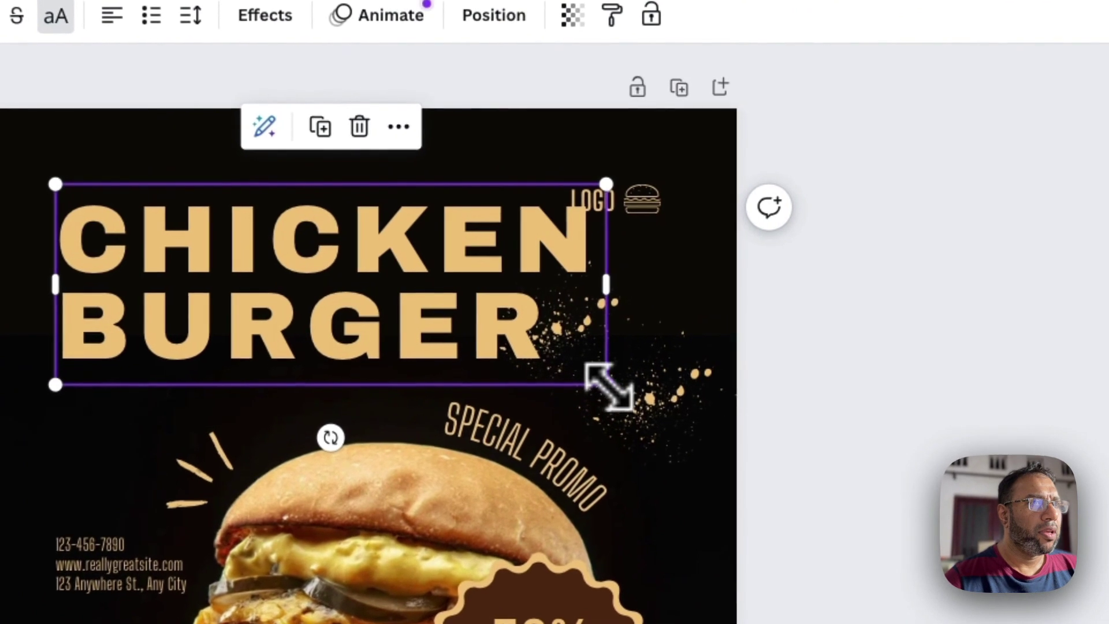
pyautogui.moveTo(607, 386); pyautogui.dragTo(491, 336)
pyautogui.moveTo(310, 260); pyautogui.dragTo(280, 238)
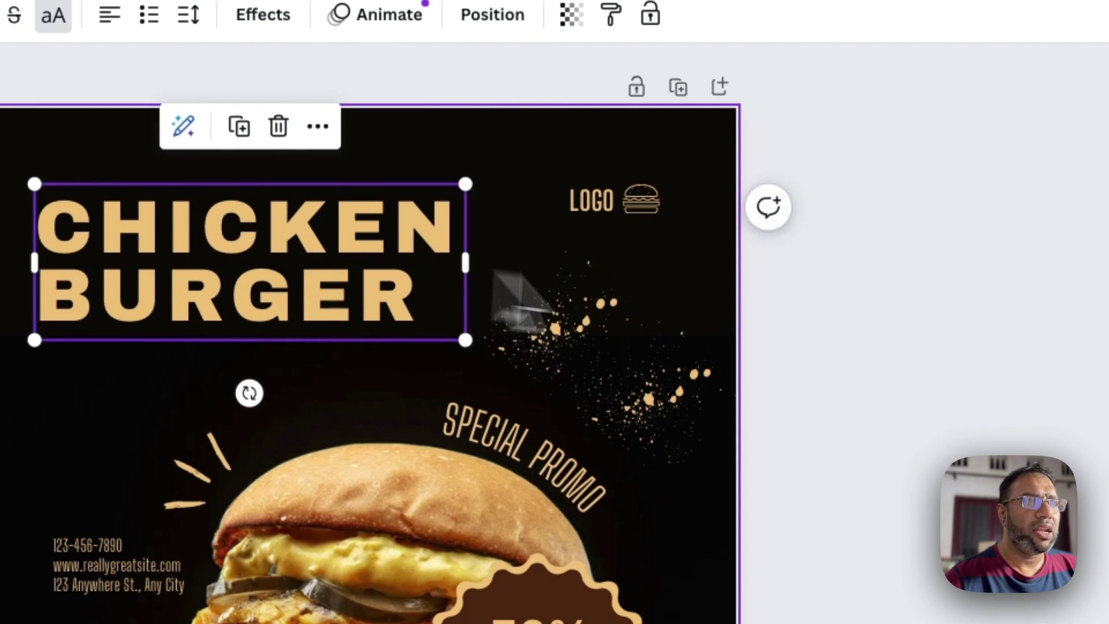
pyautogui.click(846, 387)
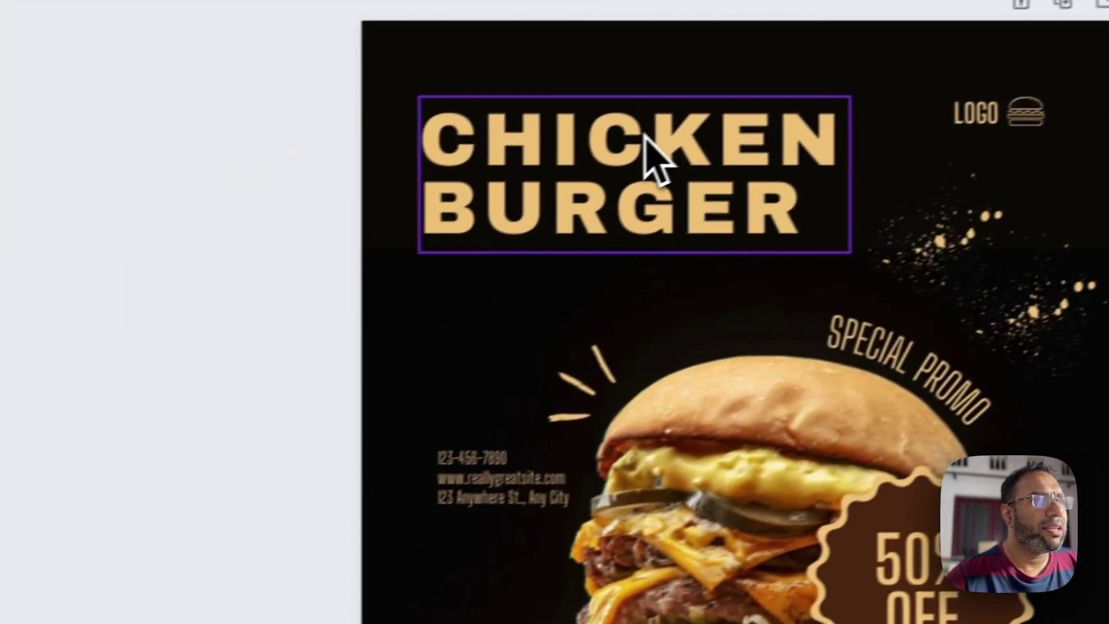
# Apply the template's Big Shoulders Display style and shuffle its colours until the page background is orange-brown
pyautogui.click(358, 315)
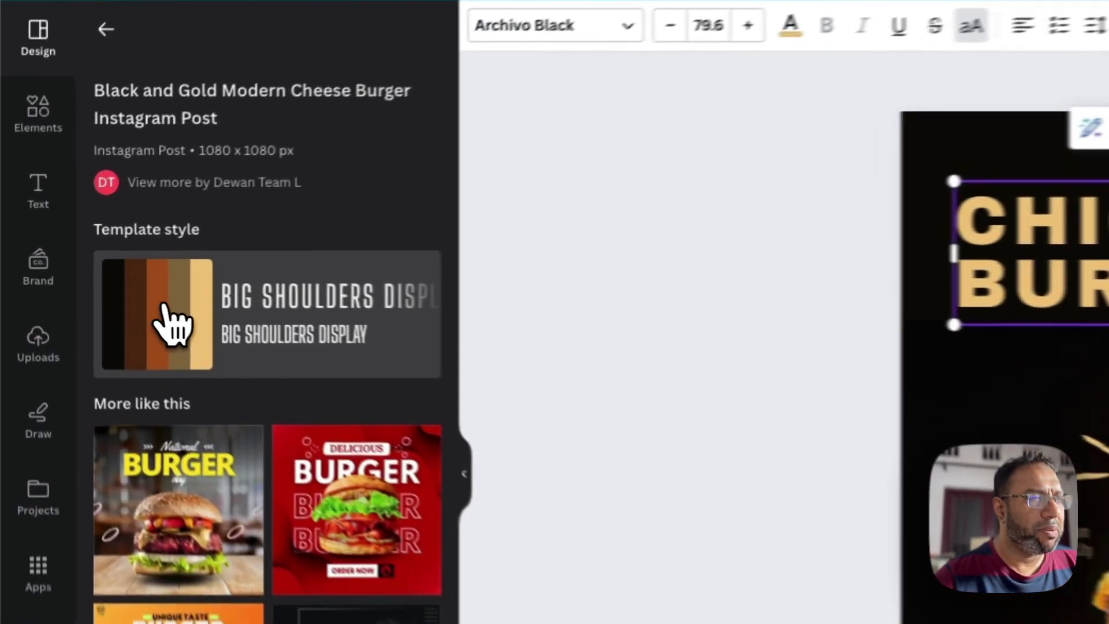
pyautogui.click(94, 285)
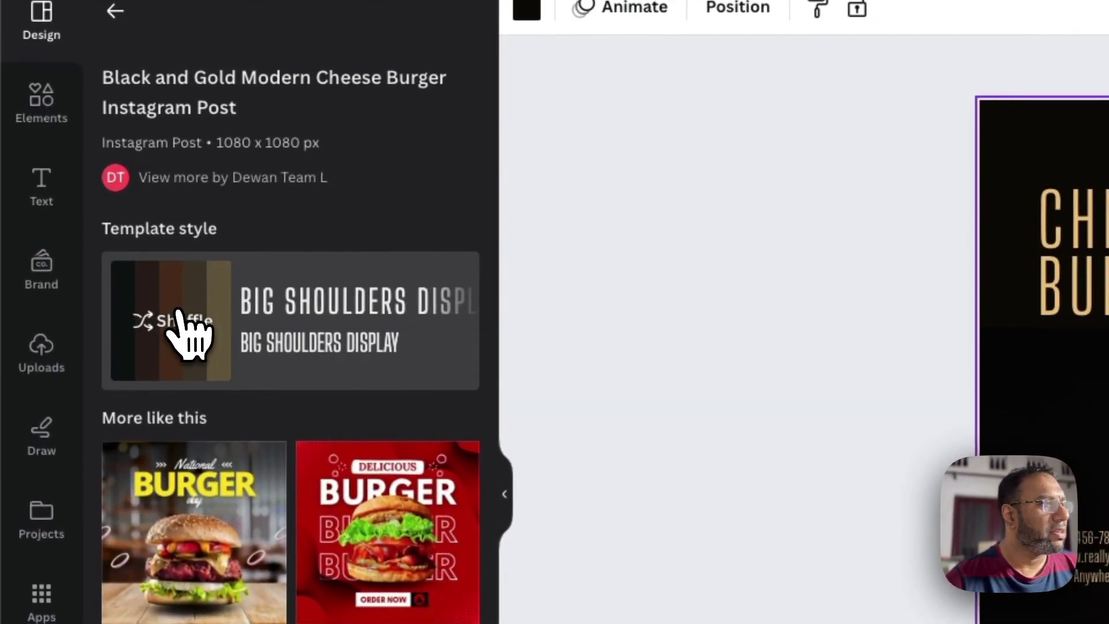
pyautogui.click(171, 319)
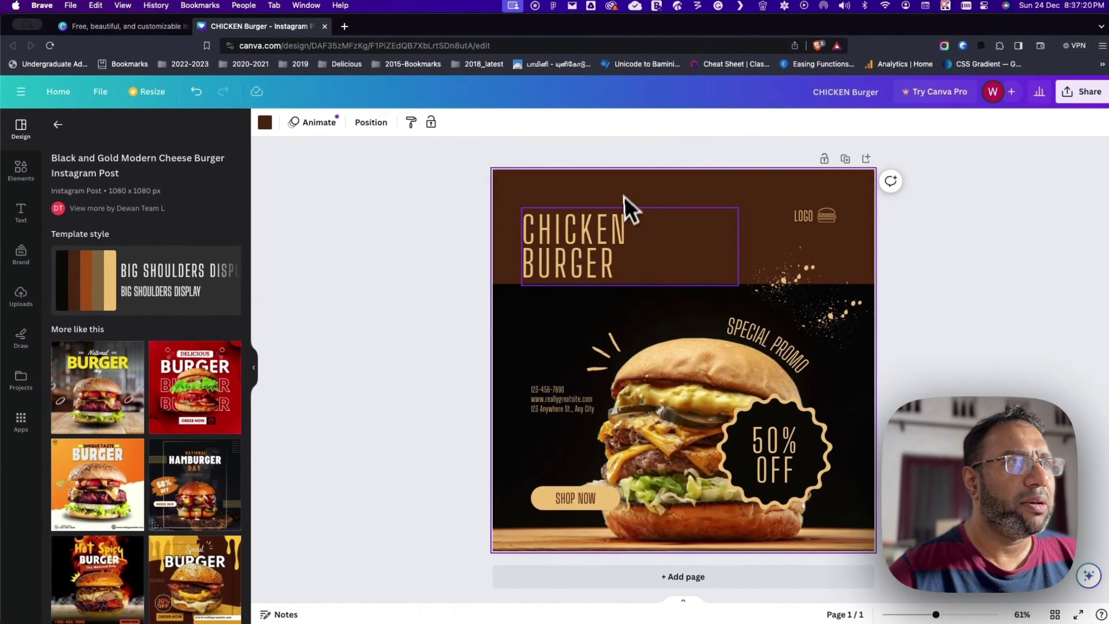
pyautogui.moveTo(156, 312)
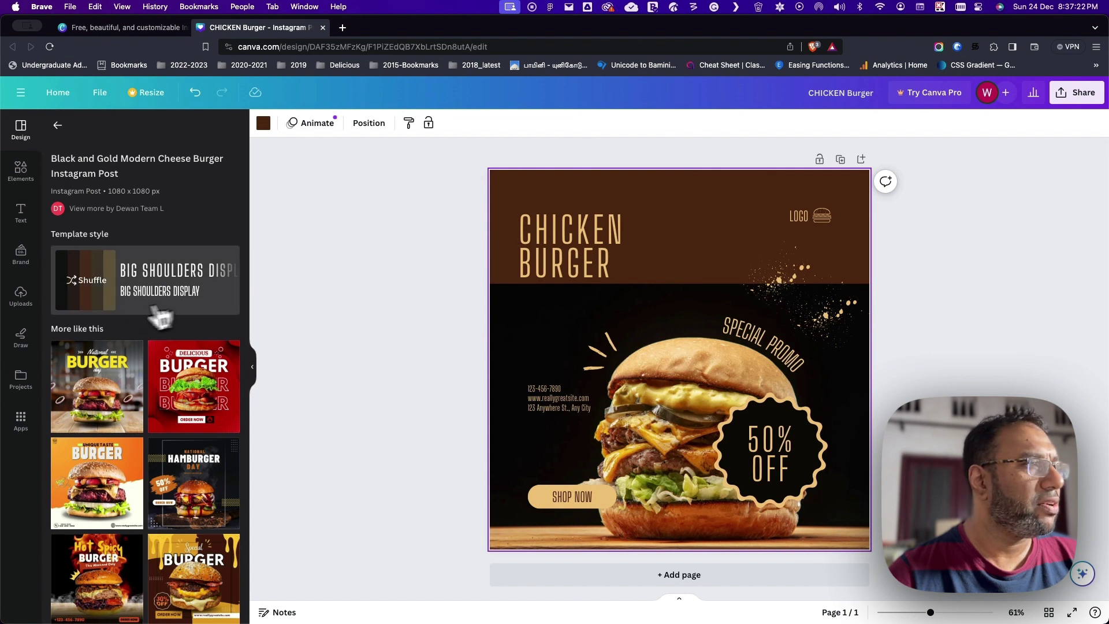
pyautogui.click(113, 291)
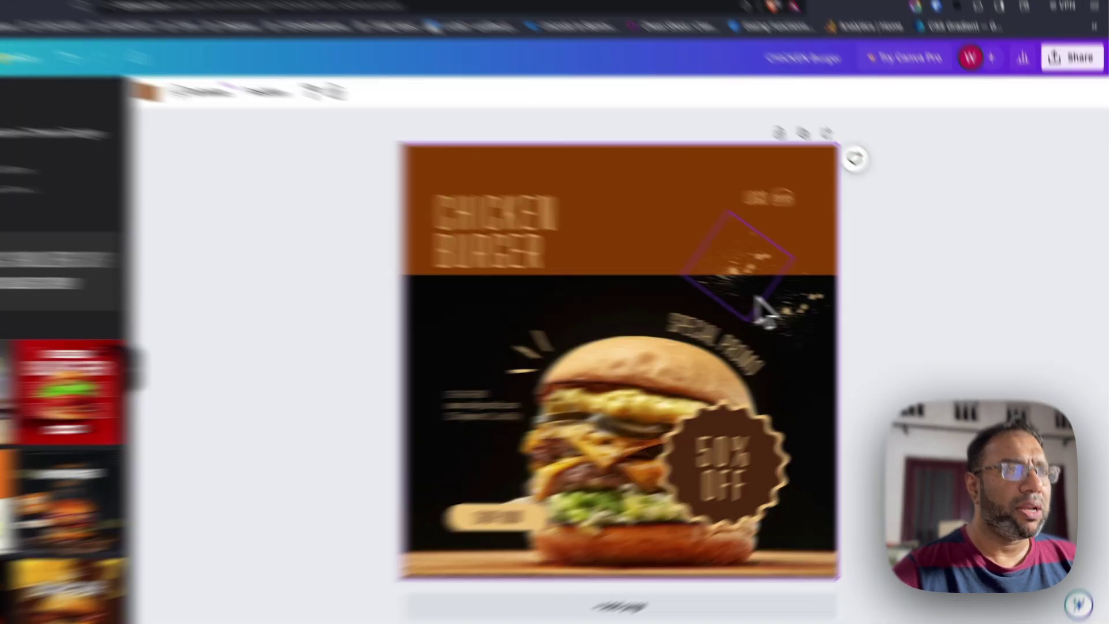
pyautogui.click(800, 305)
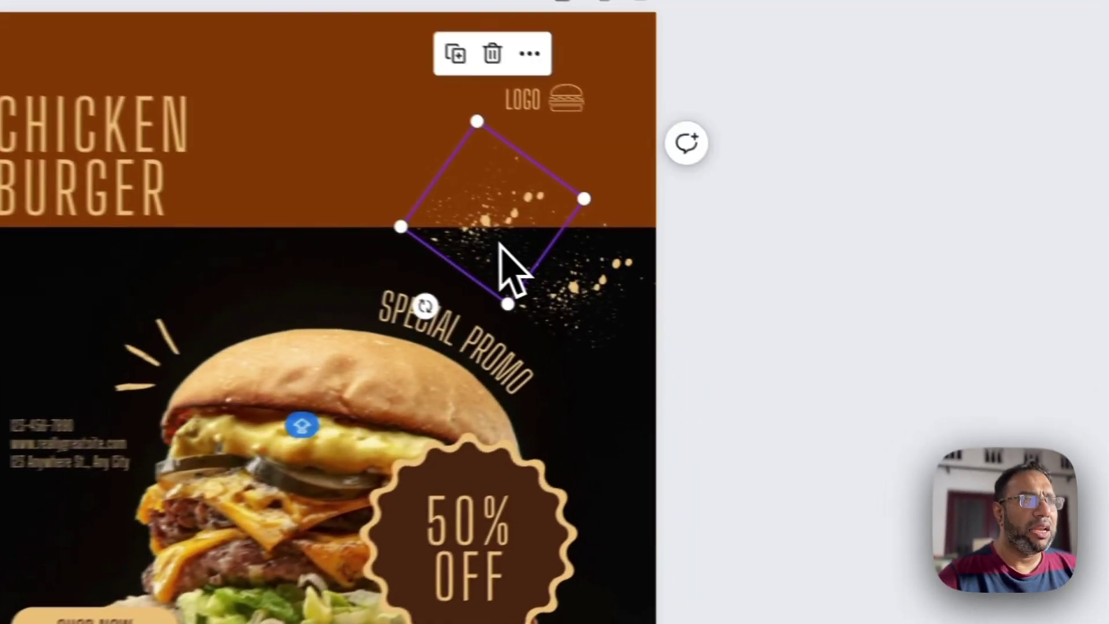
pyautogui.moveTo(359, 220); pyautogui.dragTo(307, 226)
pyautogui.click(797, 301)
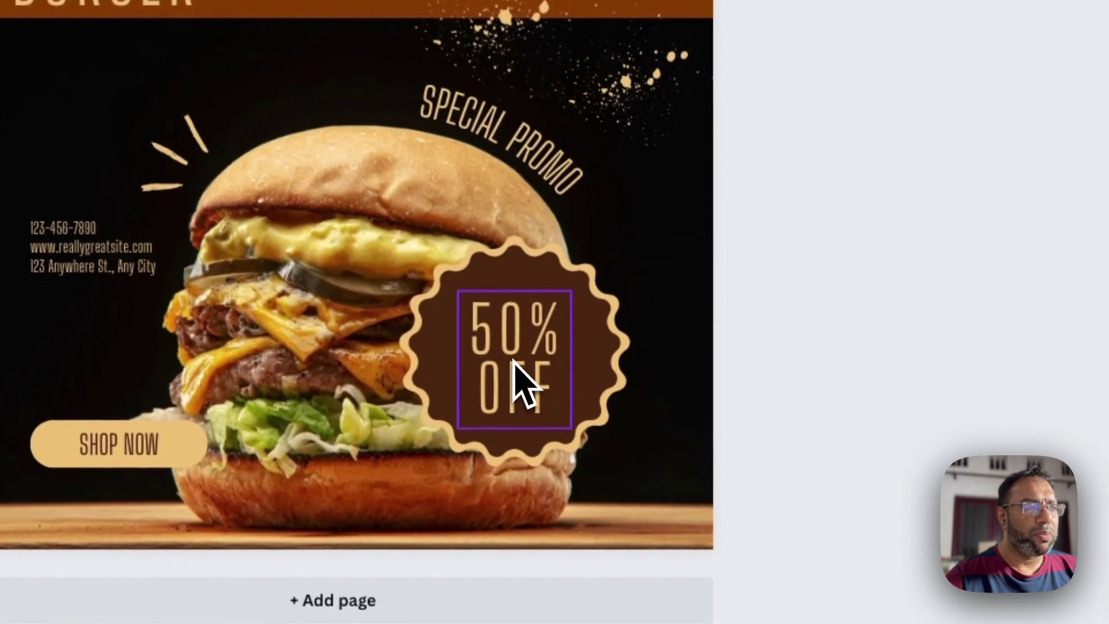
# Change the discount text in the round badge on the burger to 40% OFF
pyautogui.click(514, 370)
pyautogui.moveTo(471, 347); pyautogui.dragTo(507, 348)
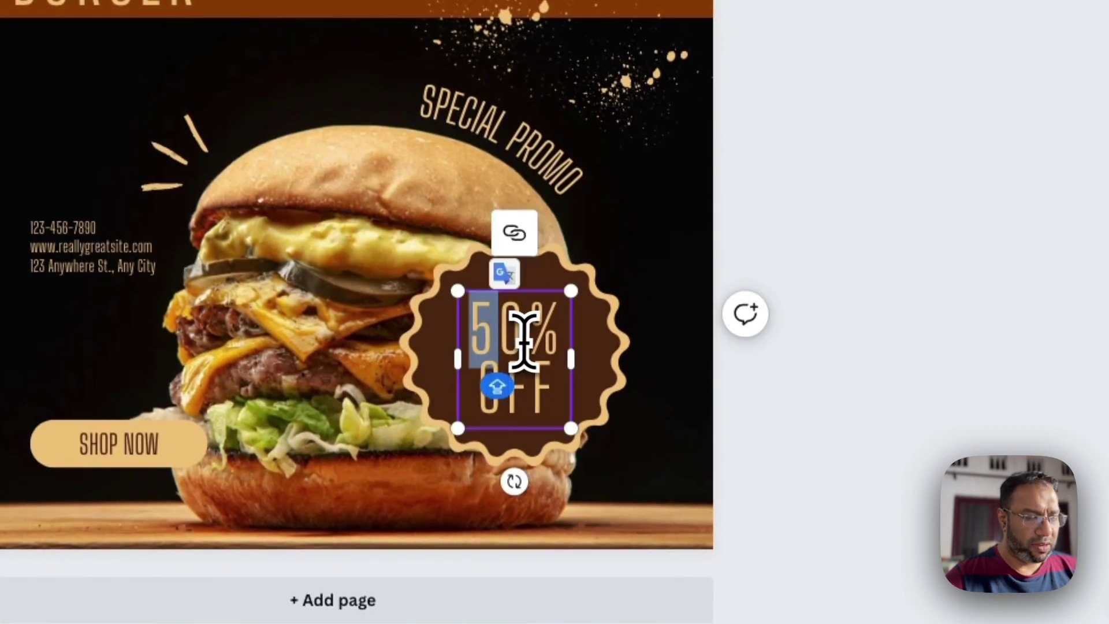
pyautogui.write('4')
pyautogui.click(820, 196)
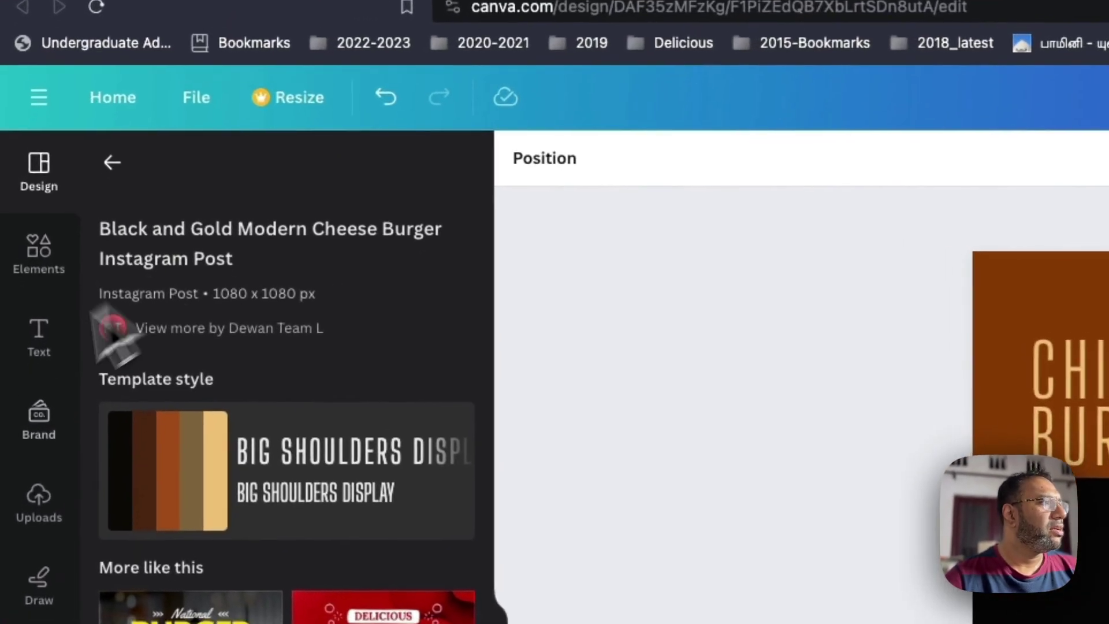
pyautogui.click(49, 341)
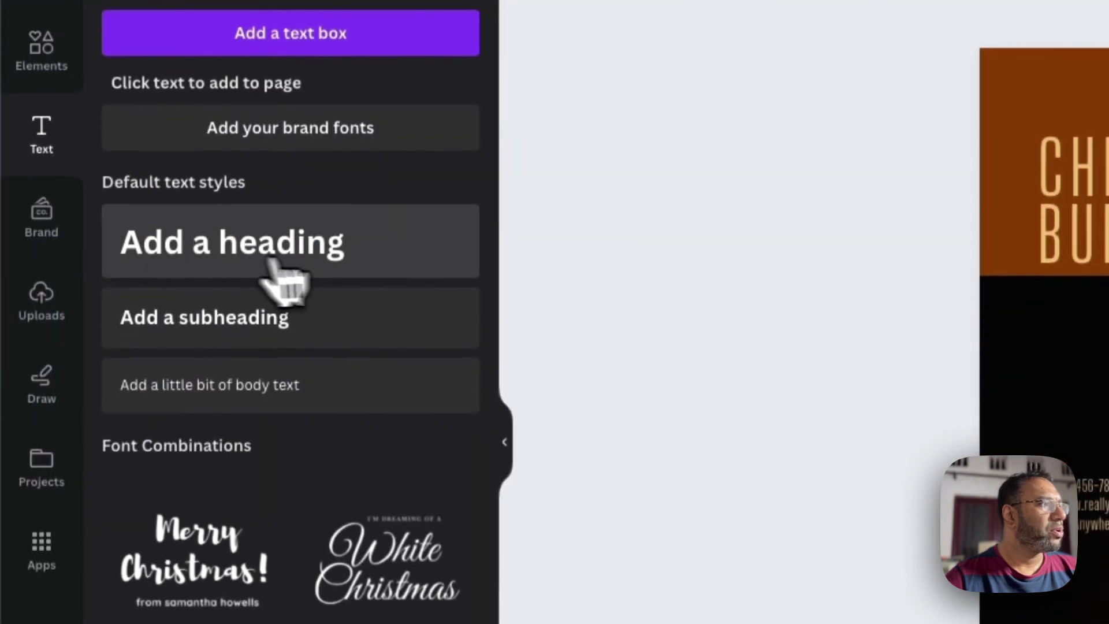
pyautogui.click(352, 306)
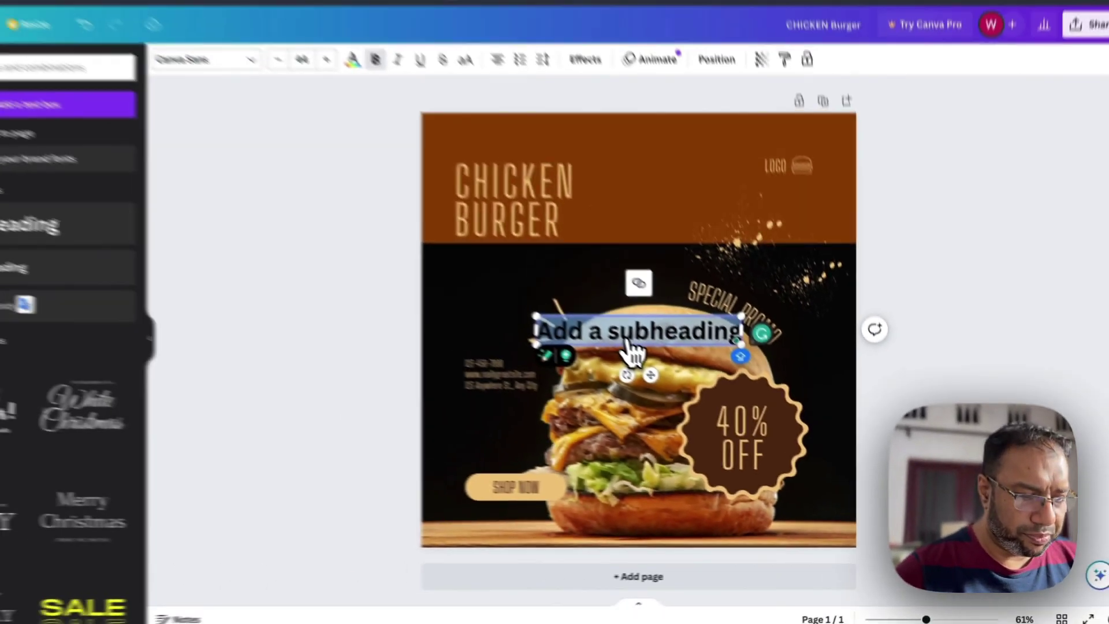
pyautogui.write('WWW.BURGERSHOP.COM')
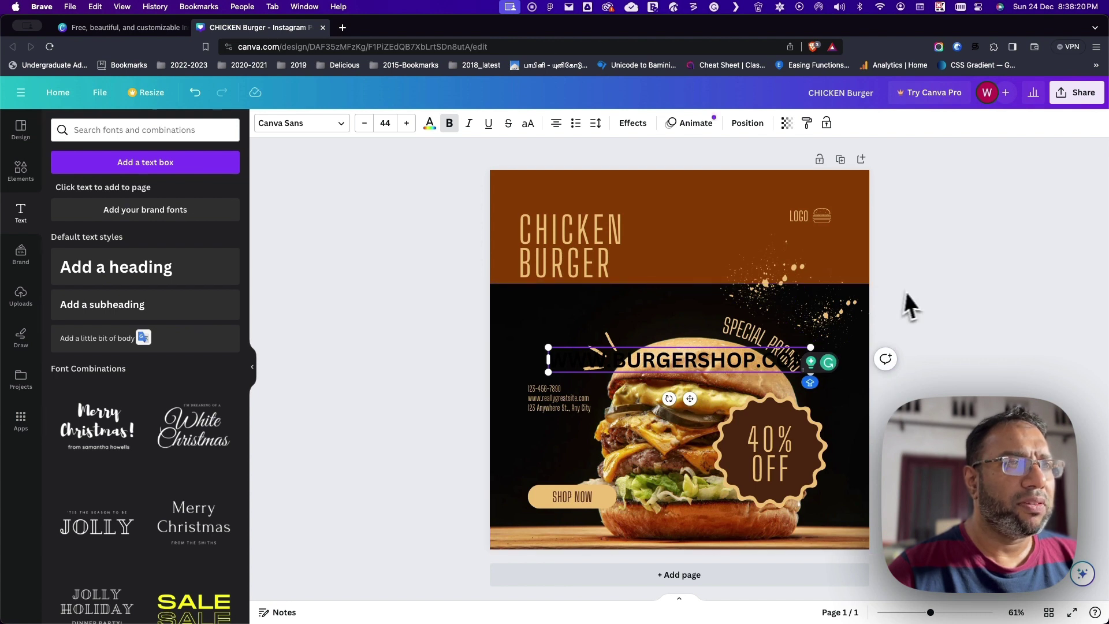
# Move the website subheading above the burger and recolour it with the document's light gold
pyautogui.moveTo(793, 361); pyautogui.dragTo(733, 308)
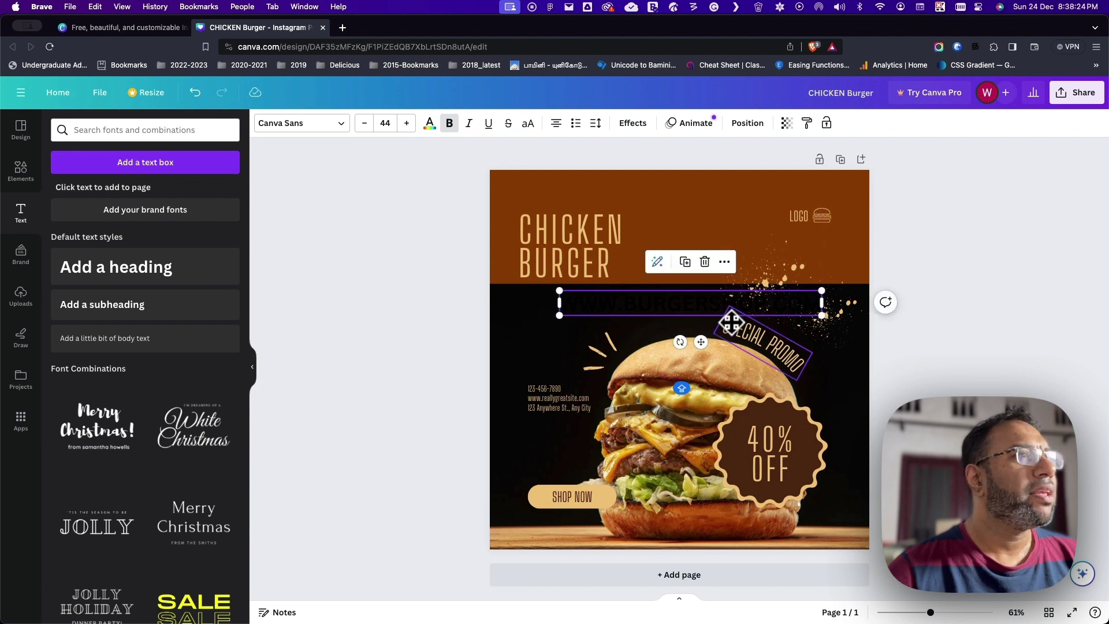
pyautogui.click(430, 124)
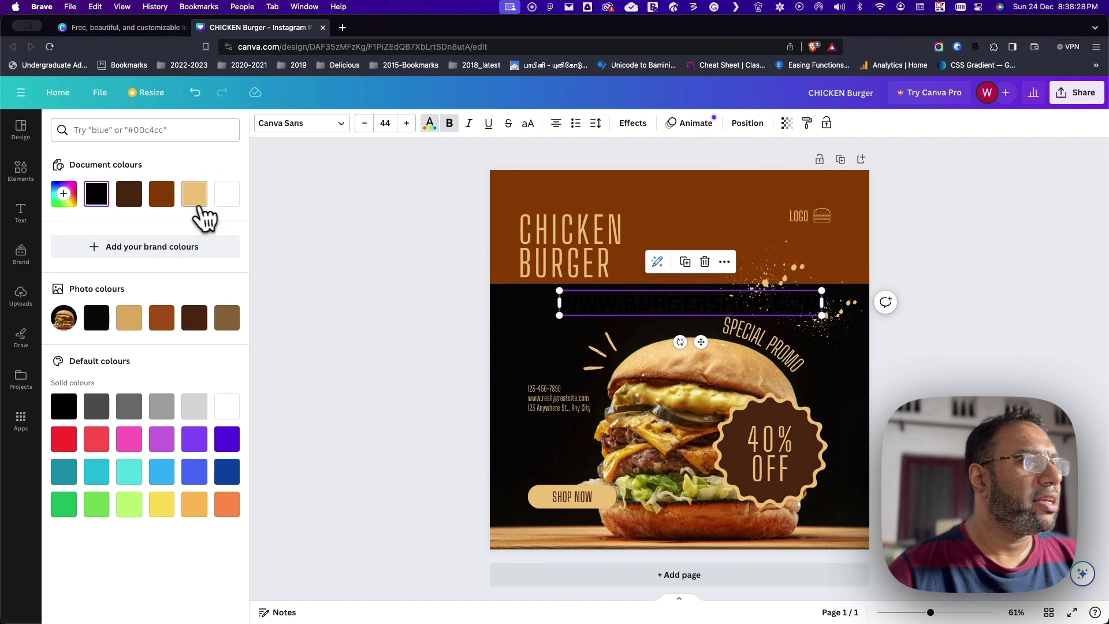
pyautogui.click(195, 195)
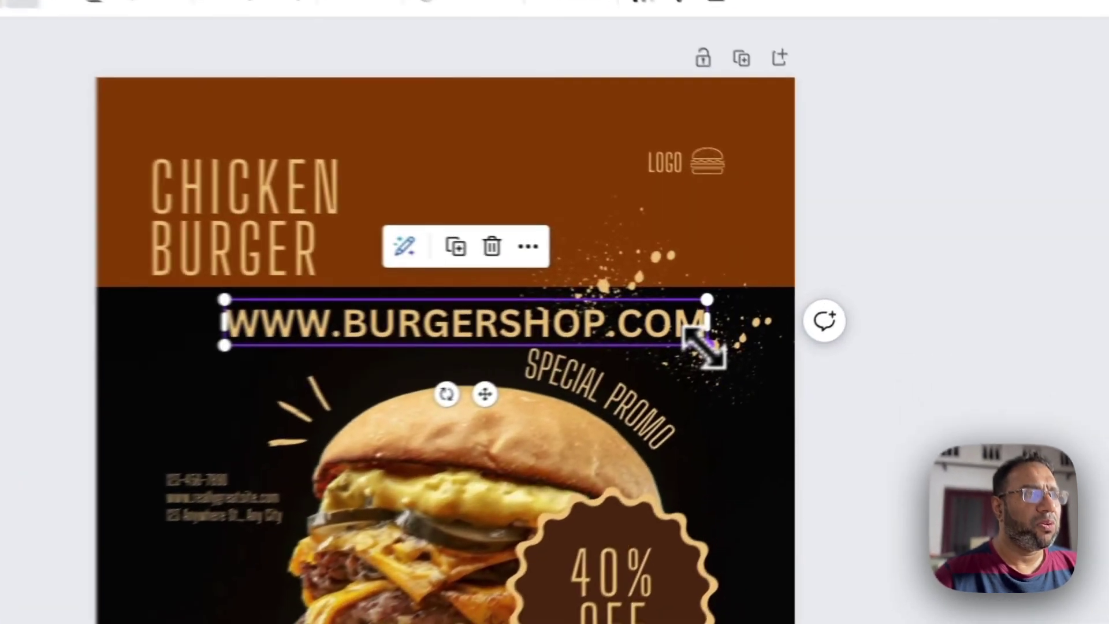
# Scale down the website text and align it under the CHICKEN BURGER heading's left edge
pyautogui.moveTo(818, 318); pyautogui.dragTo(751, 295)
pyautogui.moveTo(540, 306); pyautogui.dragTo(523, 302)
pyautogui.moveTo(366, 317); pyautogui.dragTo(291, 318)
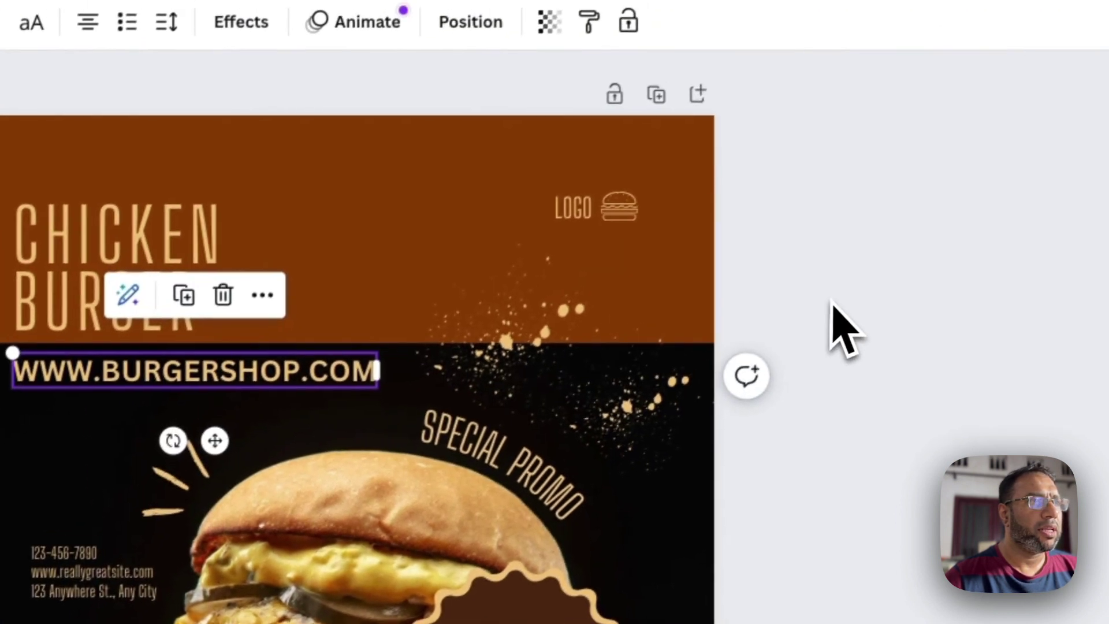
pyautogui.click(904, 232)
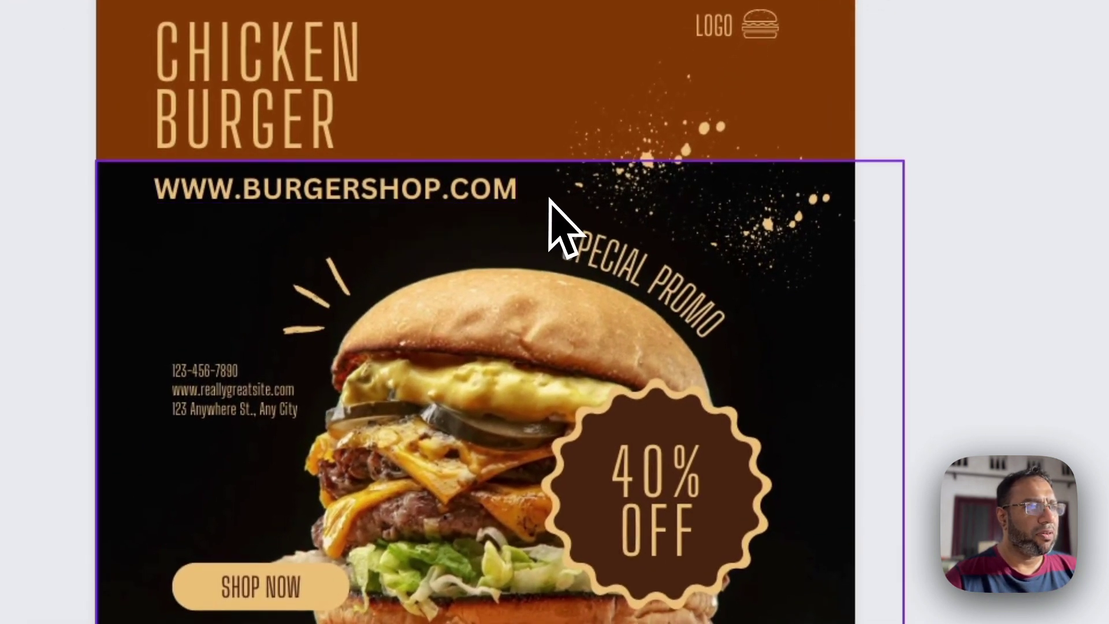
pyautogui.click(496, 354)
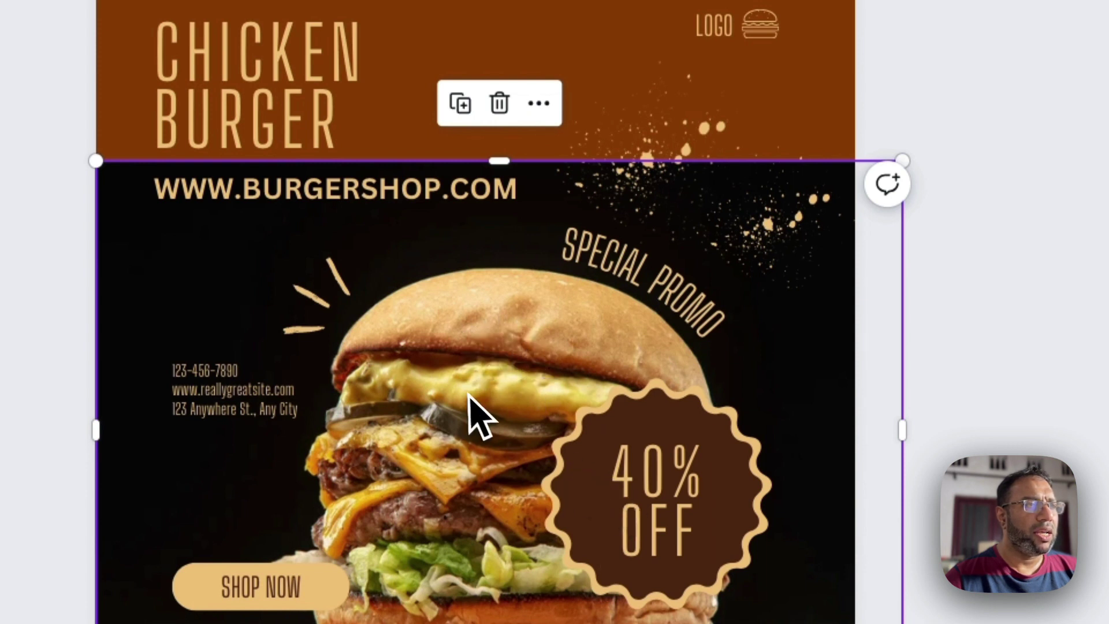
pyautogui.doubleClick(487, 404)
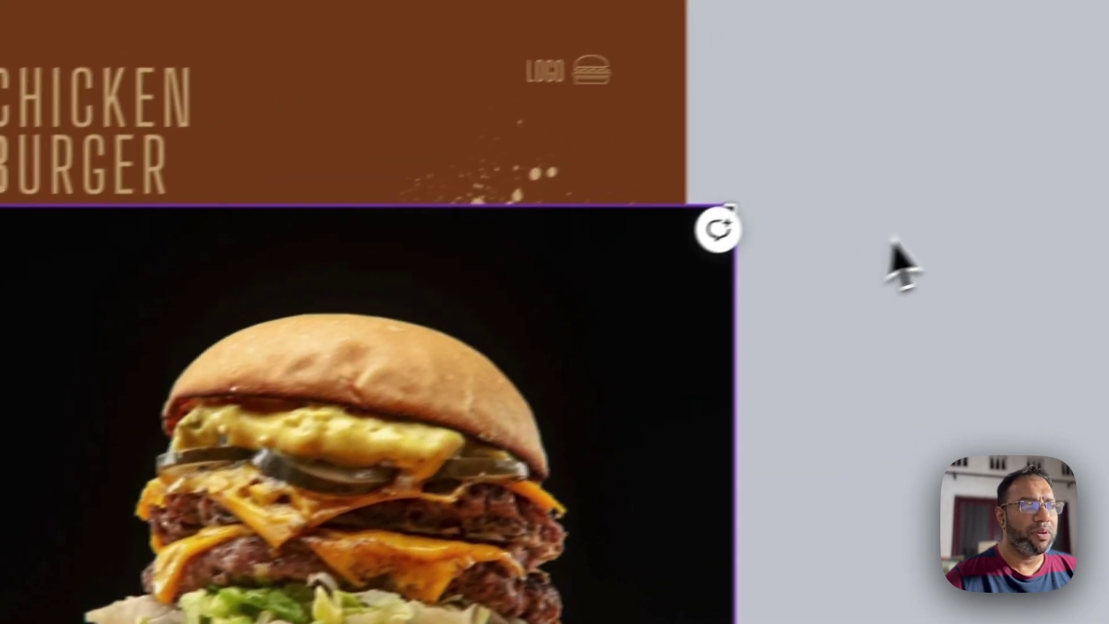
pyautogui.click(1063, 215)
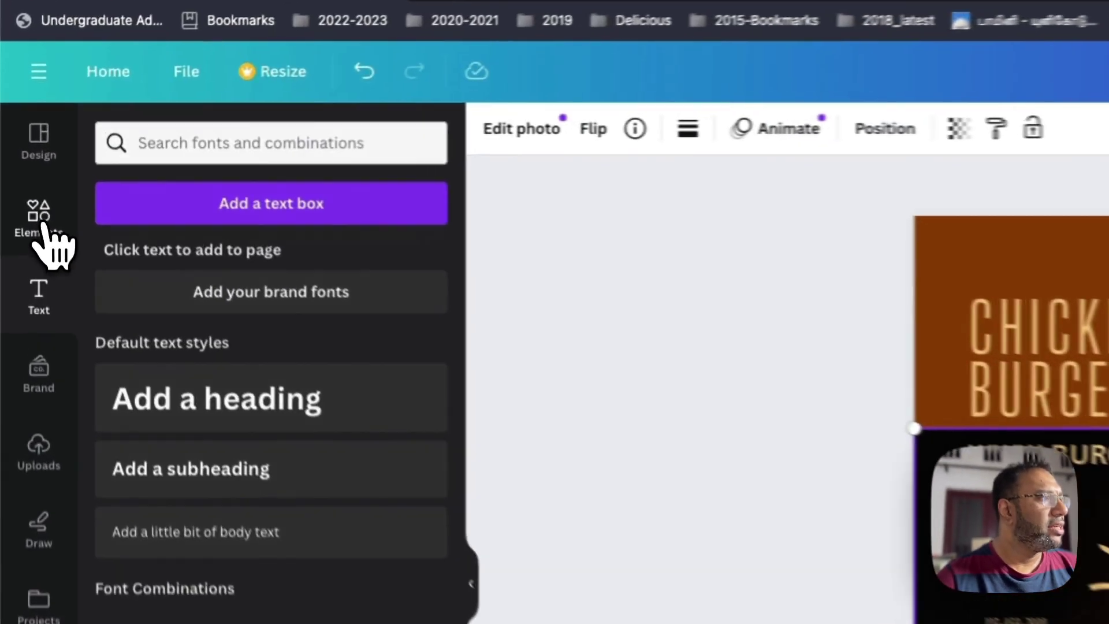
# Duplicate the finished chicken burger page as page 2 for a second version of the post
pyautogui.click(23, 173)
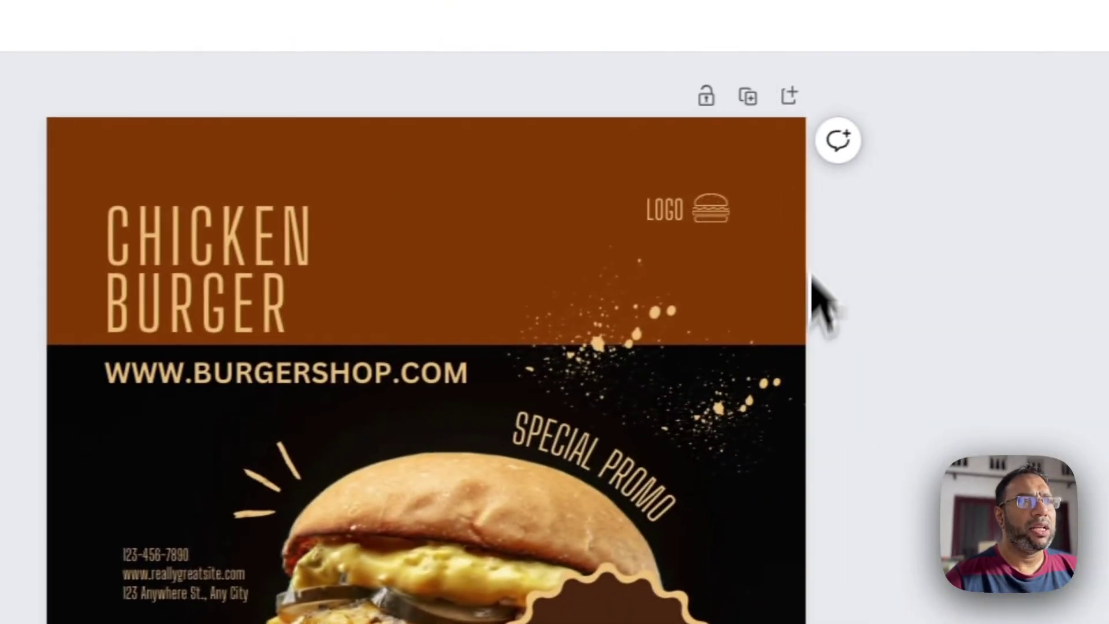
pyautogui.click(733, 101)
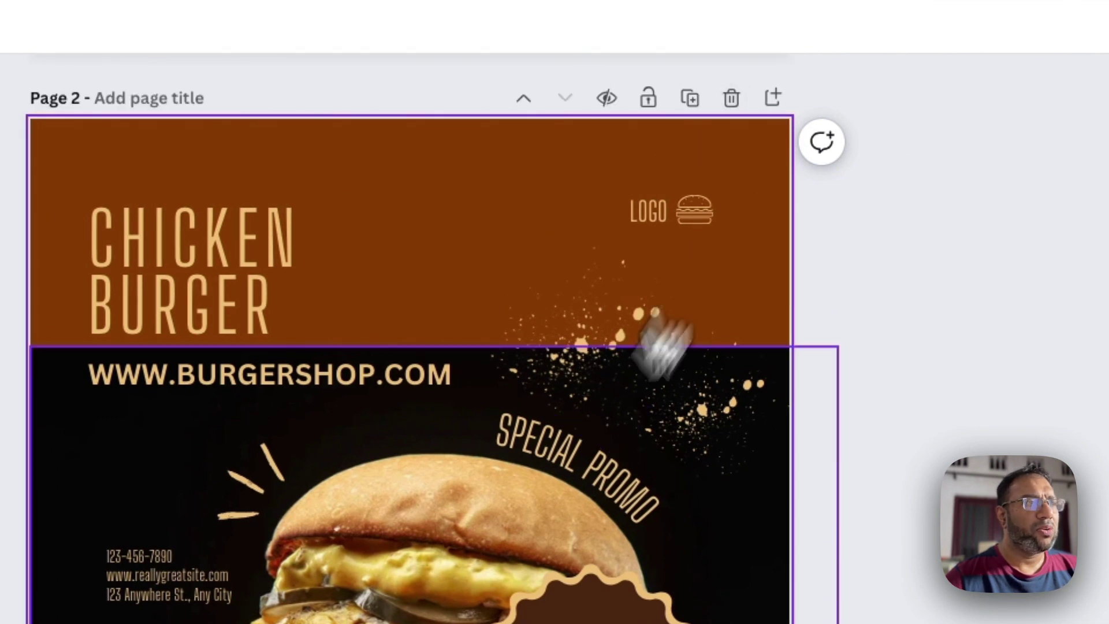
pyautogui.scroll(5, 553, 453)
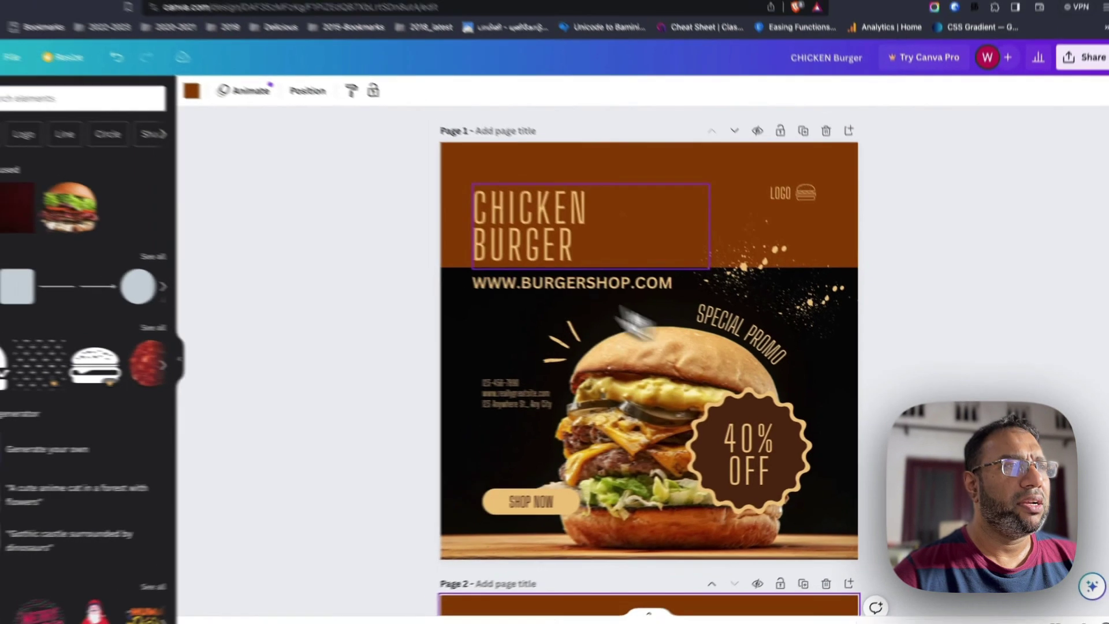
pyautogui.scroll(-4, 693, 341)
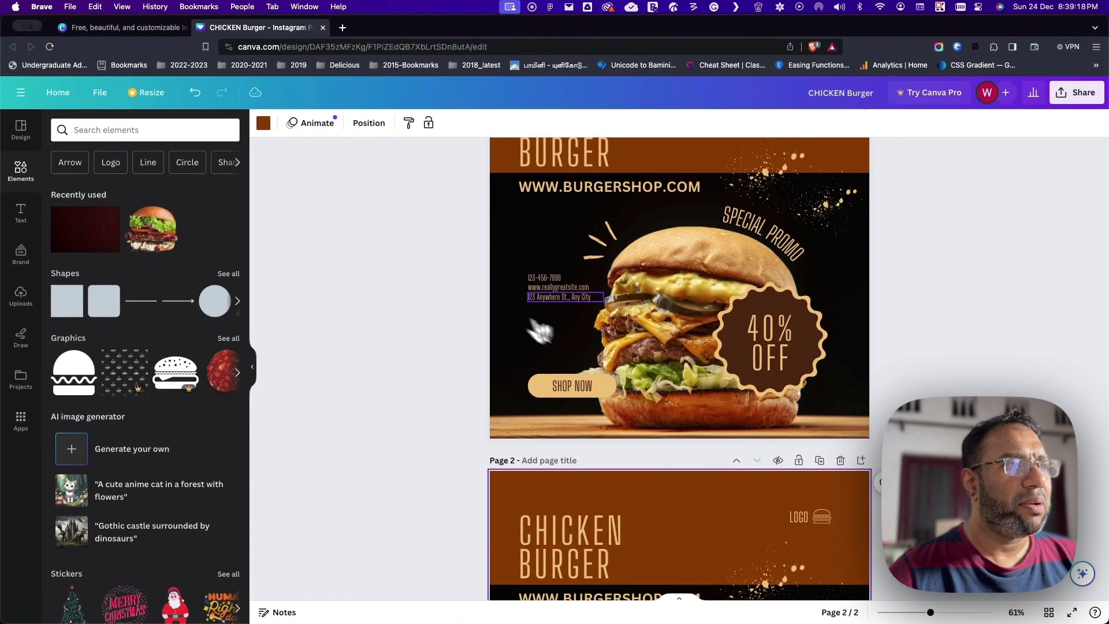
pyautogui.scroll(-2, 644, 356)
pyautogui.scroll(-2, 651, 358)
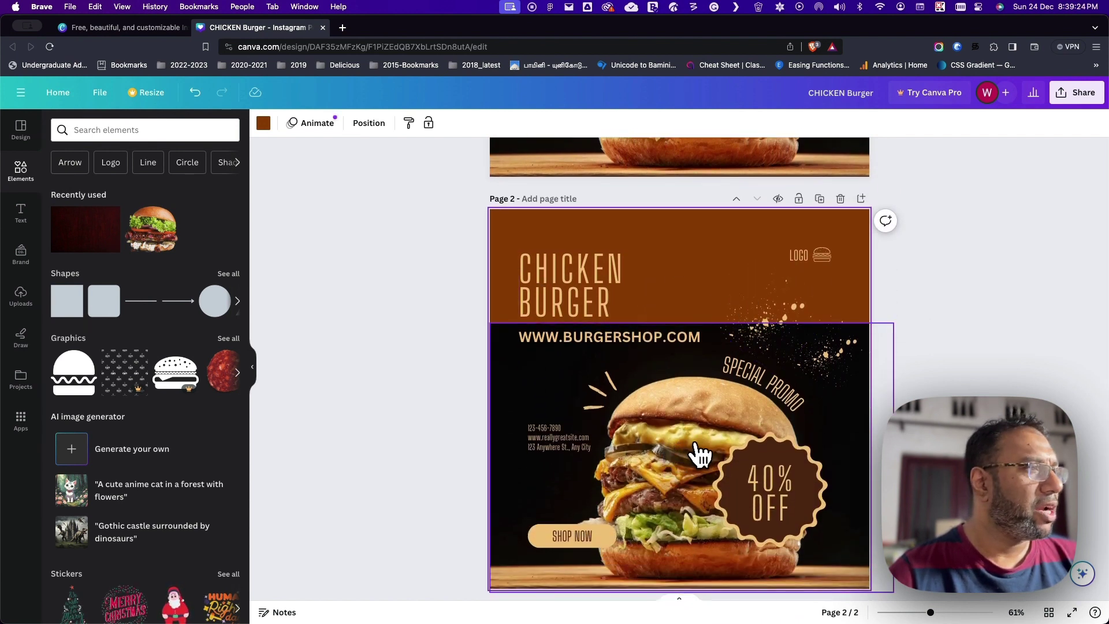
# Select the burger photo on page 2 and search the photo library for chicken burger
pyautogui.click(661, 420)
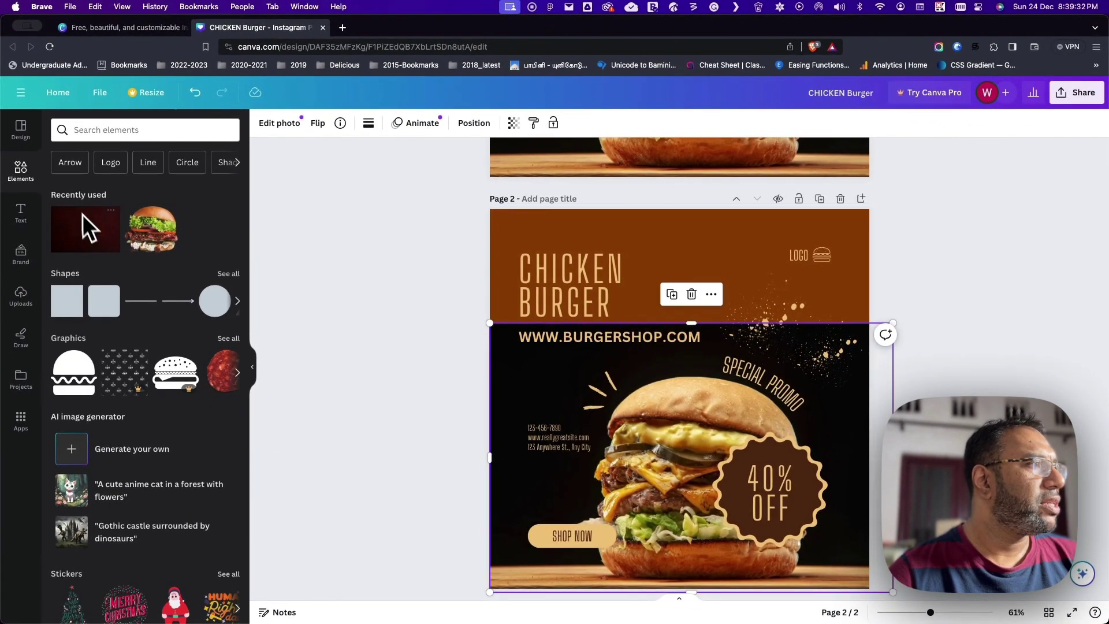
pyautogui.scroll(-3, 126, 283)
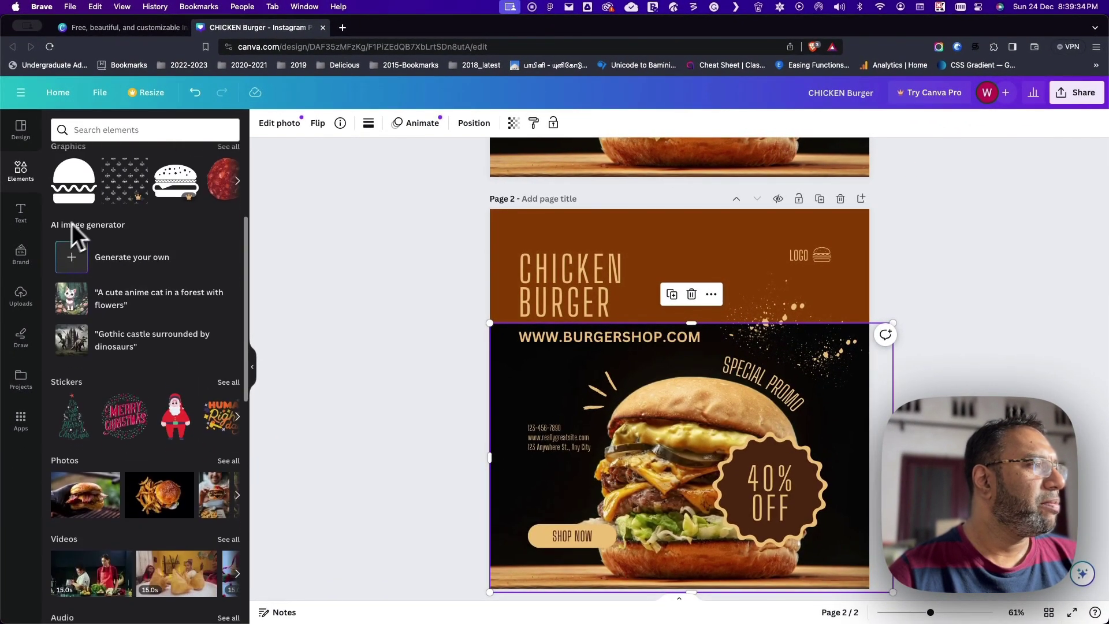
pyautogui.scroll(-5, 134, 310)
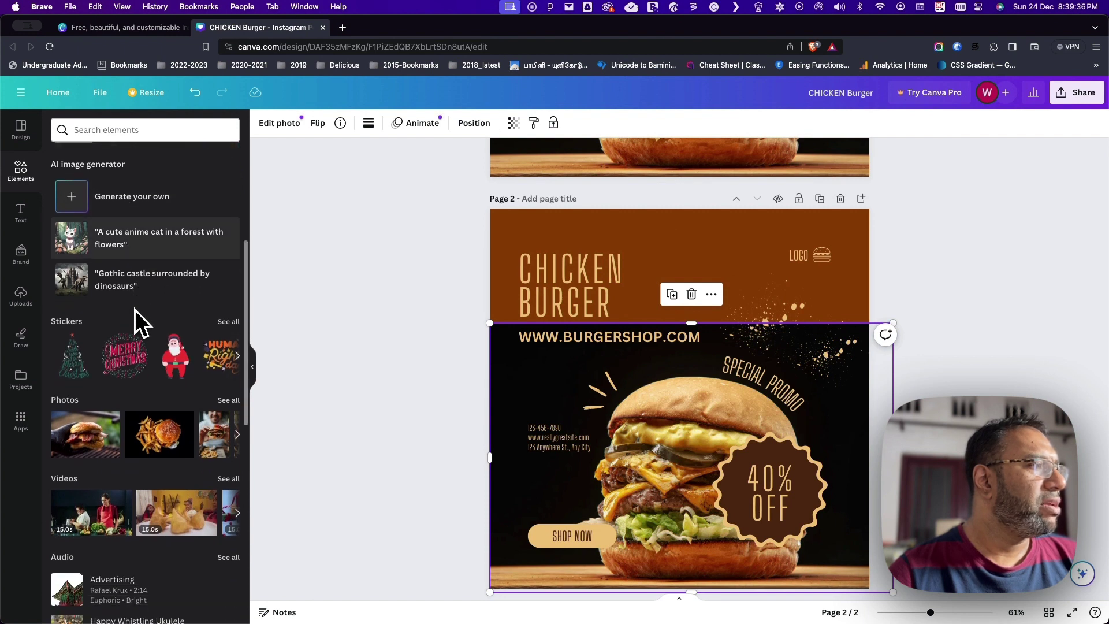
pyautogui.scroll(1, 110, 283)
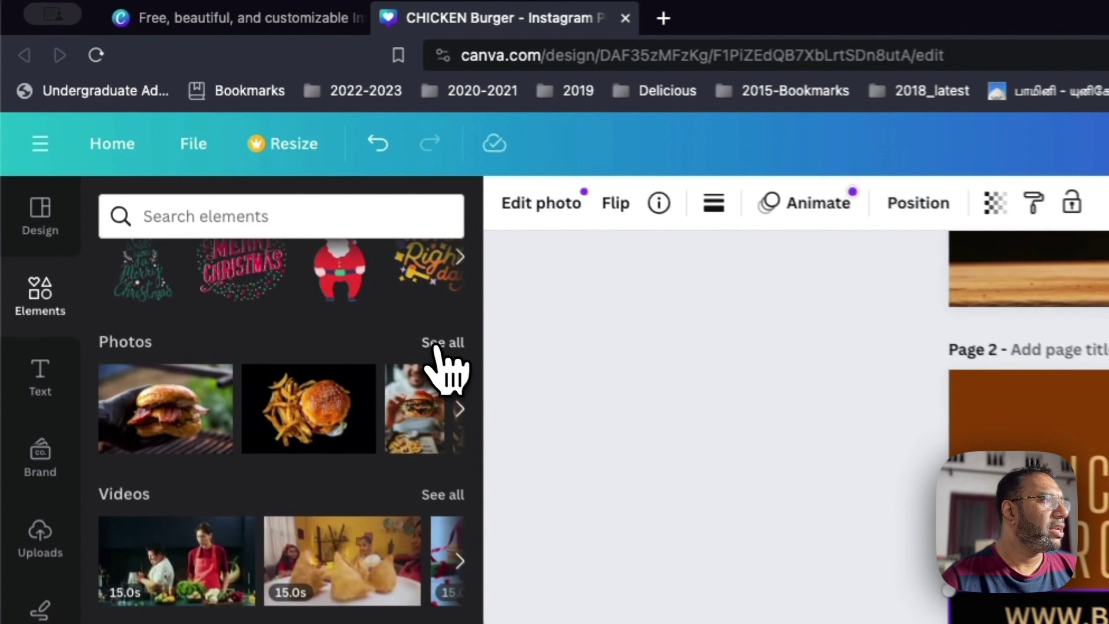
pyautogui.click(228, 194)
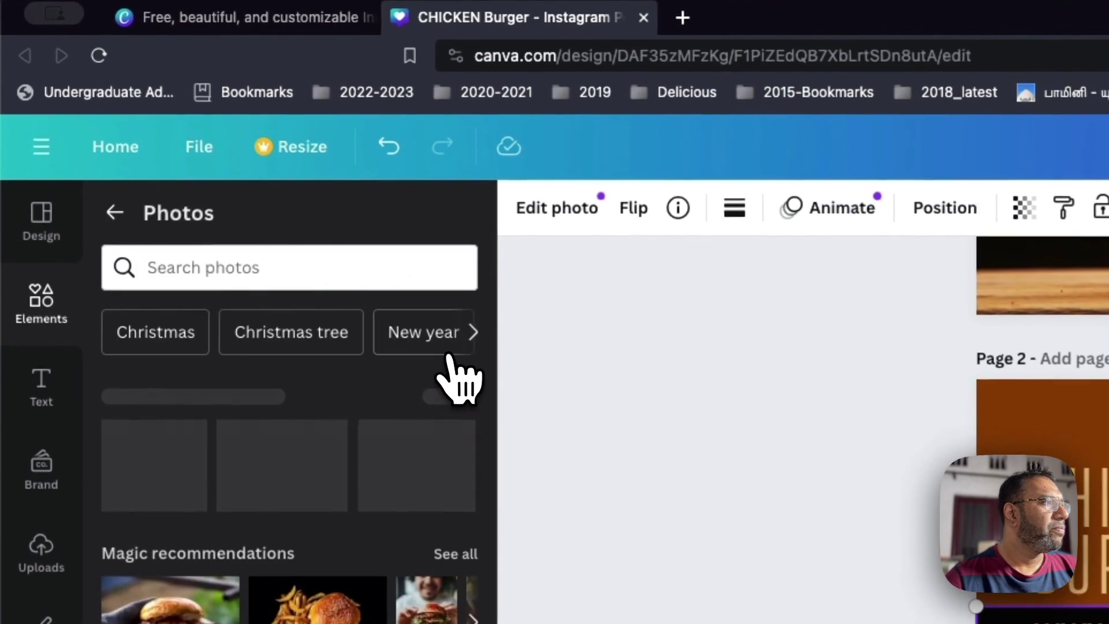
pyautogui.click(210, 268)
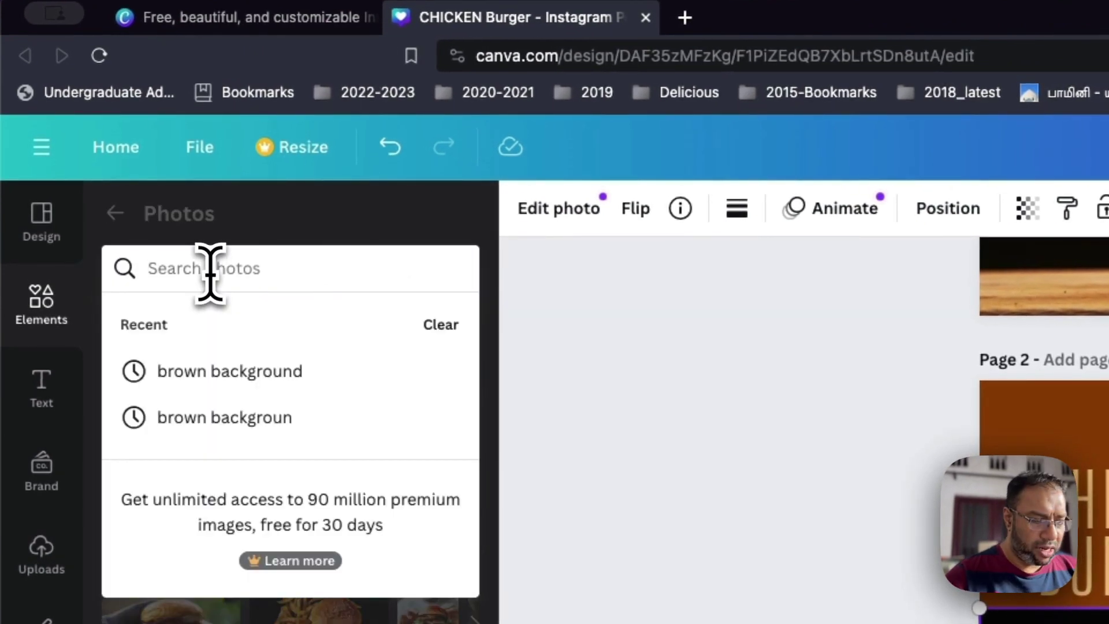
pyautogui.write('chicken burger')
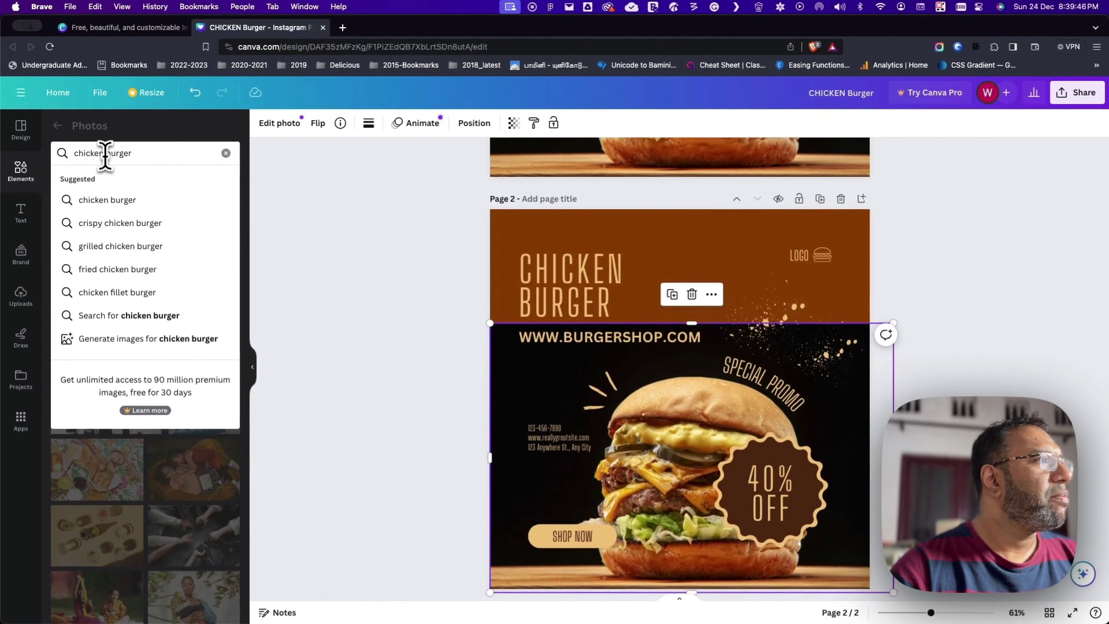
pyautogui.press('Return')
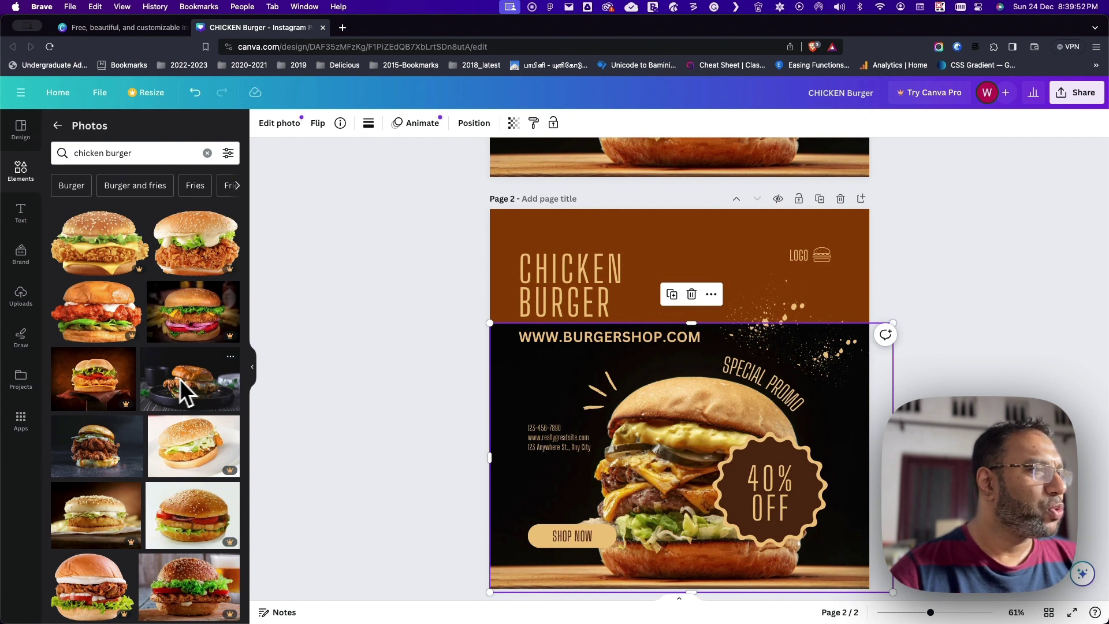
# Replace page 2's burger photo with the fried chicken burger on a black plate from the search results
pyautogui.scroll(-2, 167, 378)
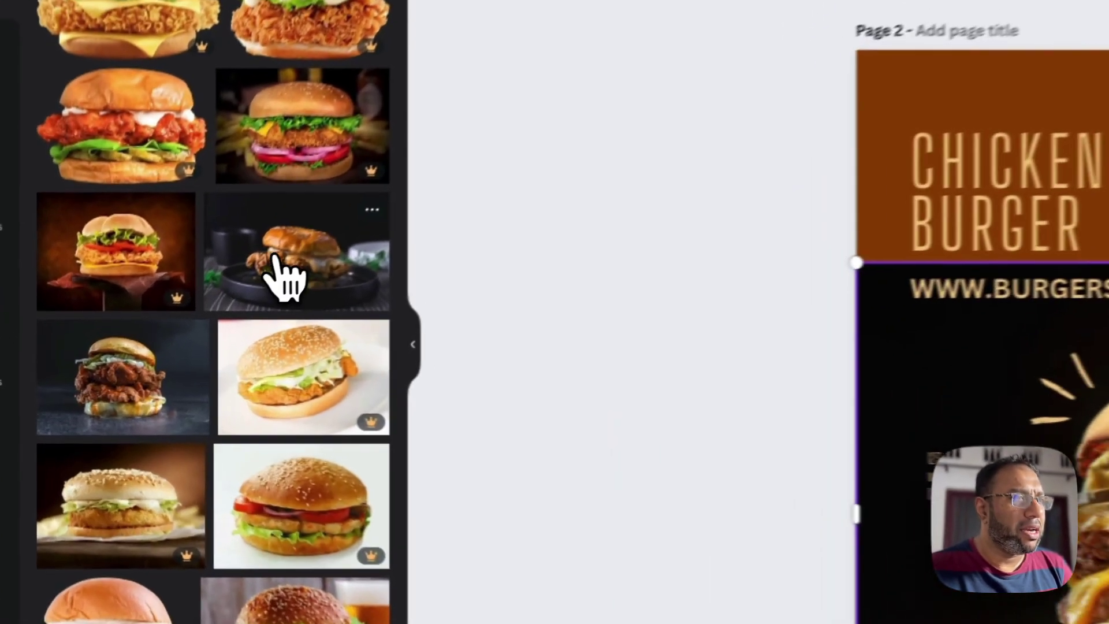
pyautogui.moveTo(179, 327); pyautogui.dragTo(491, 410)
pyautogui.moveTo(621, 341); pyautogui.dragTo(842, 361)
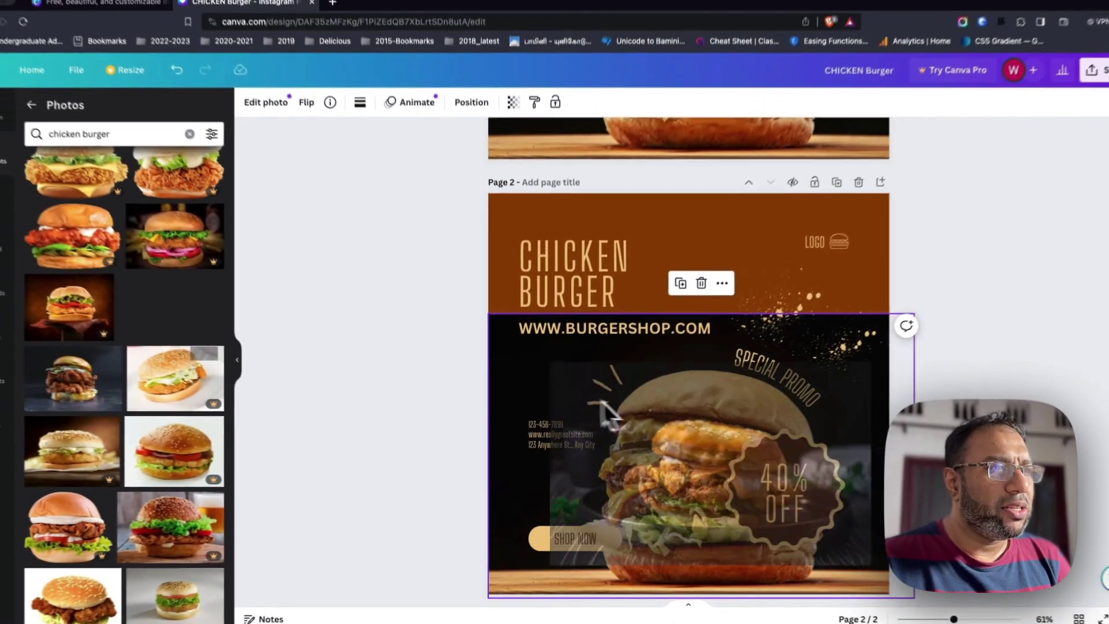
pyautogui.moveTo(604, 410)
pyautogui.mouseDown()
pyautogui.moveTo(306, 322)
pyautogui.moveTo(522, 396)
pyautogui.moveTo(598, 408)
pyautogui.mouseUp()
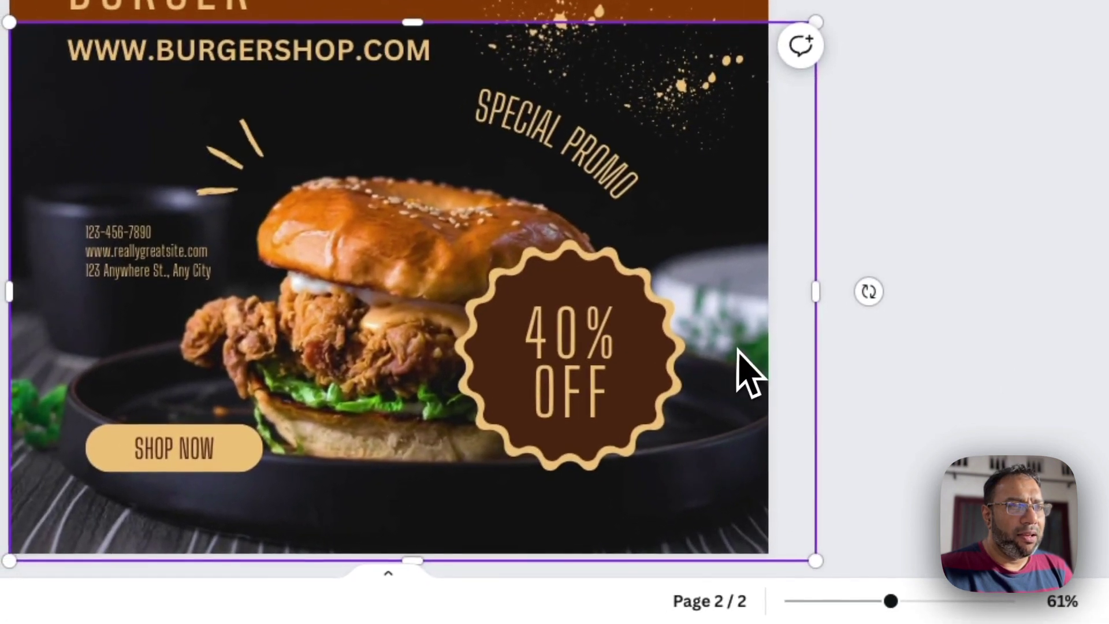
# Trim the crop frame of page 2's new chicken burger photo slightly and compare the two pages
pyautogui.doubleClick(747, 373)
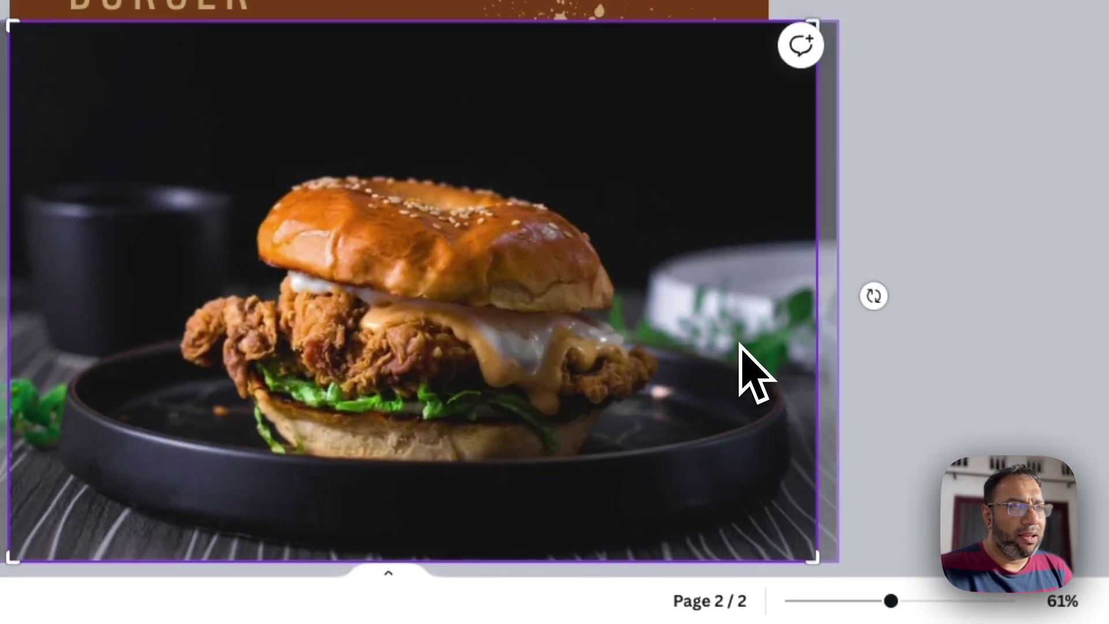
pyautogui.moveTo(817, 560); pyautogui.dragTo(791, 552)
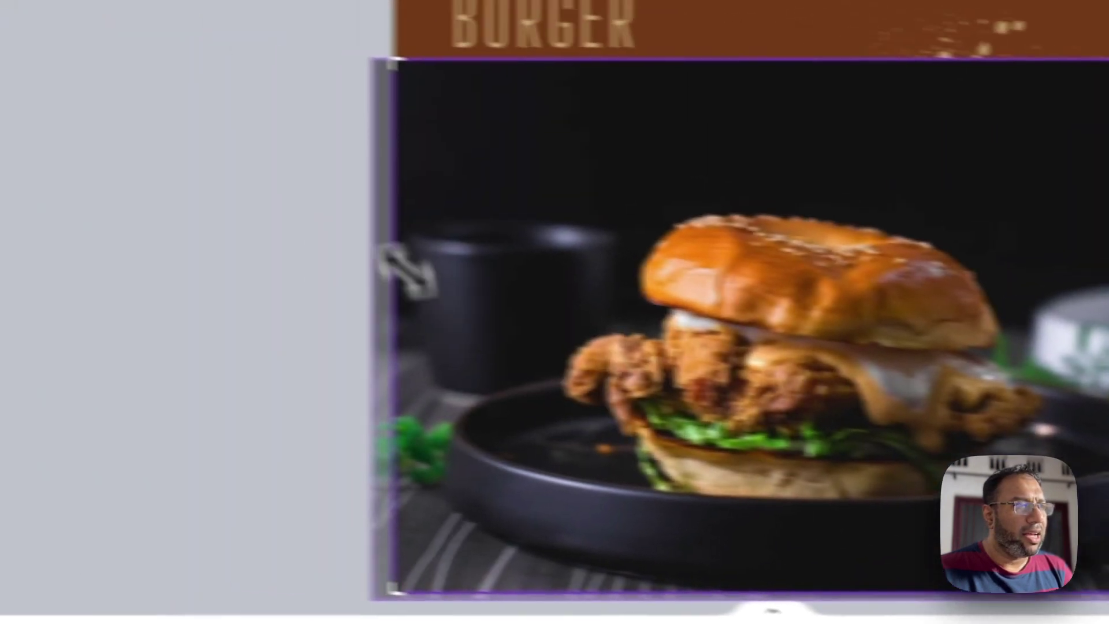
pyautogui.press('Return')
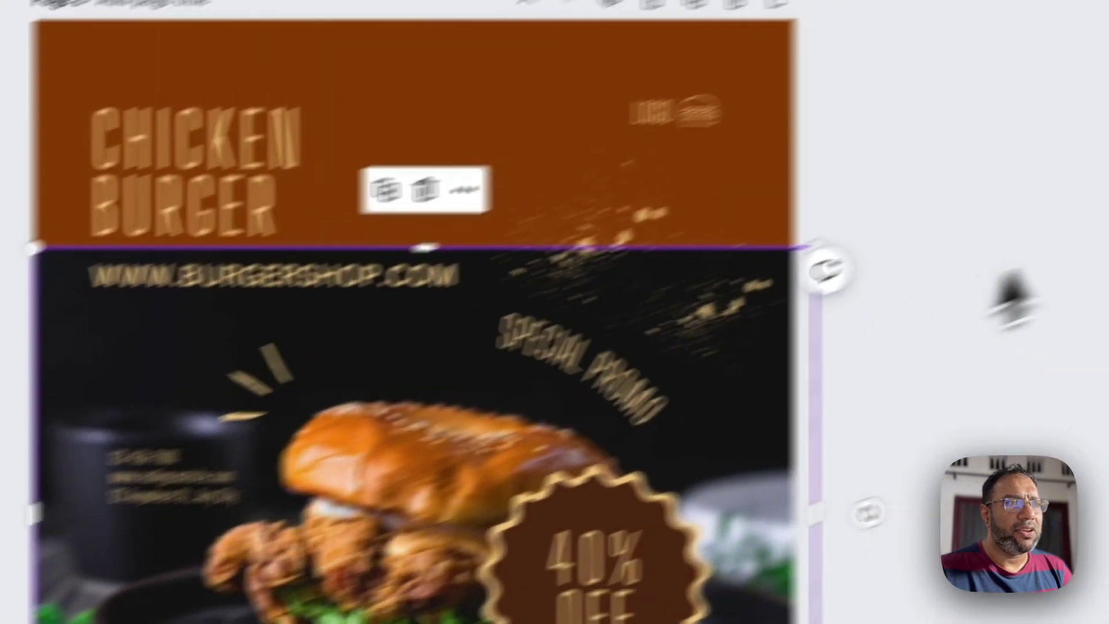
pyautogui.click(936, 248)
pyautogui.scroll(-3, 936, 272)
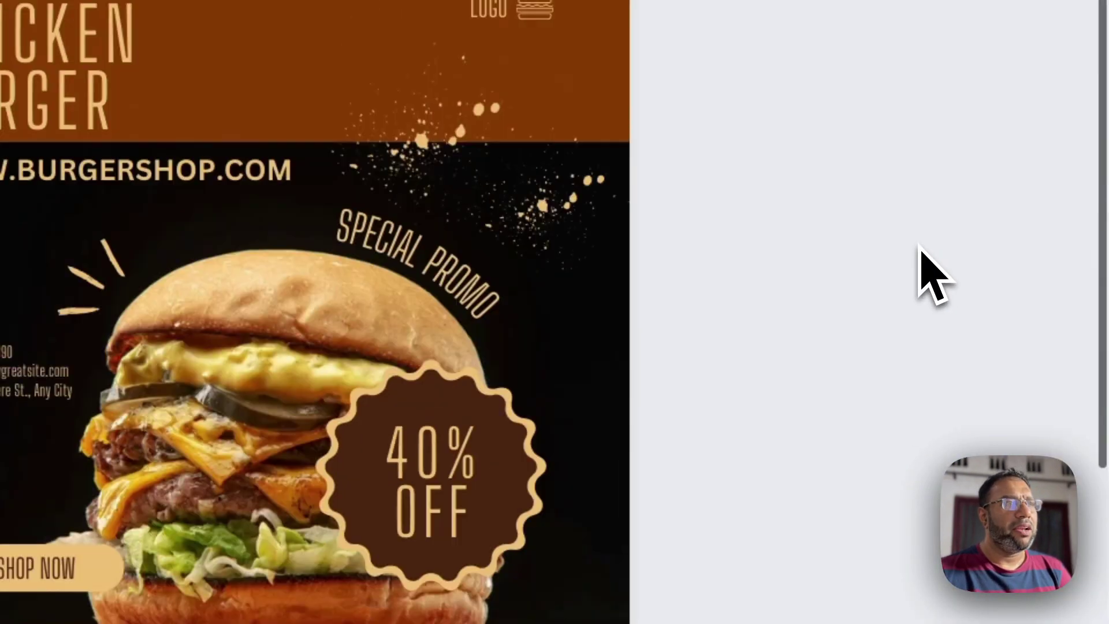
pyautogui.scroll(-3, 921, 247)
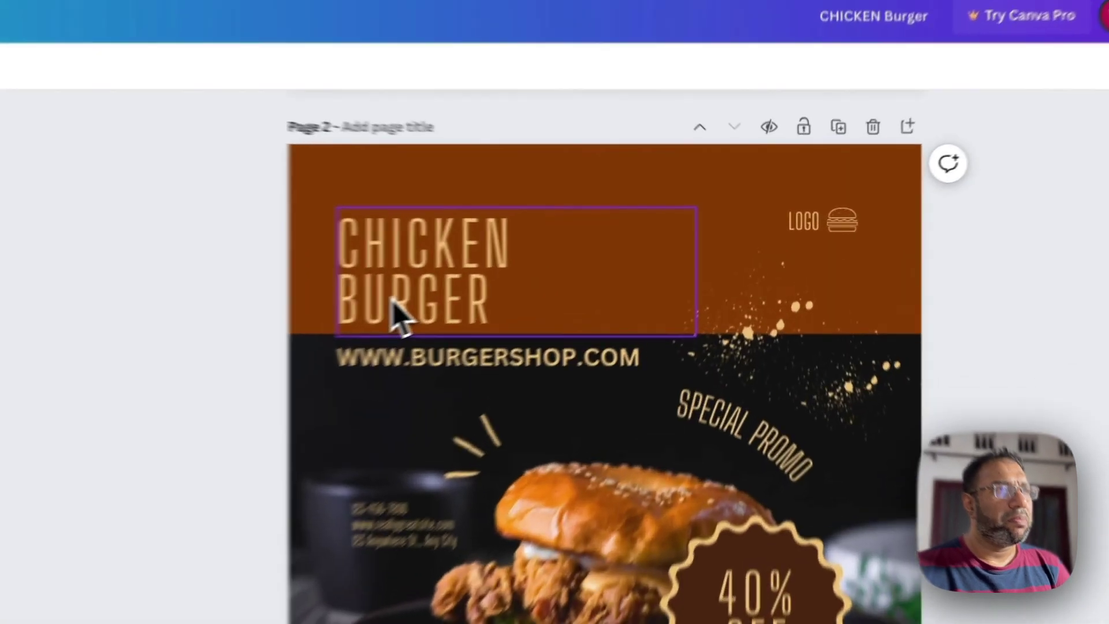
# Set page 2's CHICKEN BURGER heading in Archivo Black, scale it down and nudge it into place above the website text
pyautogui.moveTo(551, 265); pyautogui.dragTo(552, 252)
pyautogui.moveTo(312, 296); pyautogui.dragTo(310, 289)
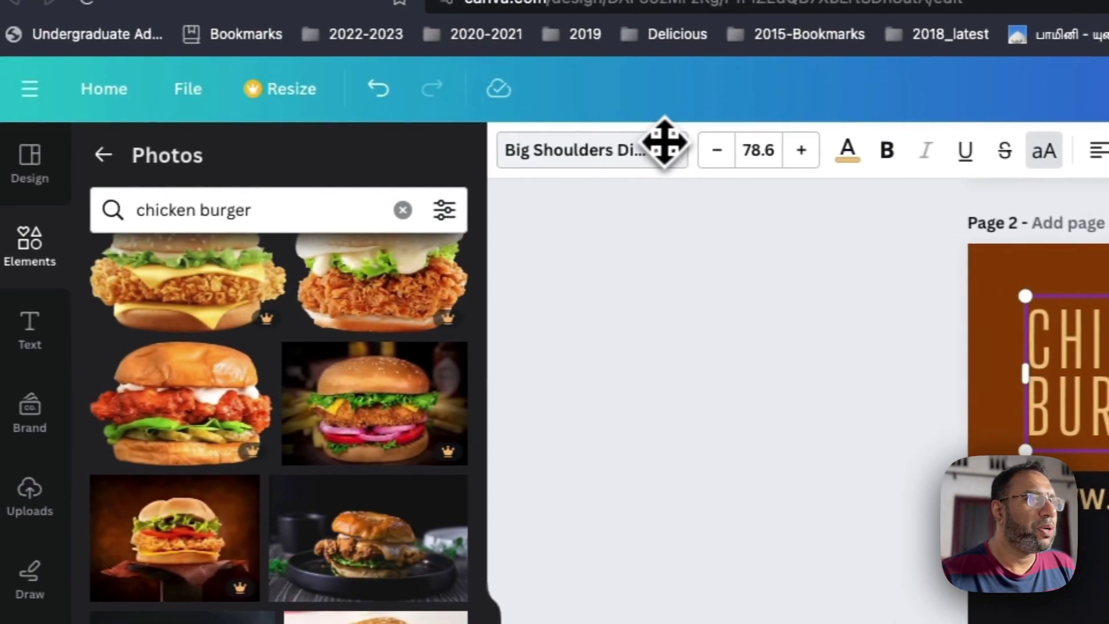
pyautogui.click(696, 152)
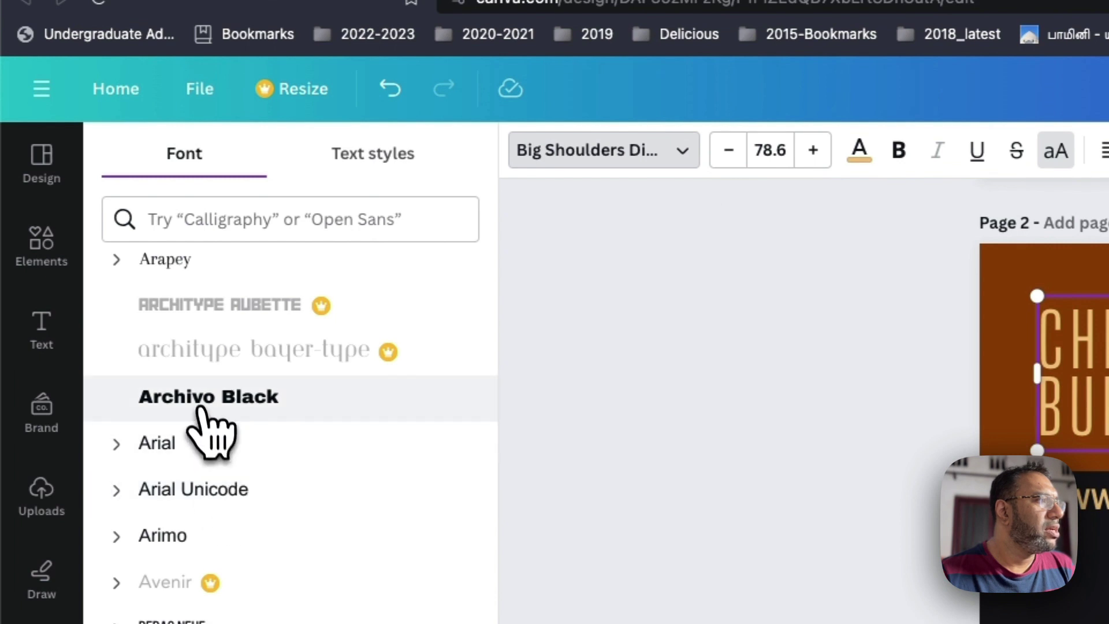
pyautogui.click(199, 398)
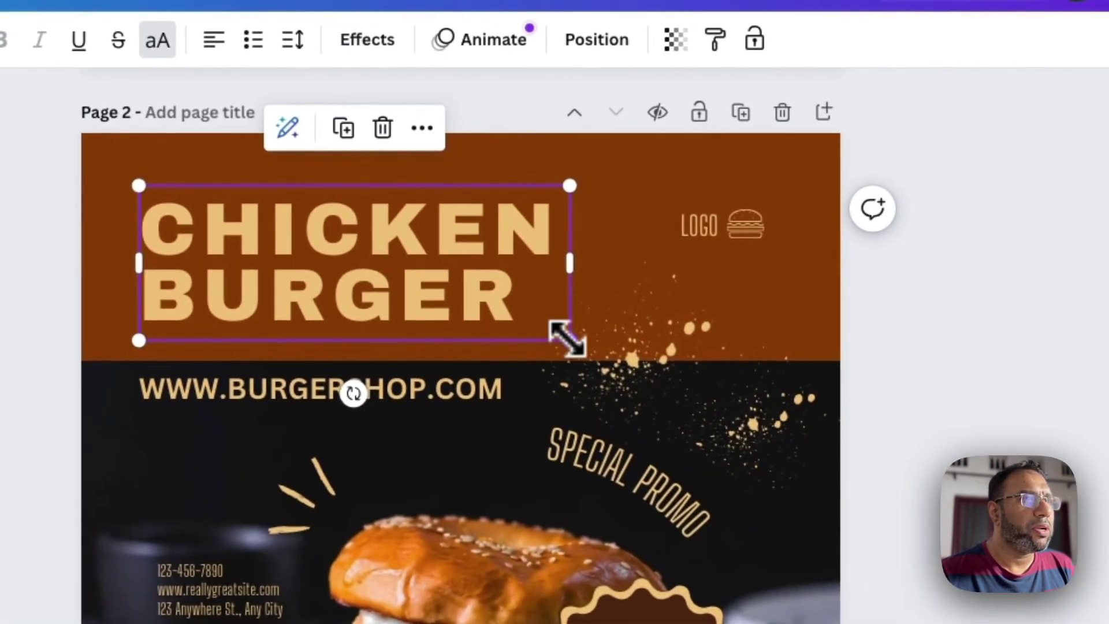
pyautogui.moveTo(568, 339); pyautogui.dragTo(518, 316)
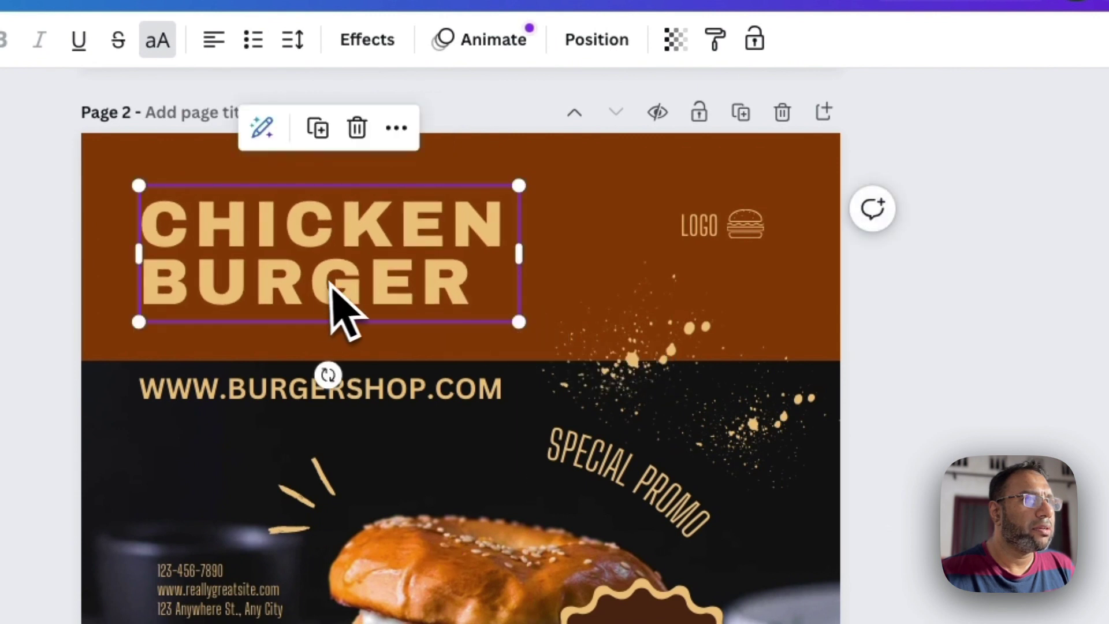
pyautogui.moveTo(296, 286); pyautogui.dragTo(290, 287)
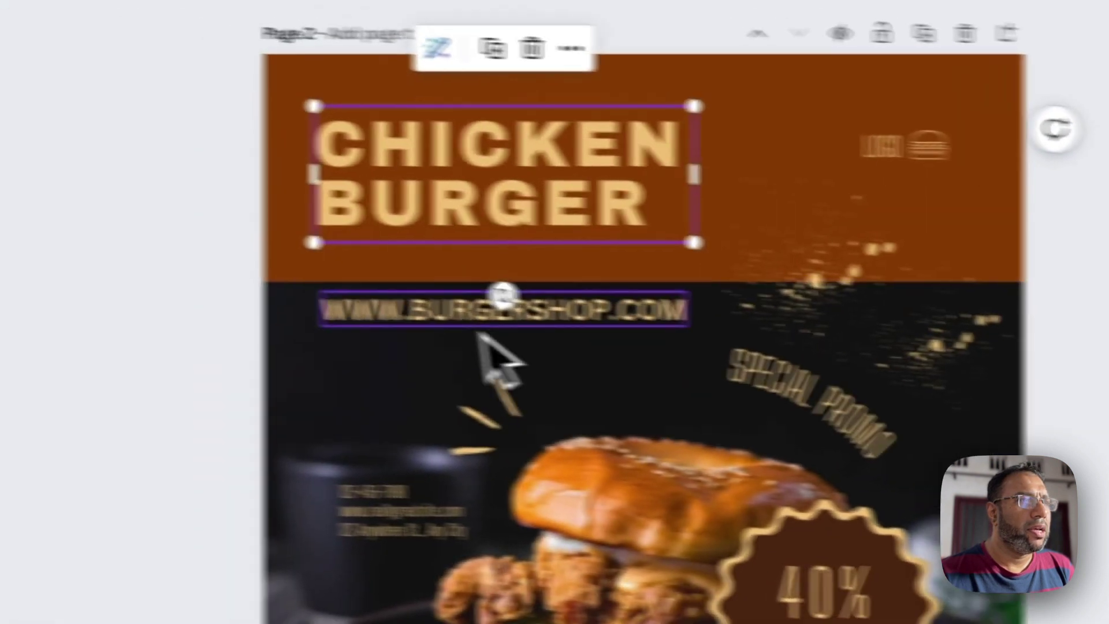
# Set page 2's website text in Archivo Black
pyautogui.click(74, 279)
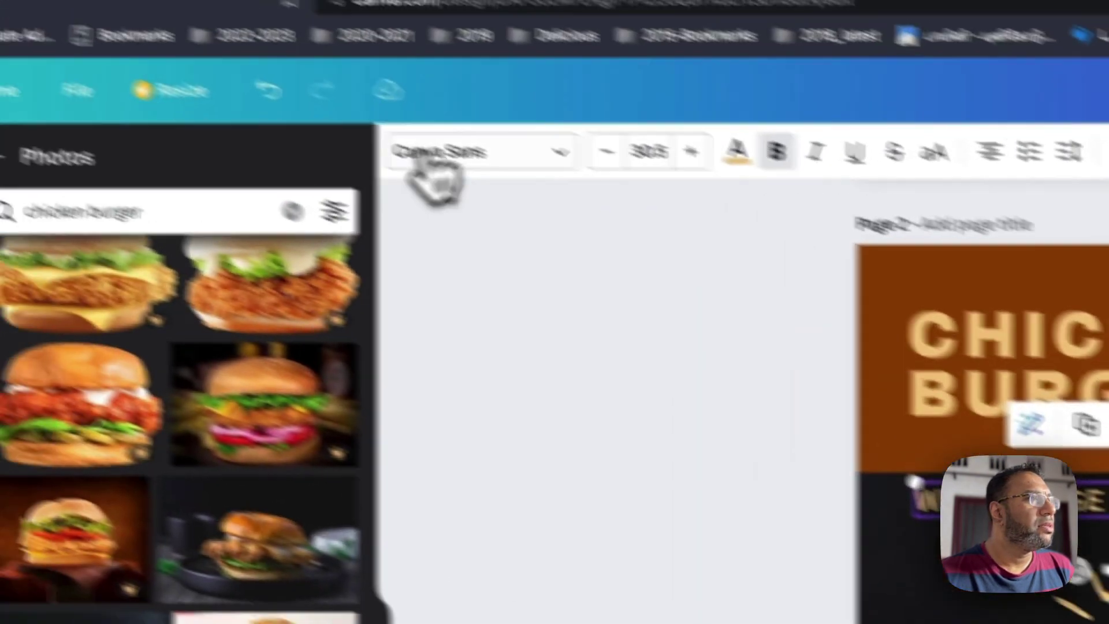
pyautogui.click(543, 153)
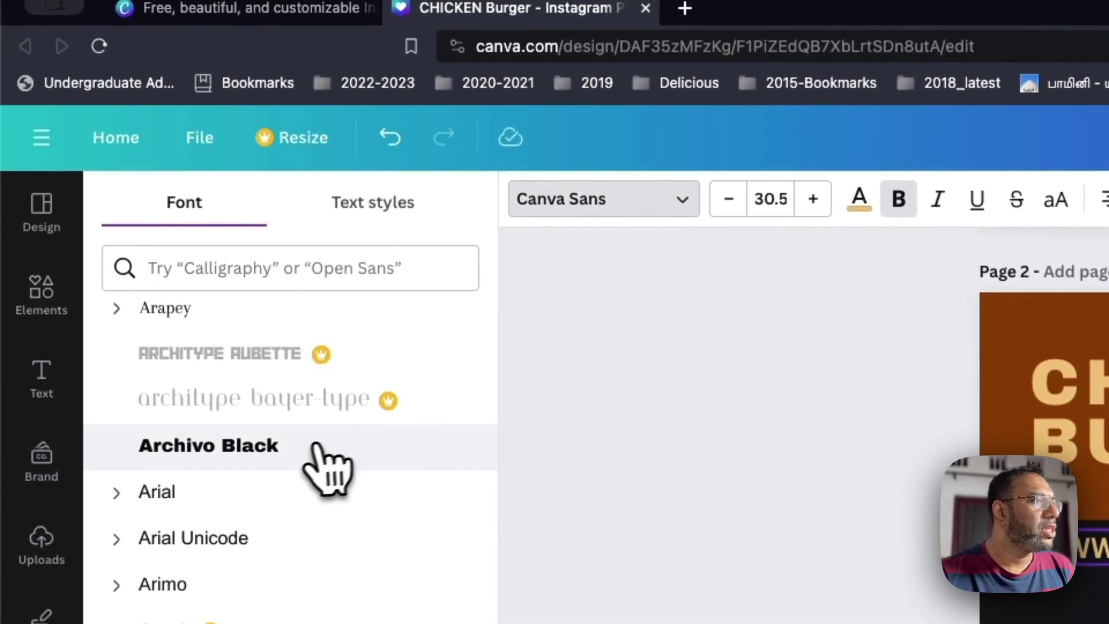
pyautogui.click(319, 451)
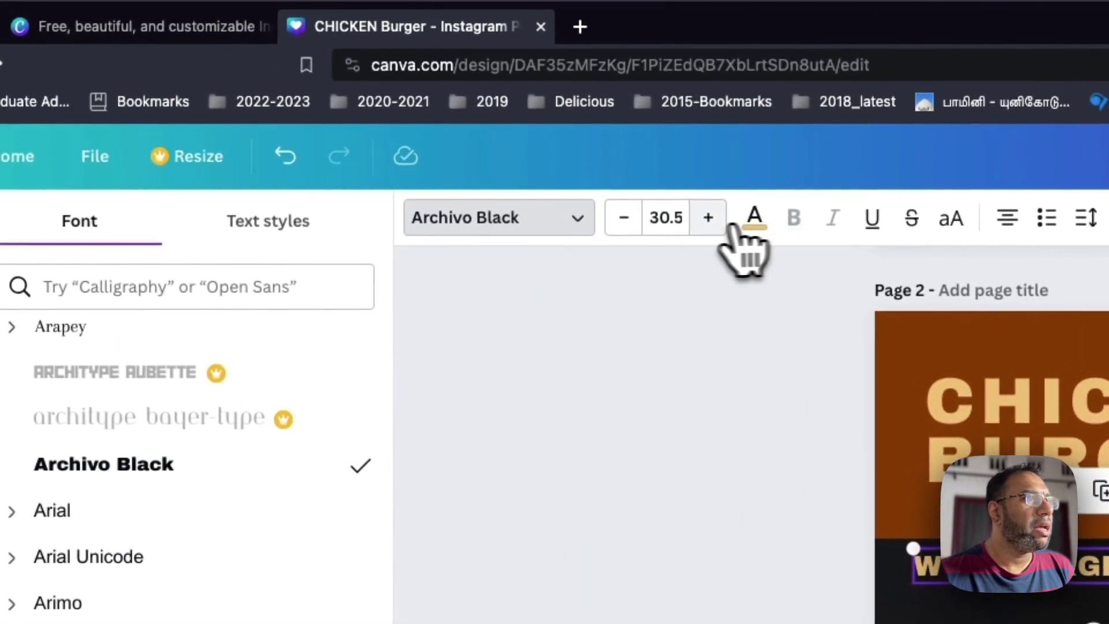
# Search the fonts for archi, set page 2's website text in Archivo Narrow and align it with the heading's left edge
pyautogui.click(582, 223)
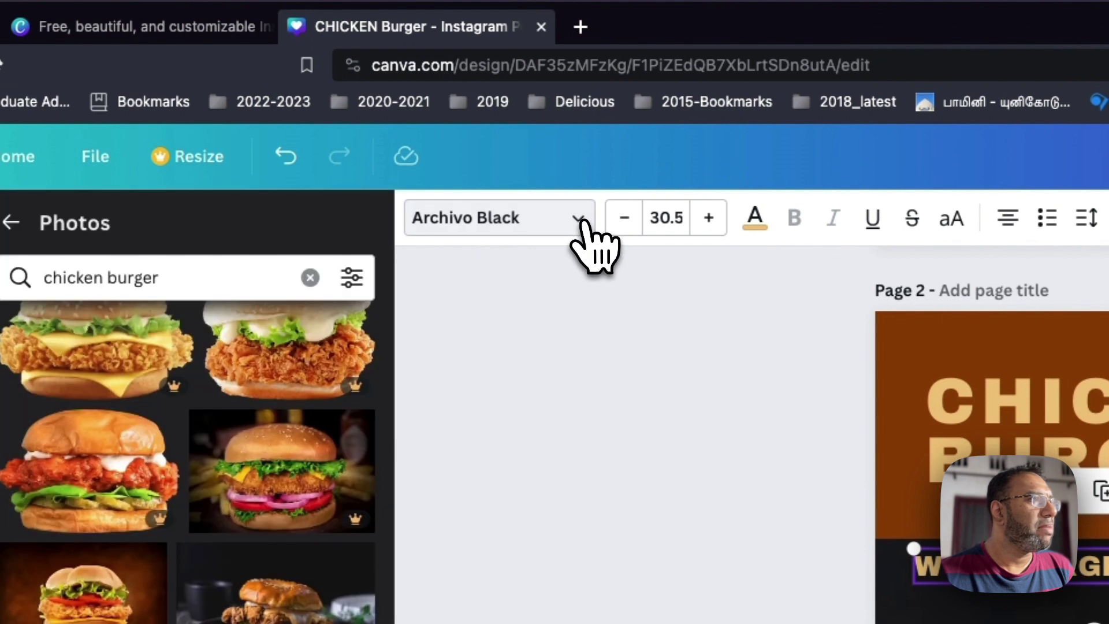
pyautogui.click(578, 223)
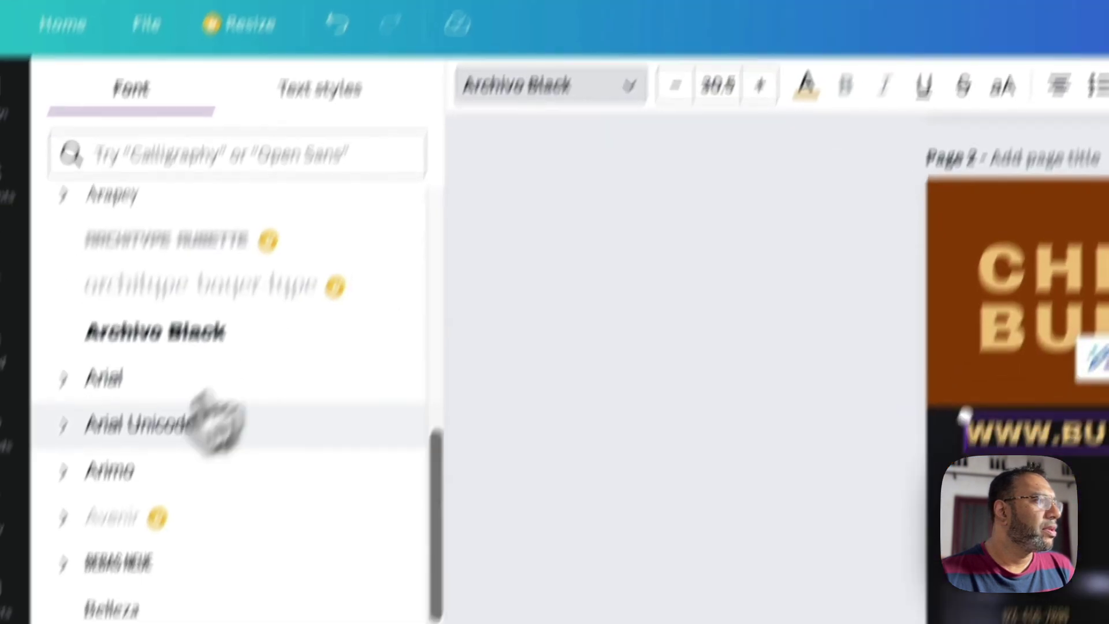
pyautogui.scroll(-2, 271, 318)
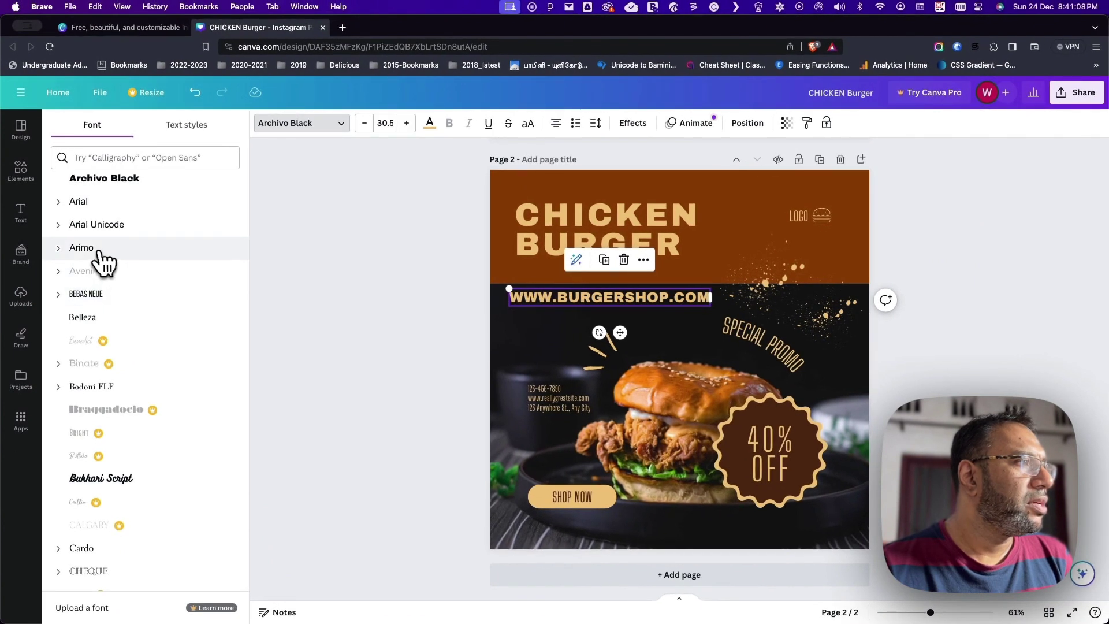
pyautogui.scroll(-5, 174, 323)
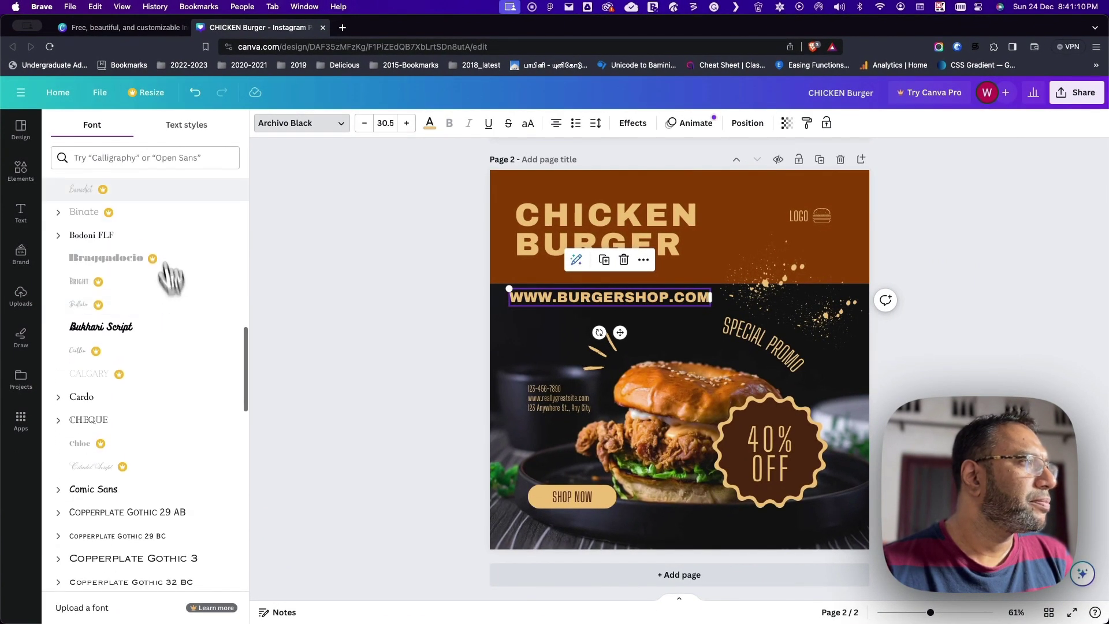
pyautogui.click(183, 158)
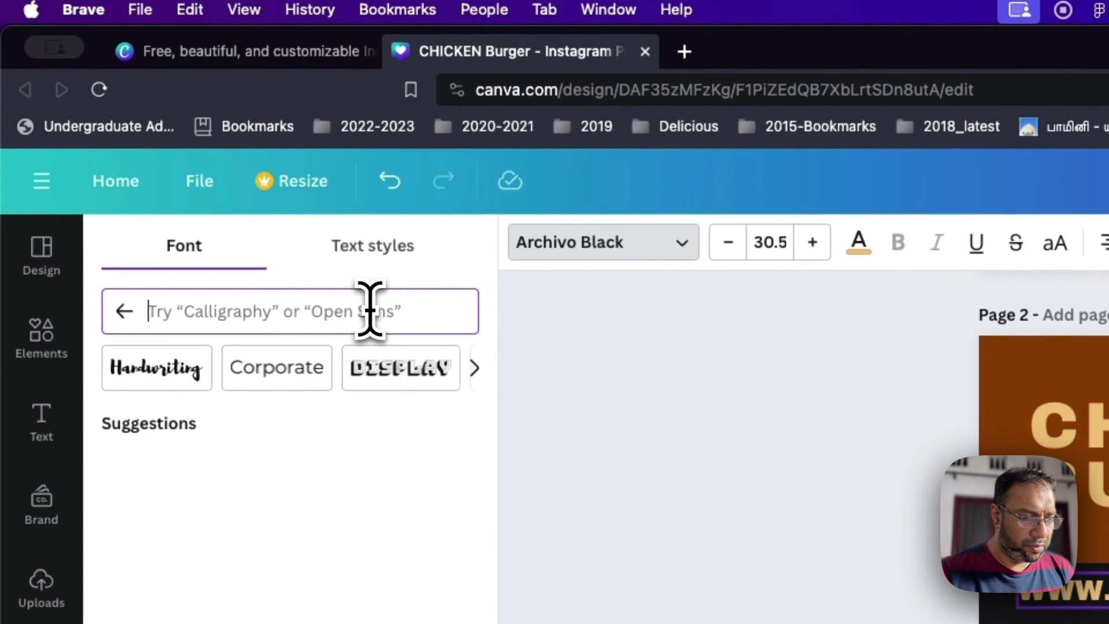
pyautogui.write('arch')
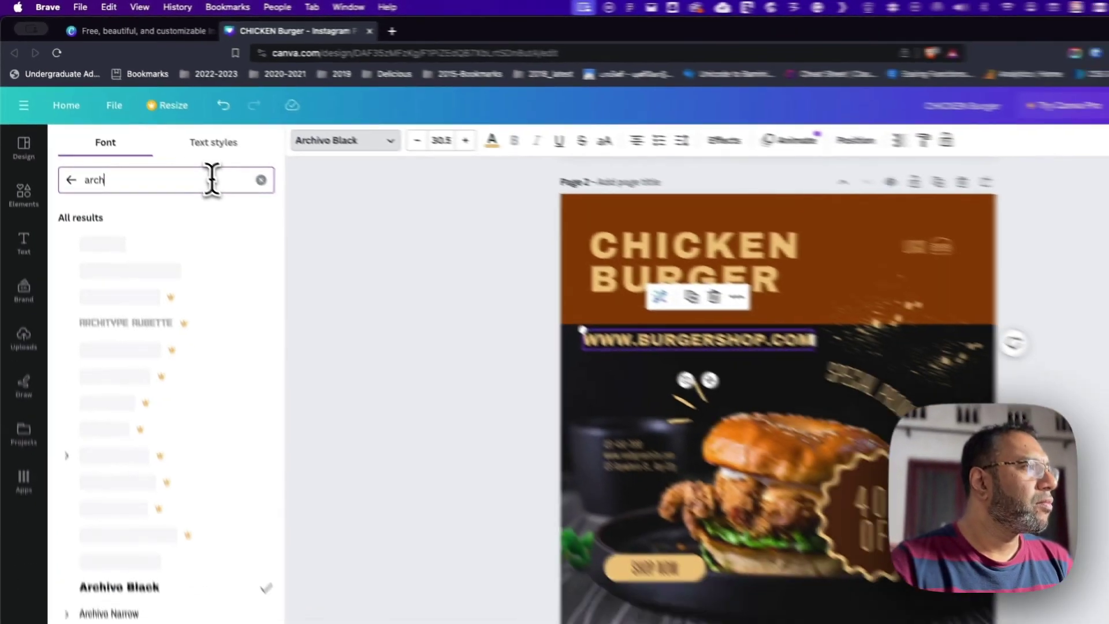
pyautogui.write('i')
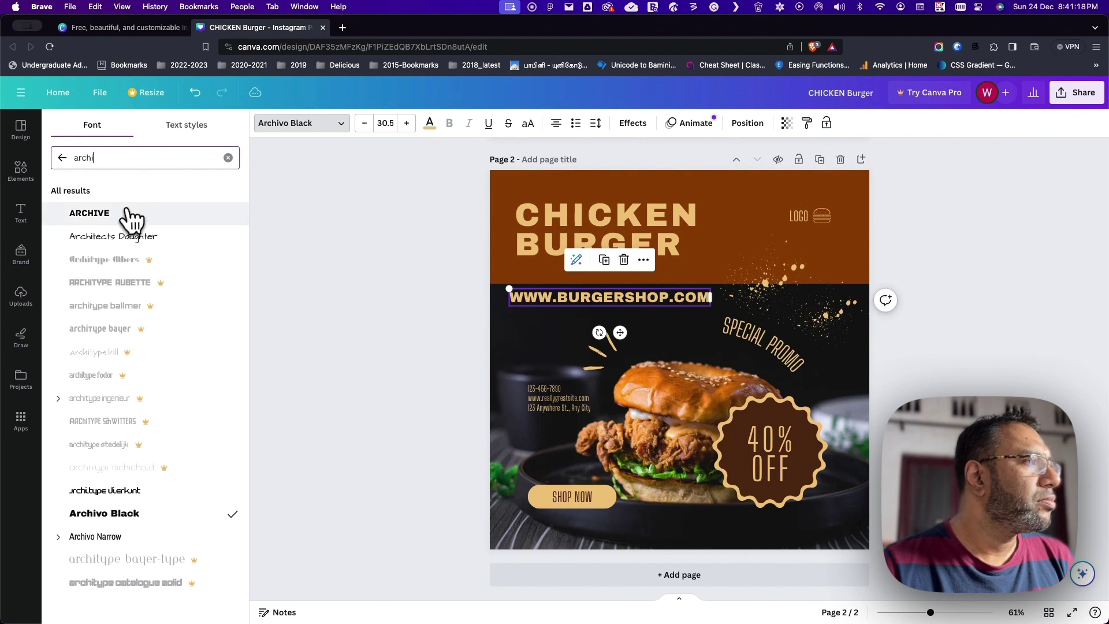
pyautogui.scroll(-5, 139, 223)
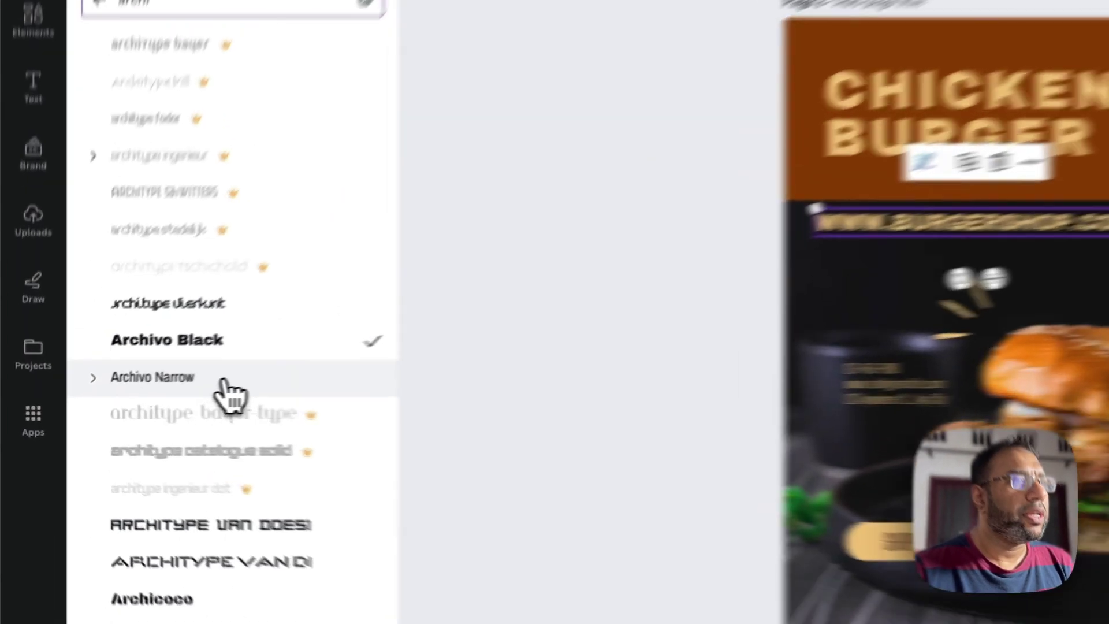
pyautogui.click(142, 396)
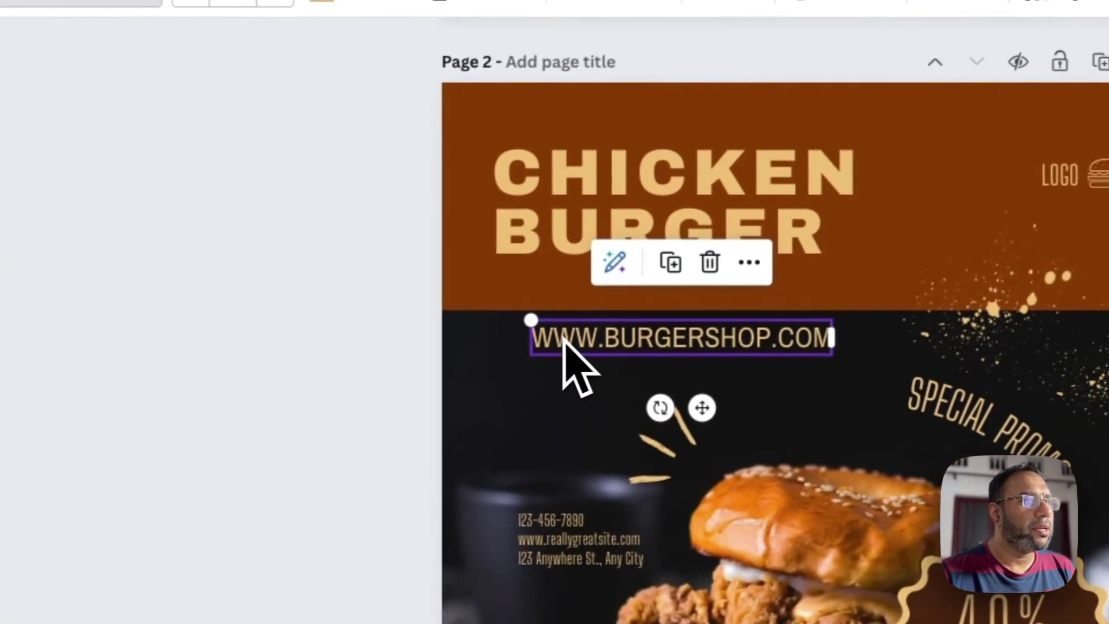
pyautogui.moveTo(567, 343); pyautogui.dragTo(518, 339)
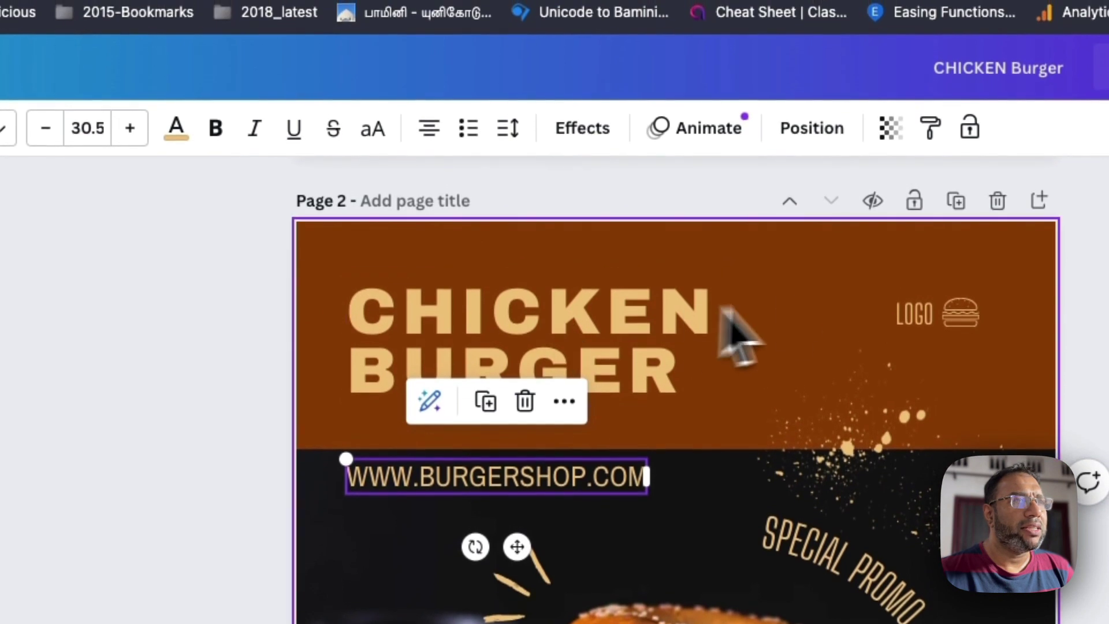
# Change page 2's background to the dark brown #654a21 from the fried chicken burger's photo colours
pyautogui.click(820, 306)
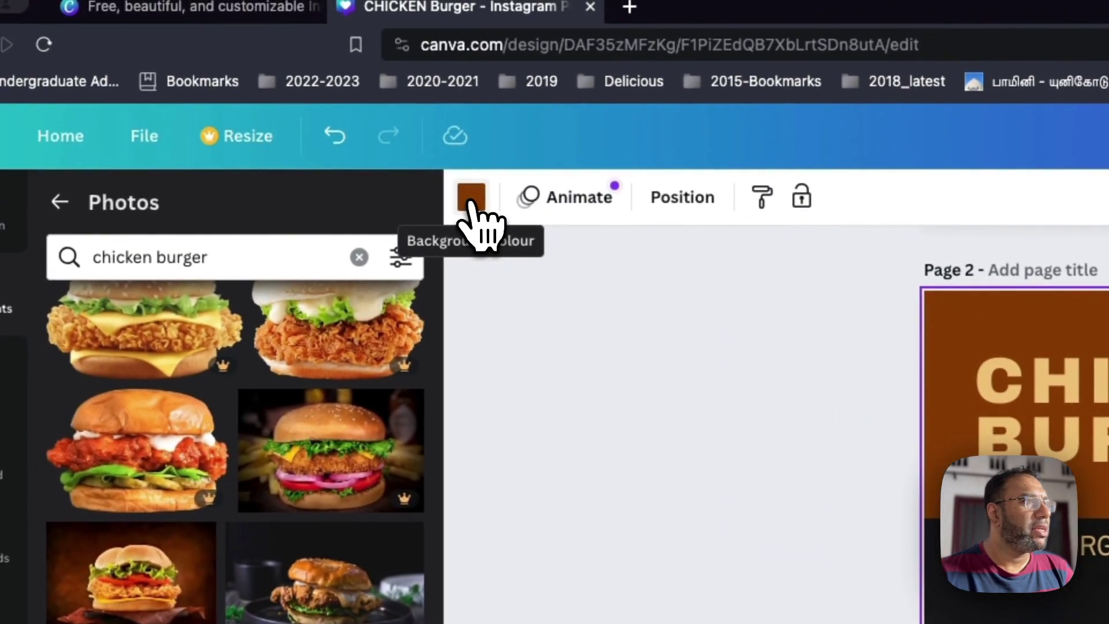
pyautogui.click(471, 199)
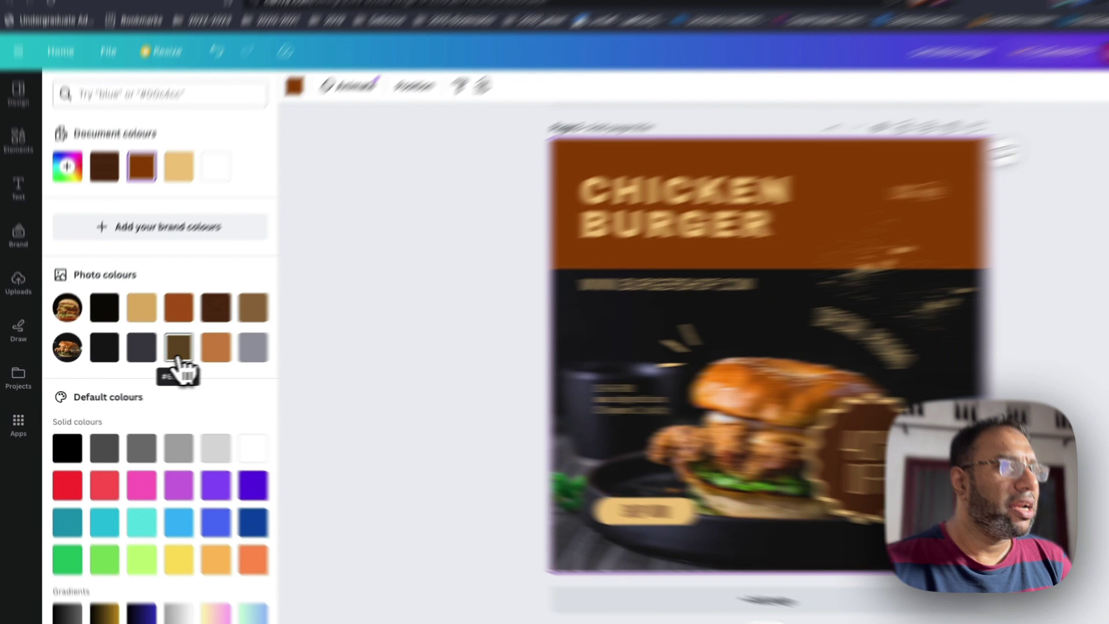
pyautogui.click(161, 353)
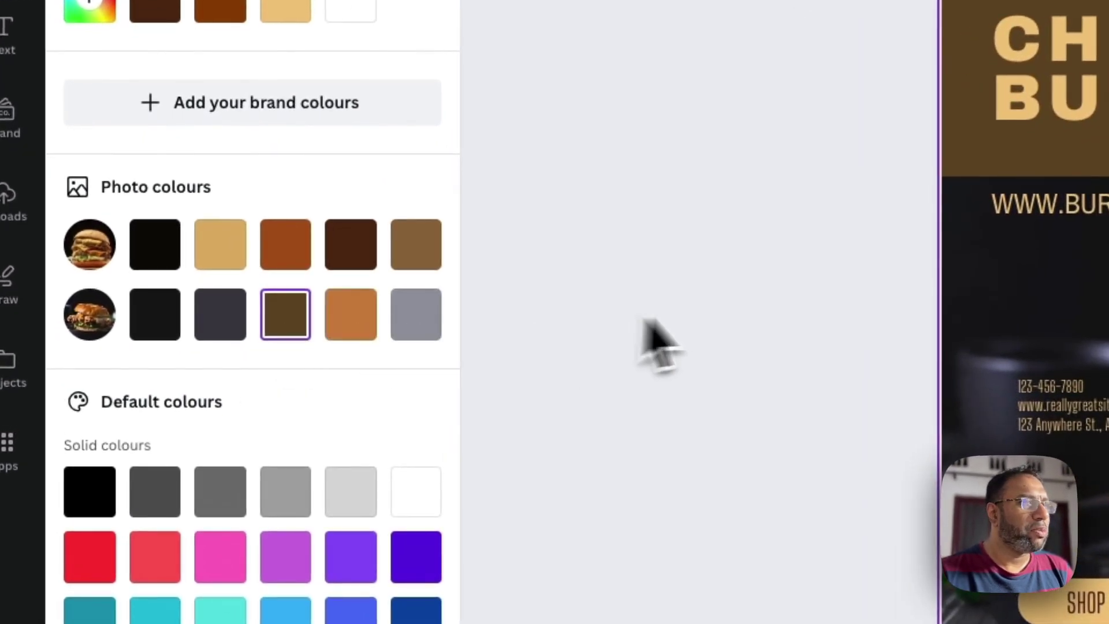
pyautogui.click(725, 304)
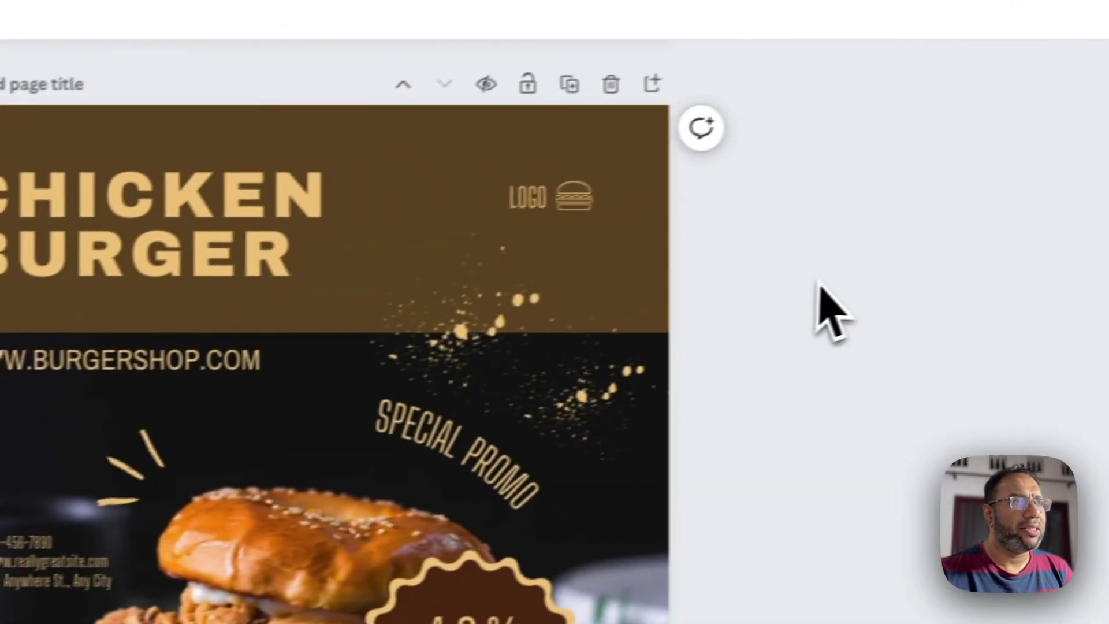
# Fill page 2's 40% OFF badge with the same dark brown #654a21 from the burger's photo colours
pyautogui.scroll(3, 782, 292)
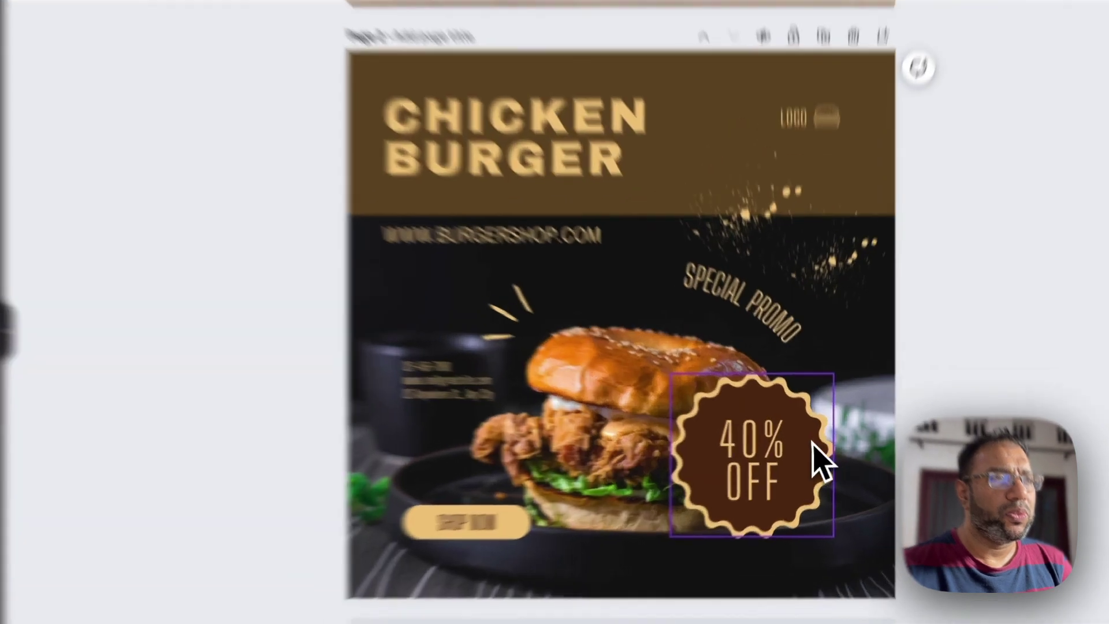
pyautogui.click(816, 454)
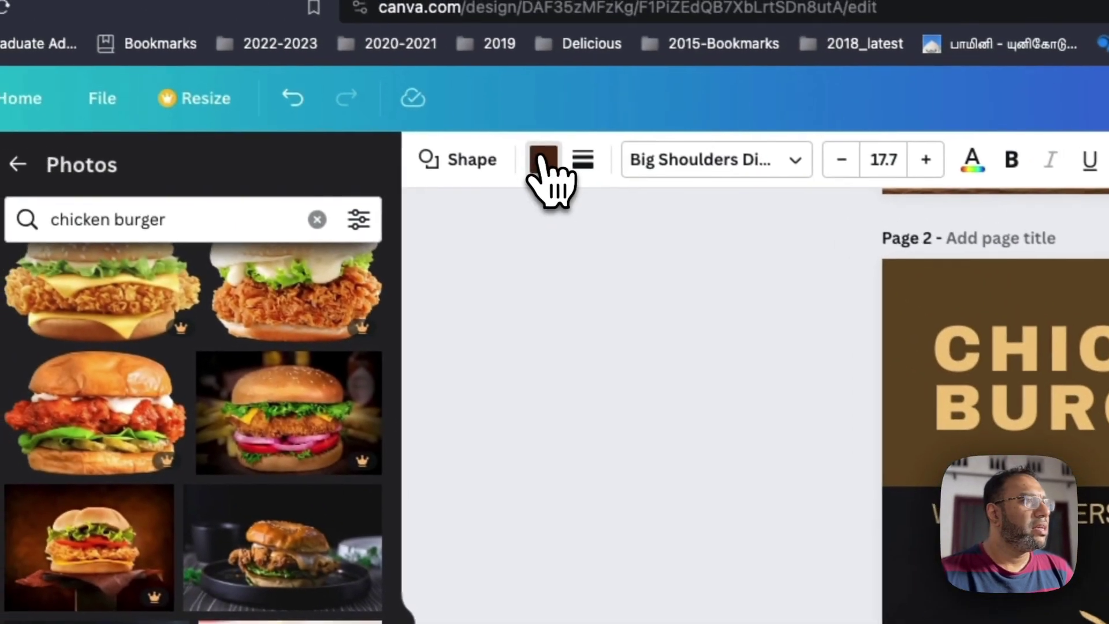
pyautogui.click(506, 141)
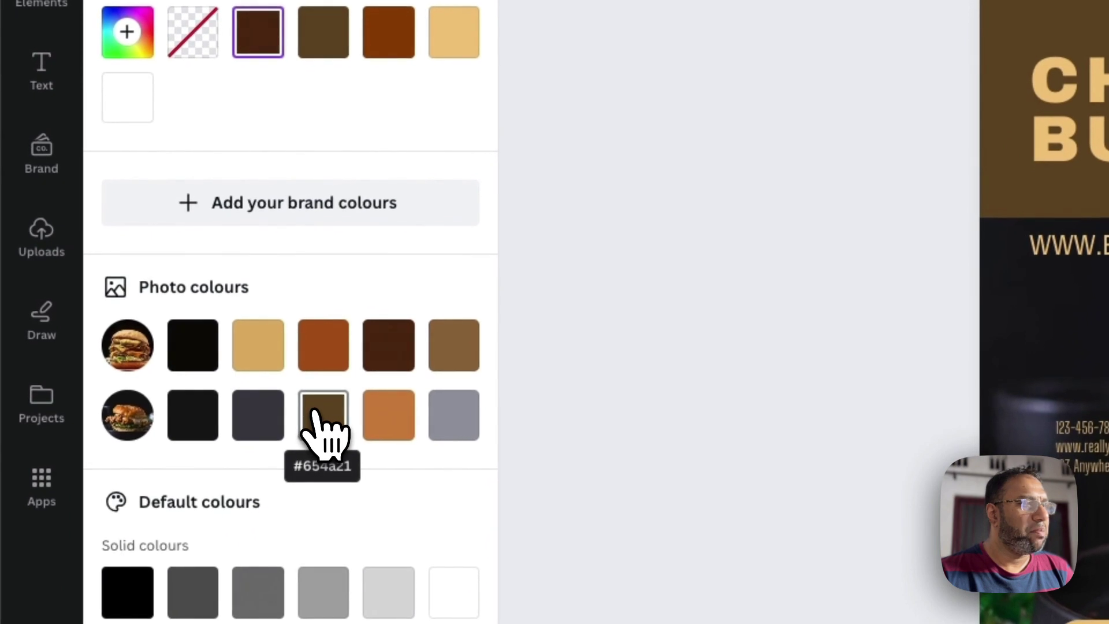
pyautogui.click(324, 419)
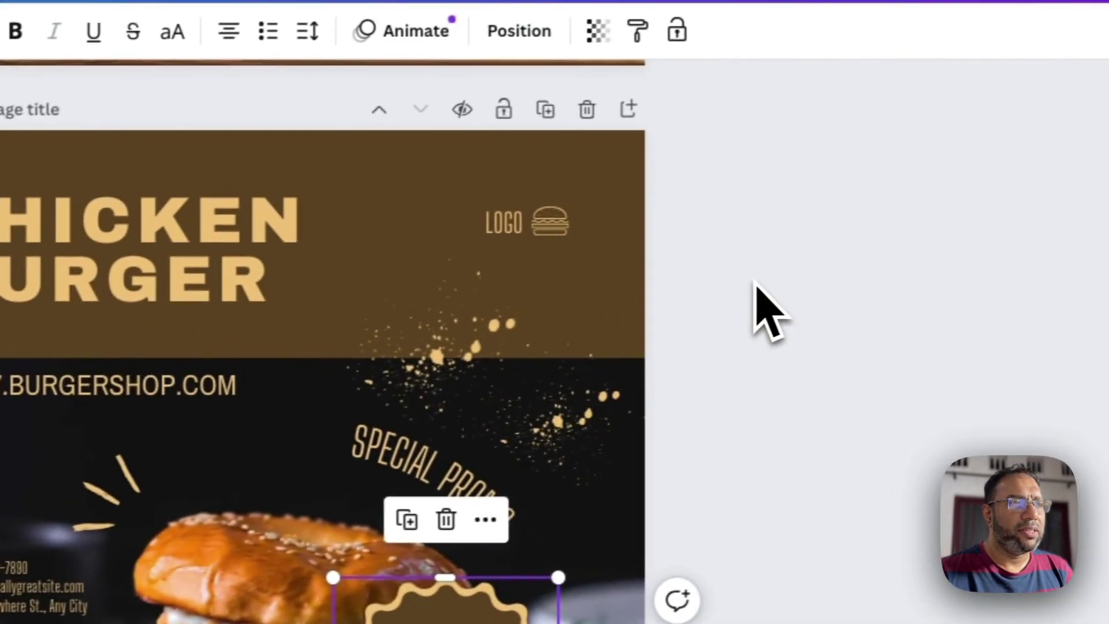
pyautogui.click(746, 298)
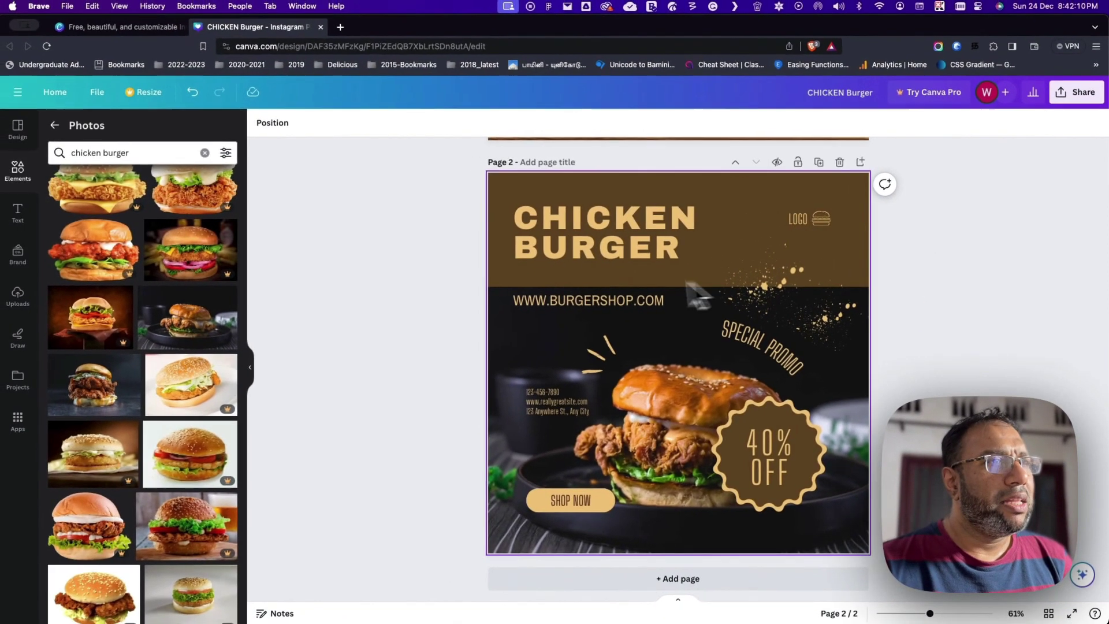
# Try page 2's CHICKEN BURGER heading in the photo's orange #cb833d and in white
pyautogui.click(631, 259)
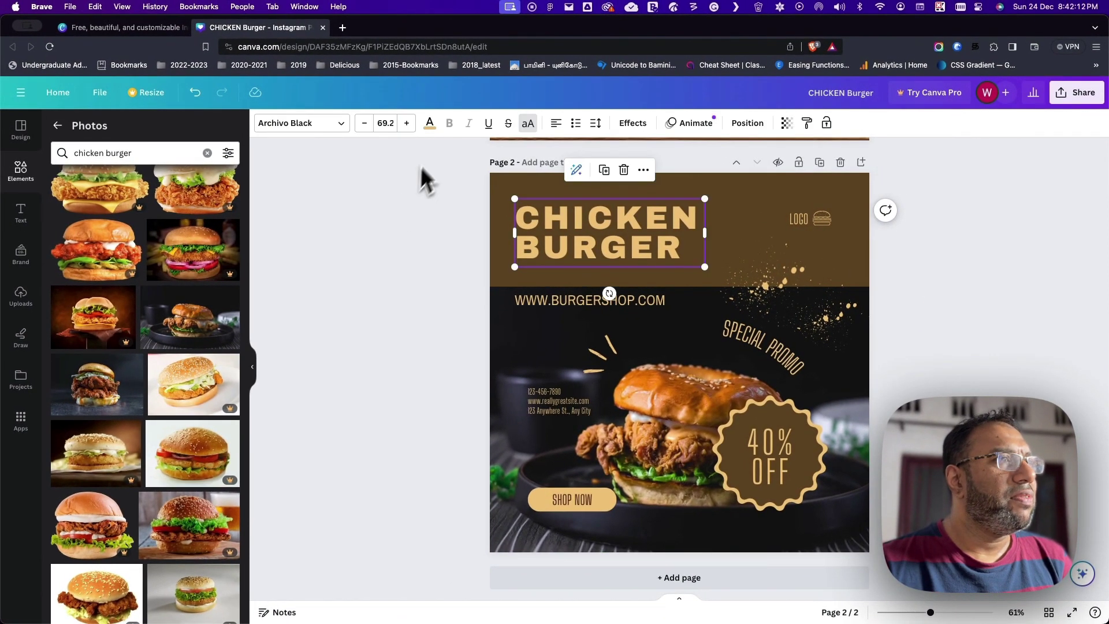
pyautogui.click(429, 123)
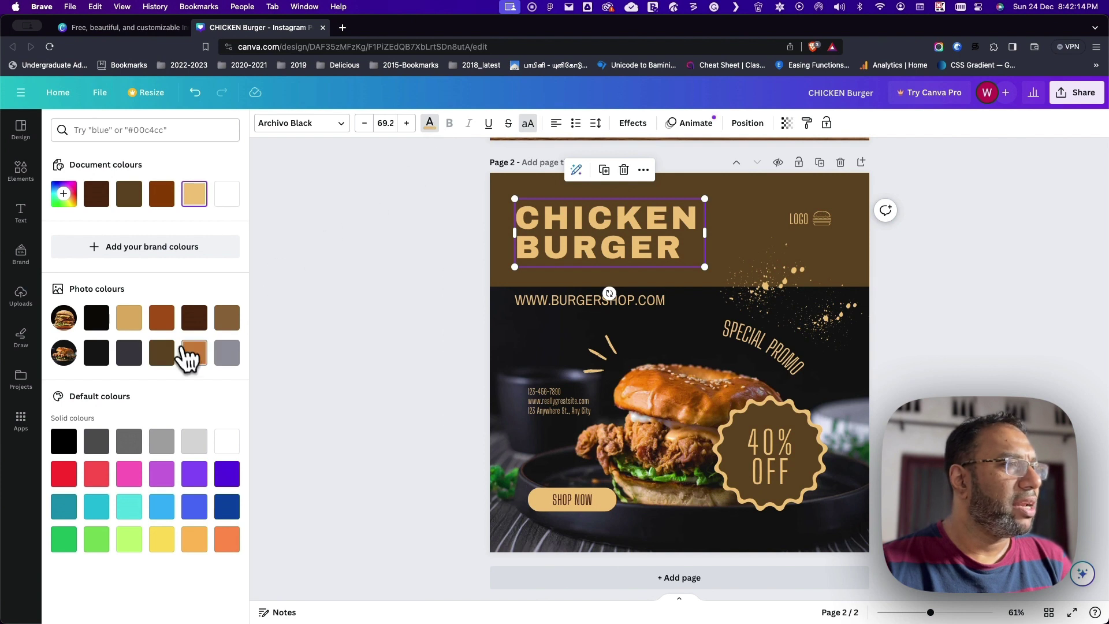
pyautogui.click(195, 355)
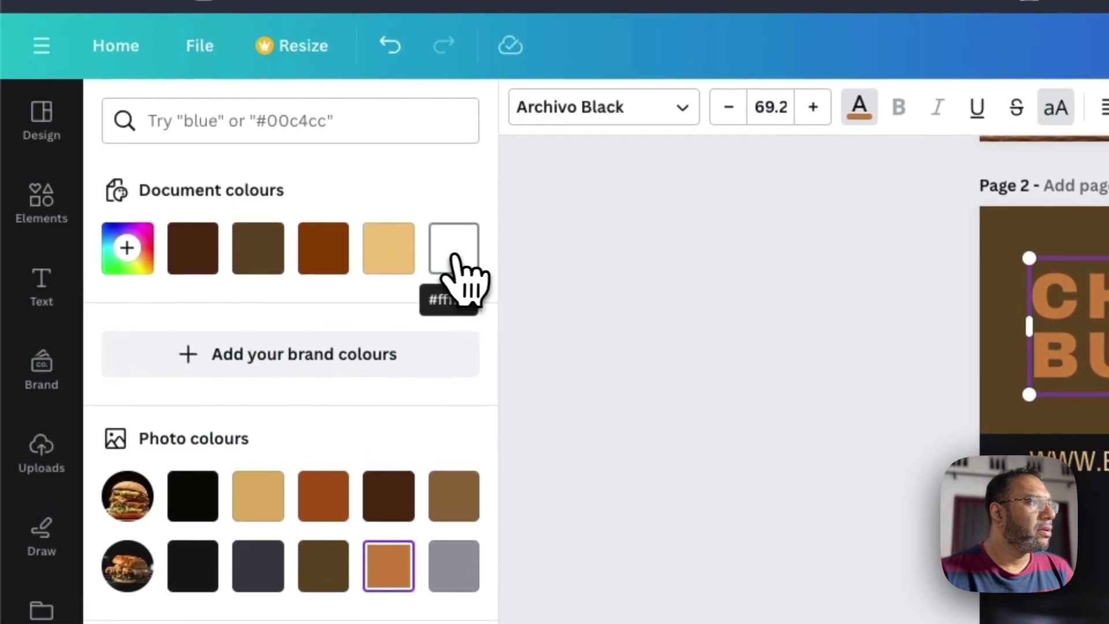
pyautogui.click(453, 266)
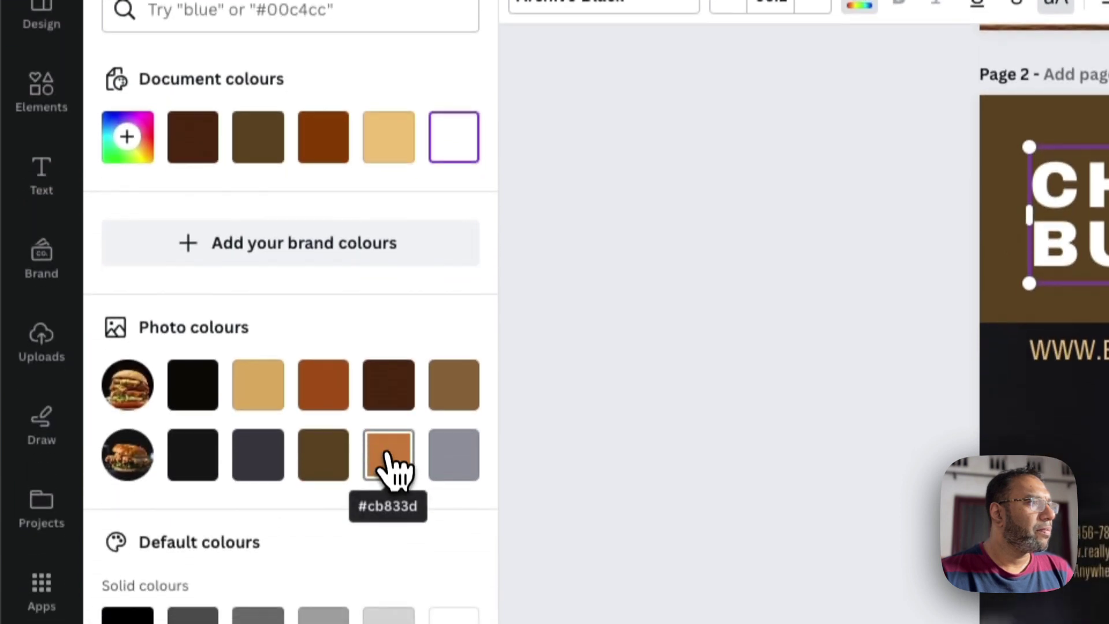
pyautogui.click(388, 566)
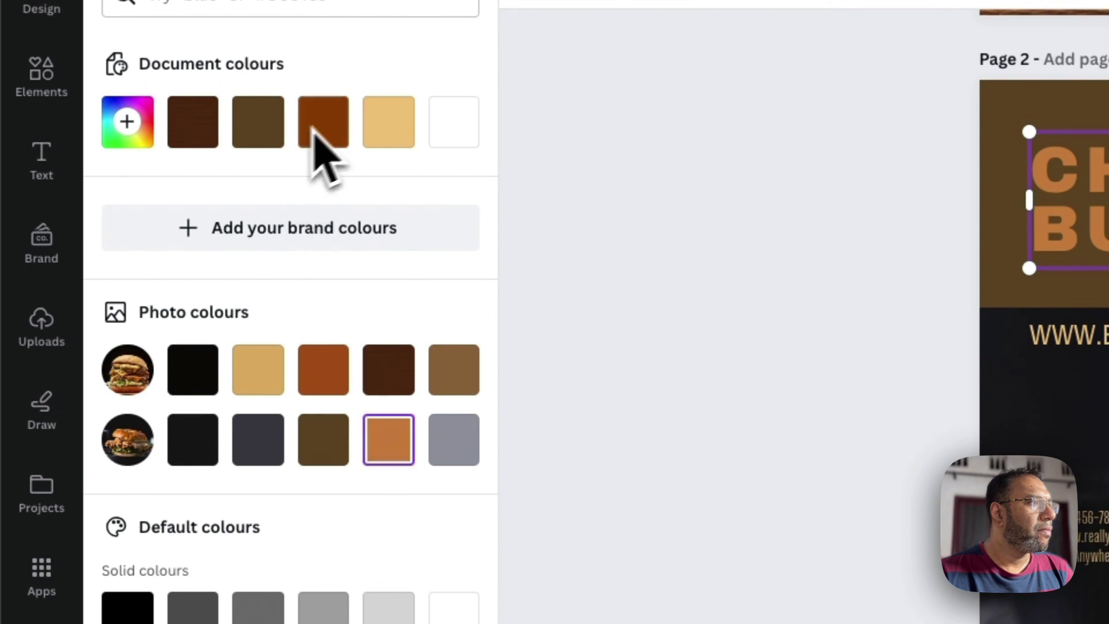
# Give page 2's CHICKEN BURGER heading a custom light golden yellow, #F6CD73
pyautogui.click(140, 127)
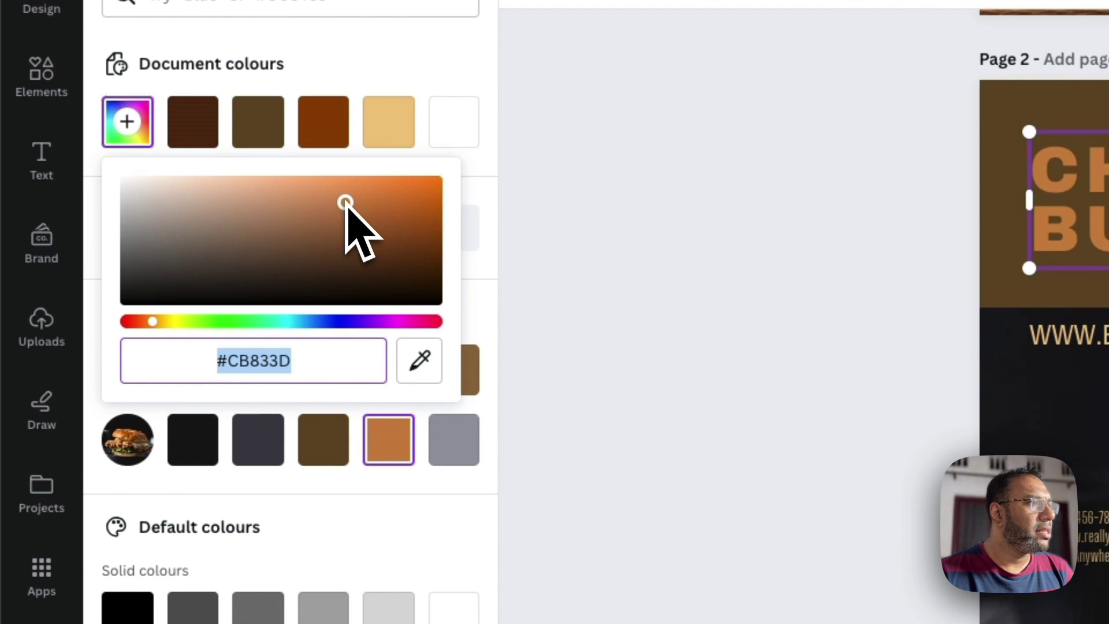
pyautogui.moveTo(158, 325); pyautogui.dragTo(165, 331)
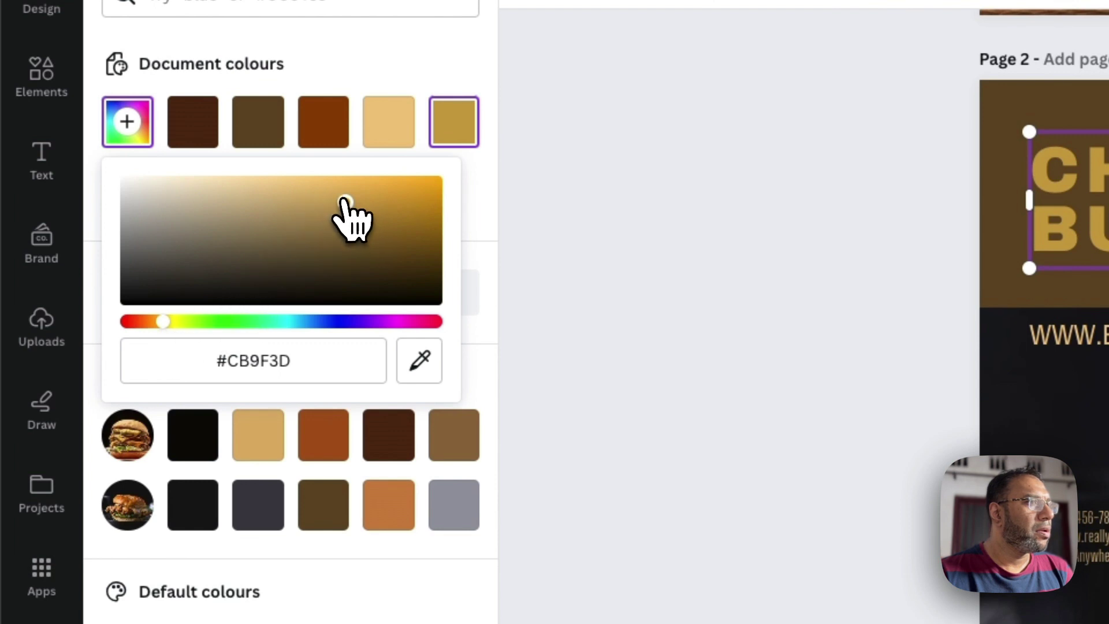
pyautogui.moveTo(345, 201); pyautogui.dragTo(339, 184)
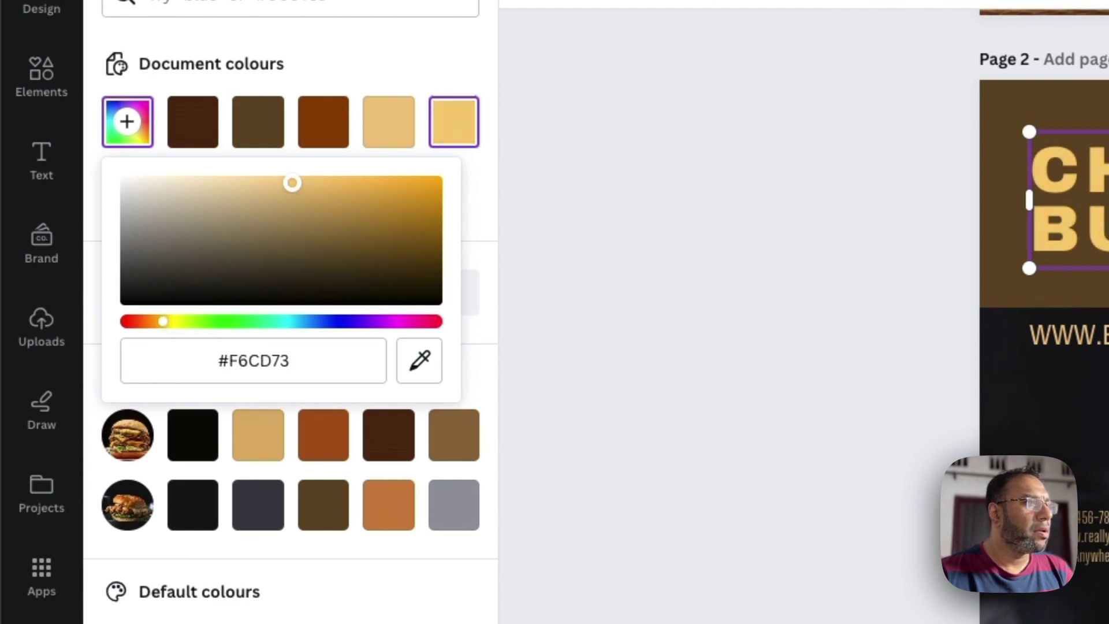
pyautogui.click(647, 254)
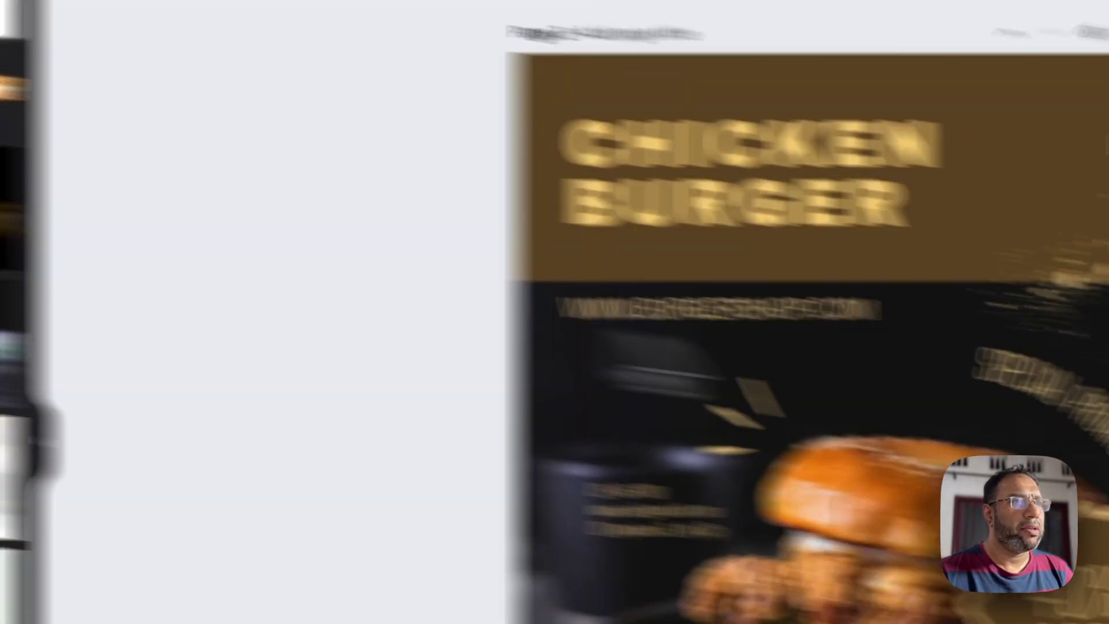
# Compare the original post on page 1 with the recoloured version on page 2, checking its heading
pyautogui.scroll(-3, 867, 322)
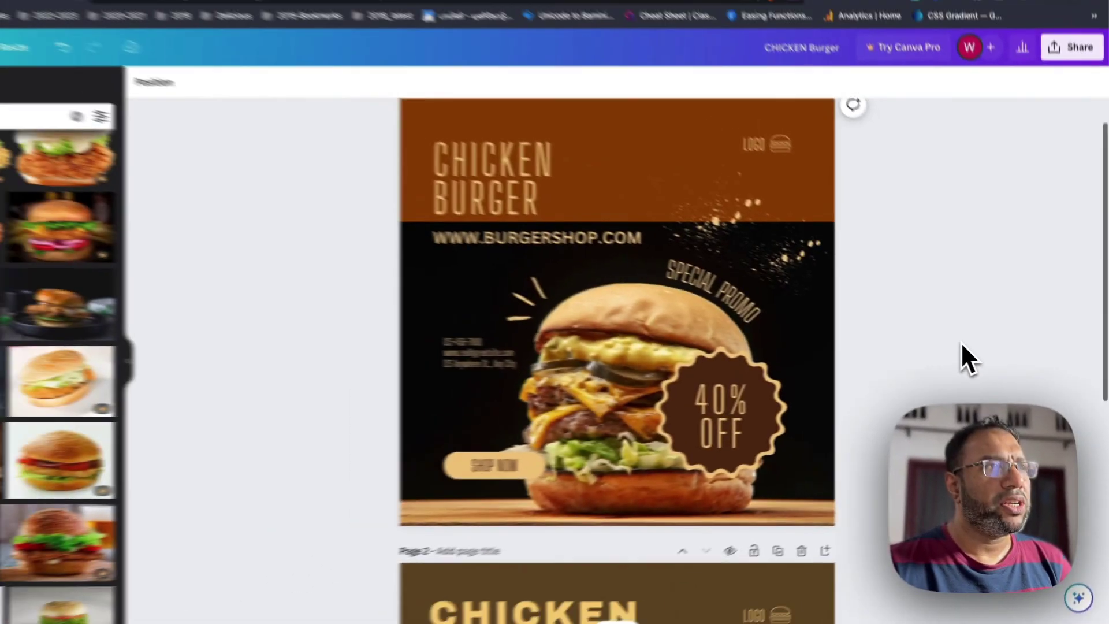
pyautogui.scroll(-5, 964, 346)
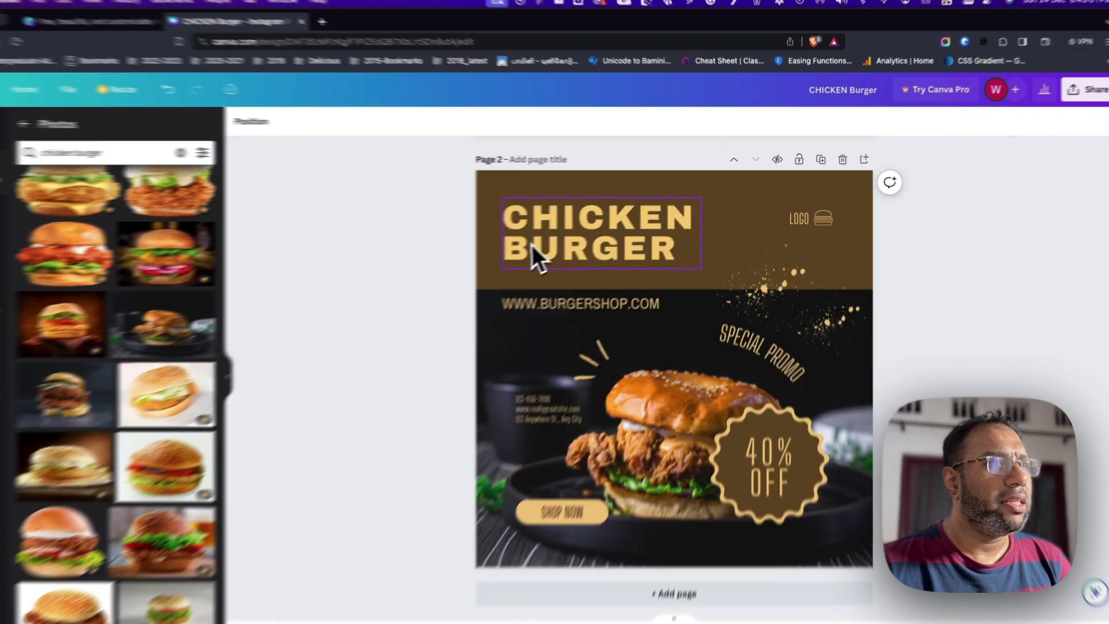
pyautogui.click(540, 244)
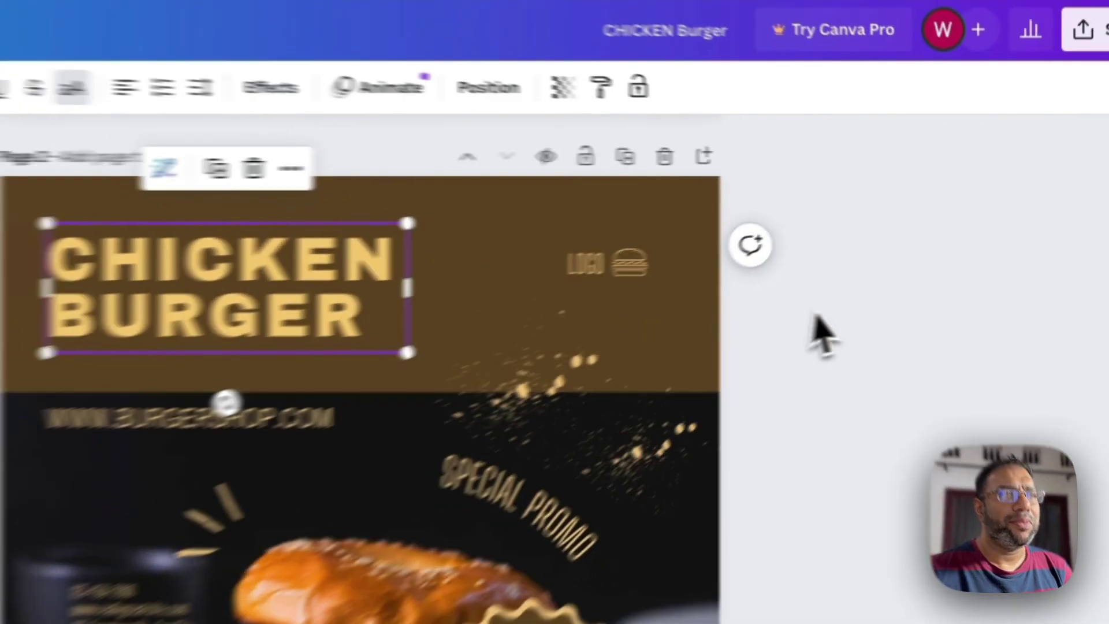
pyautogui.click(1084, 326)
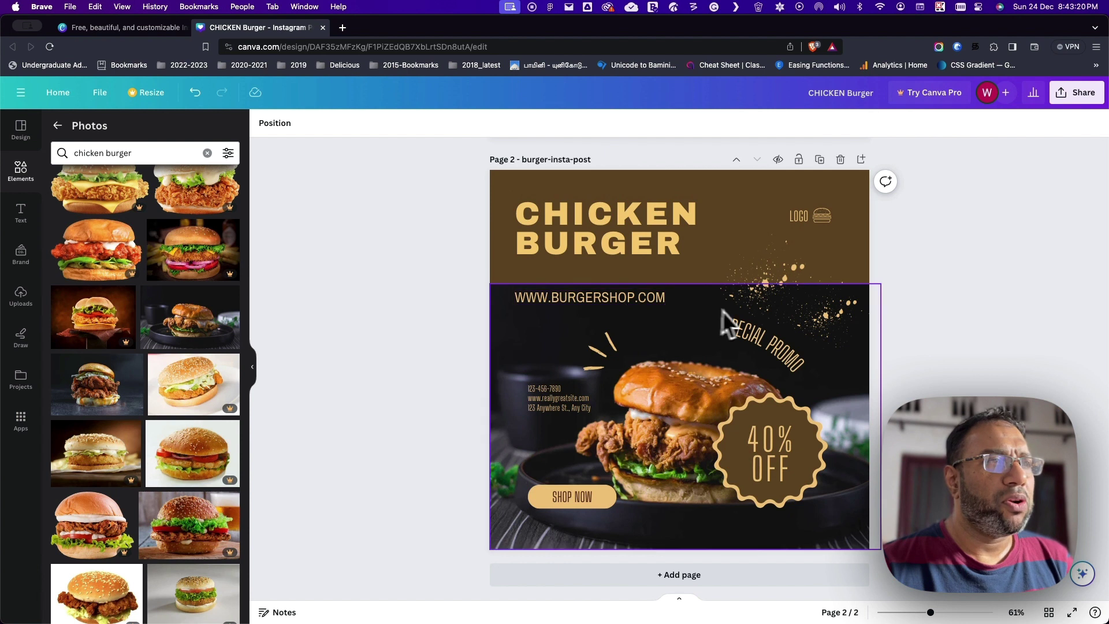
# Nudge page 2's curved SPECIAL PROMO text slightly towards the 40% OFF badge
pyautogui.click(788, 372)
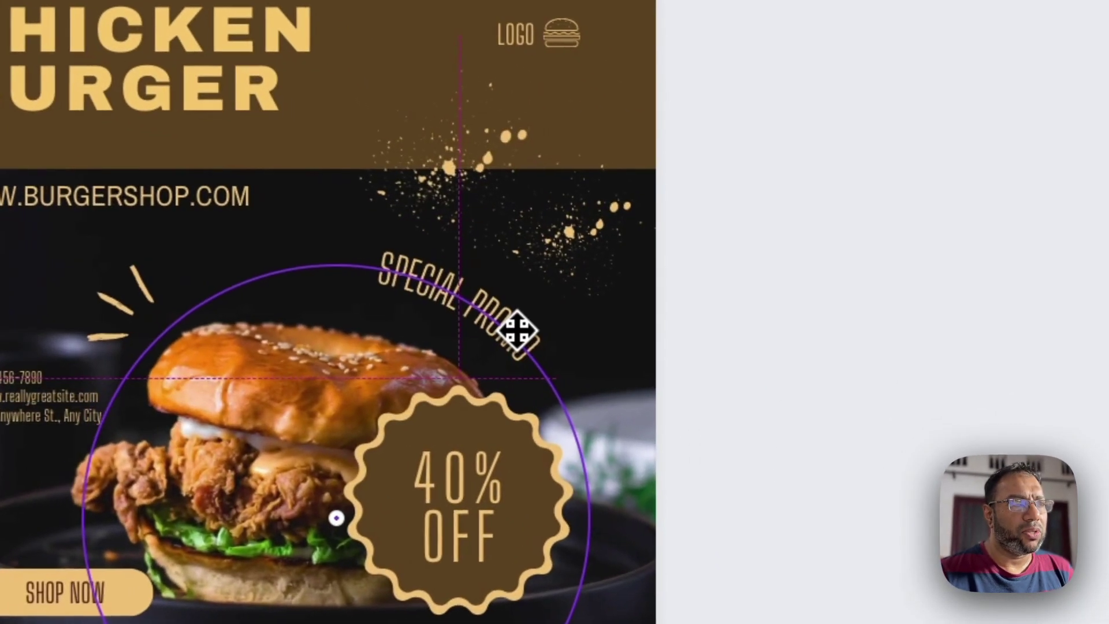
pyautogui.moveTo(803, 364); pyautogui.dragTo(800, 364)
pyautogui.moveTo(514, 331); pyautogui.dragTo(514, 331)
pyautogui.click(824, 199)
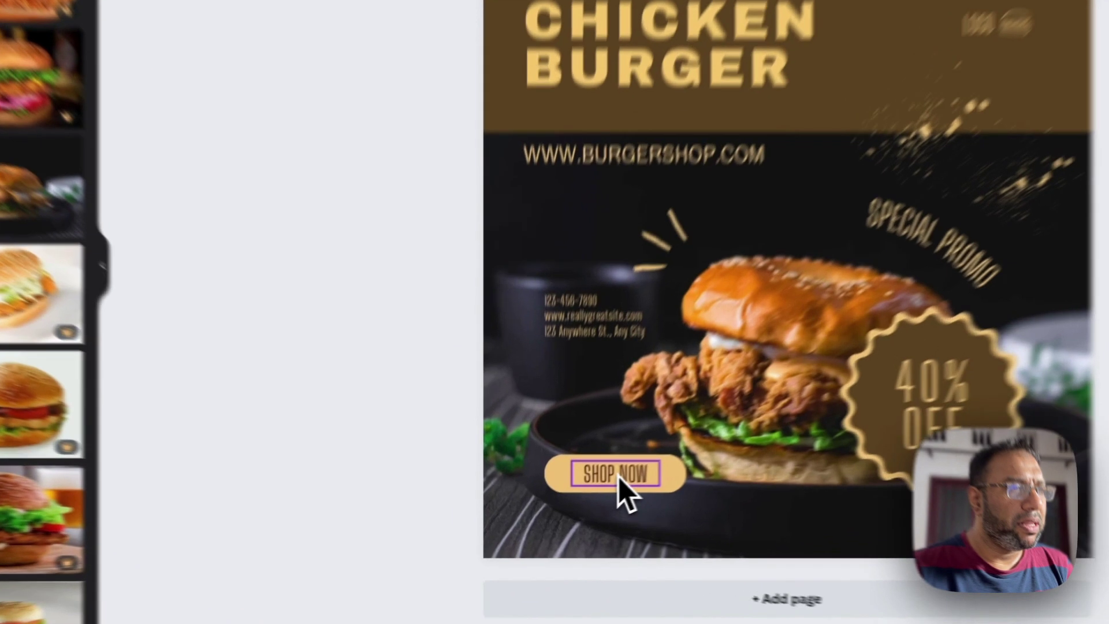
# Set page 2's SHOP NOW label in a smaller Archivo Narrow and centre it on its rounded button
pyautogui.click(575, 499)
pyautogui.click(616, 91)
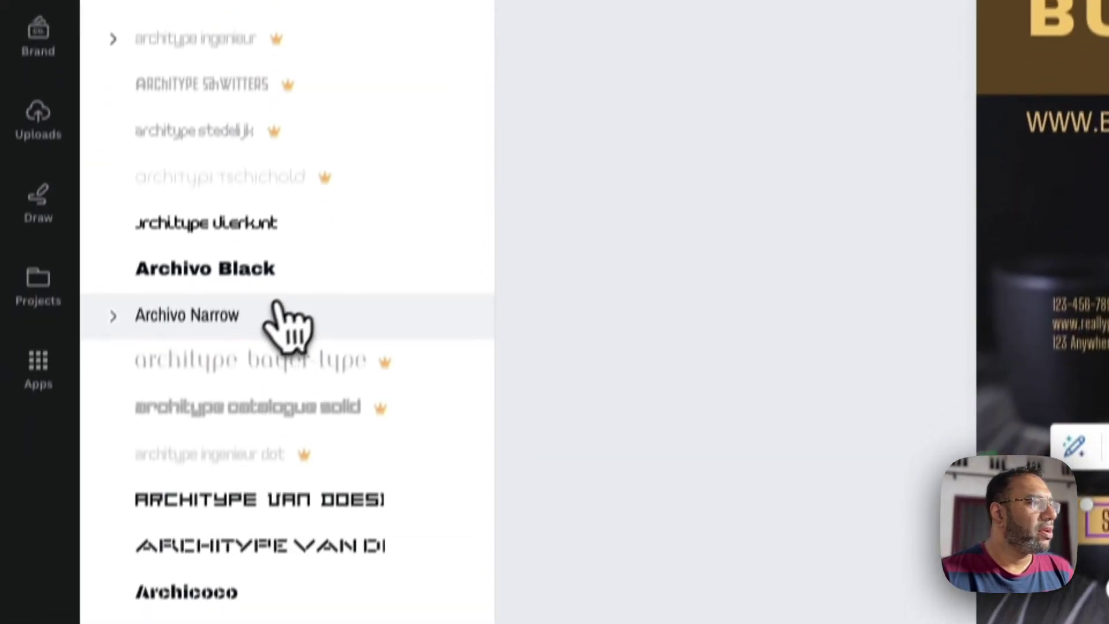
pyautogui.click(269, 315)
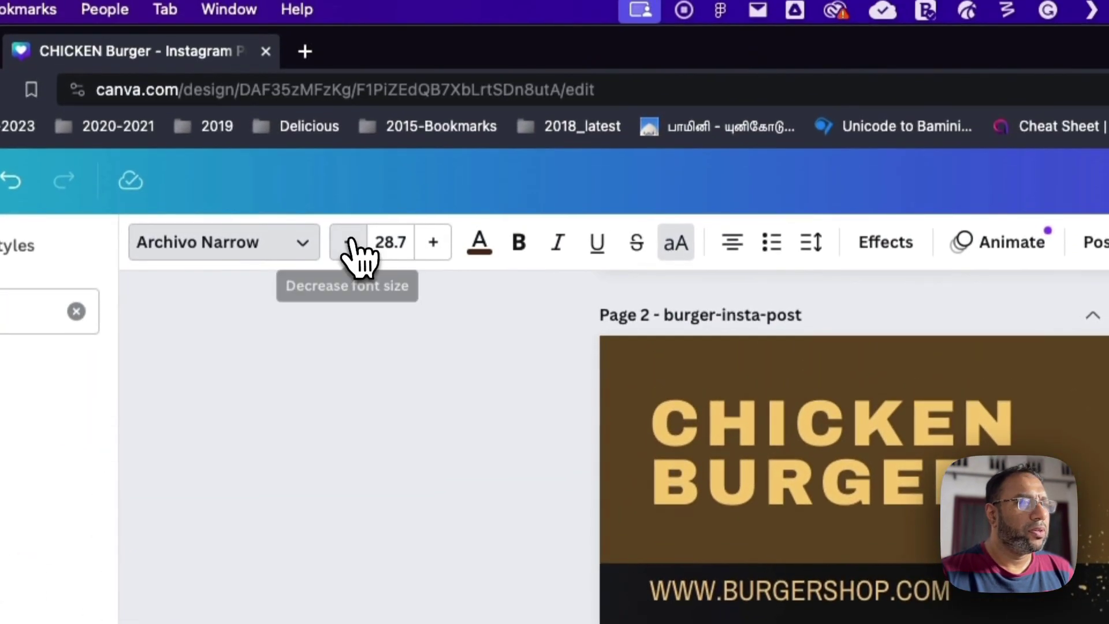
pyautogui.click(349, 246)
pyautogui.click(349, 248)
pyautogui.click(350, 248)
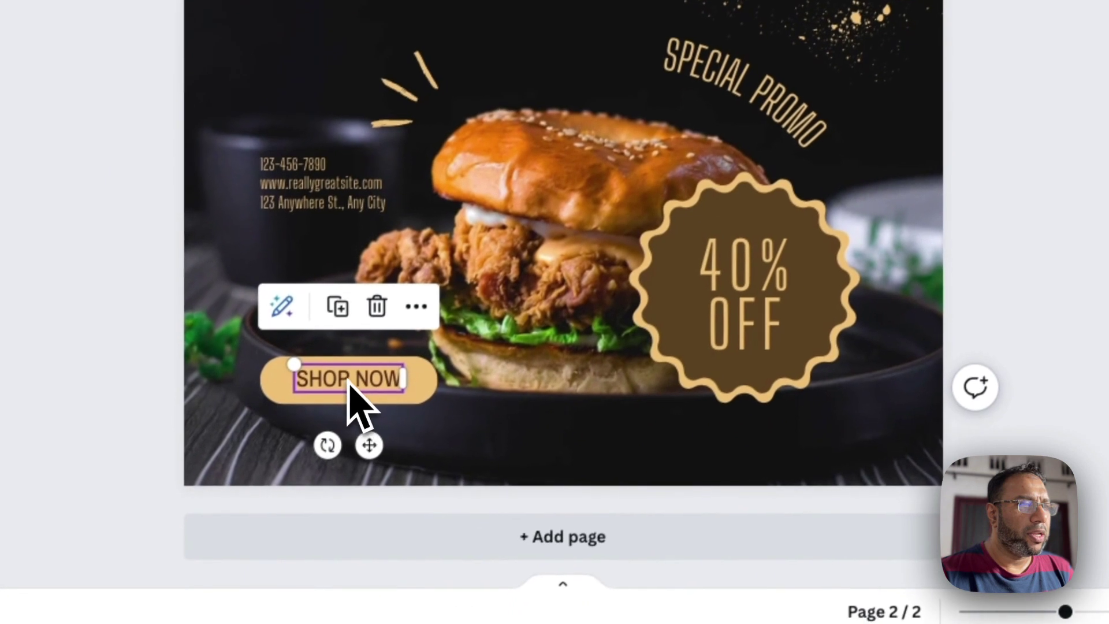
pyautogui.moveTo(349, 381); pyautogui.dragTo(351, 379)
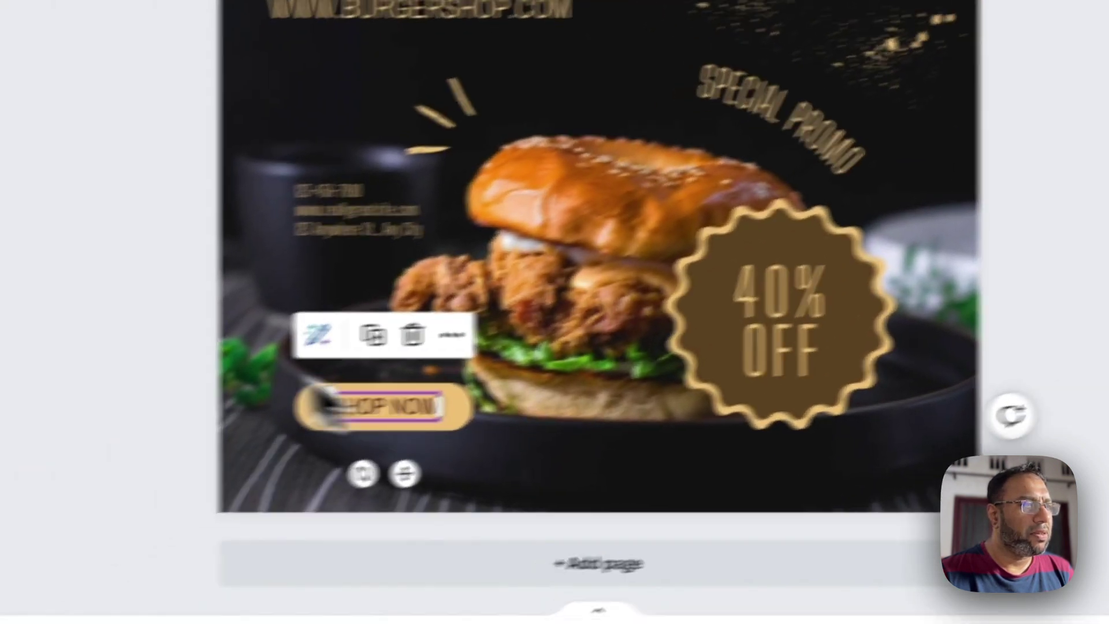
pyautogui.click(123, 330)
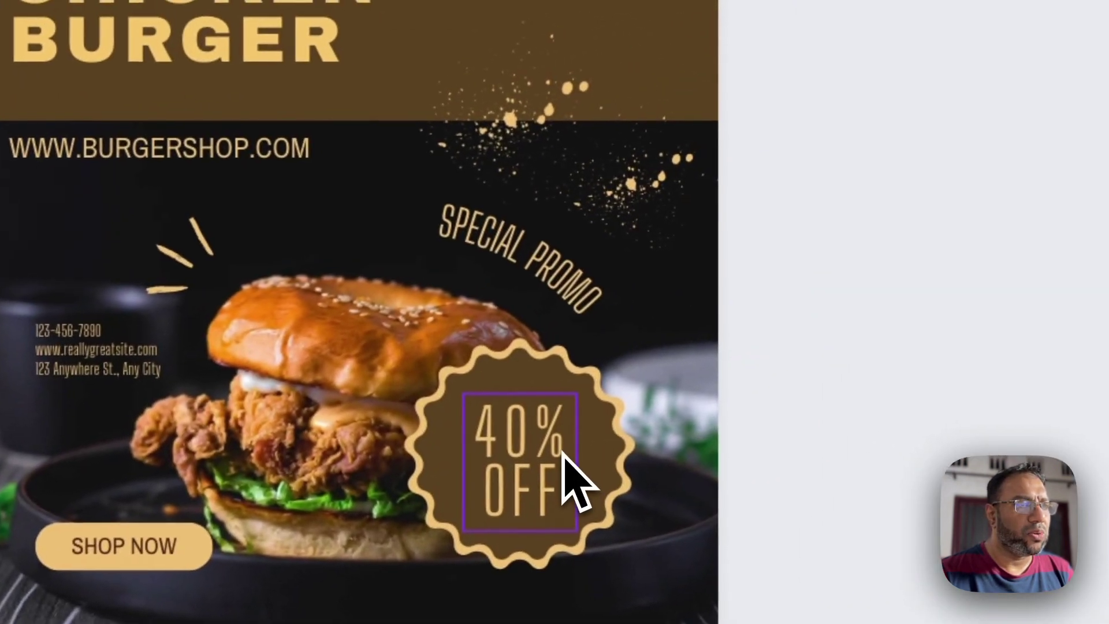
# Fine-tune the position of page 2's curved SPECIAL PROMO text above the badge and check the post against page 1
pyautogui.moveTo(511, 277); pyautogui.dragTo(502, 263)
pyautogui.click(809, 260)
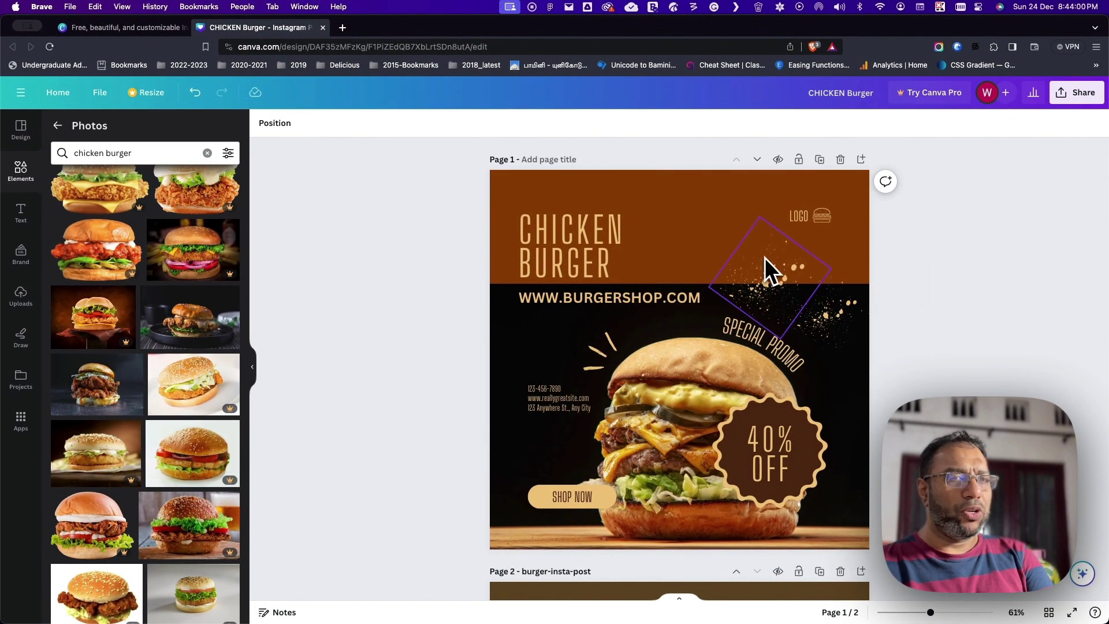
pyautogui.scroll(-7, 772, 259)
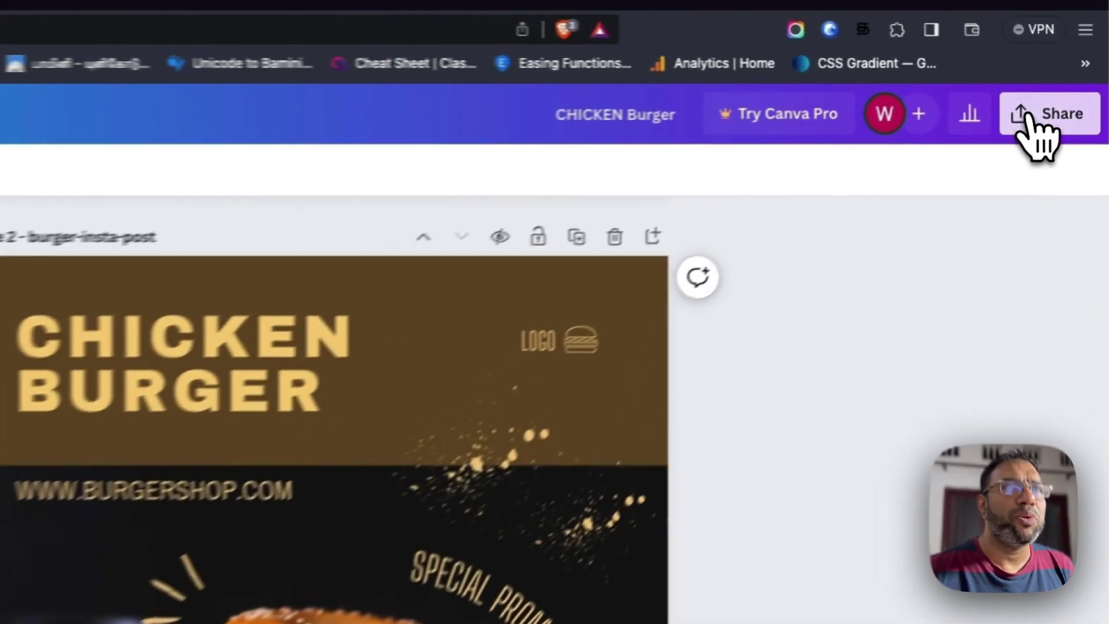
# Open the design's download settings and set the file type to JPG
pyautogui.click(1072, 97)
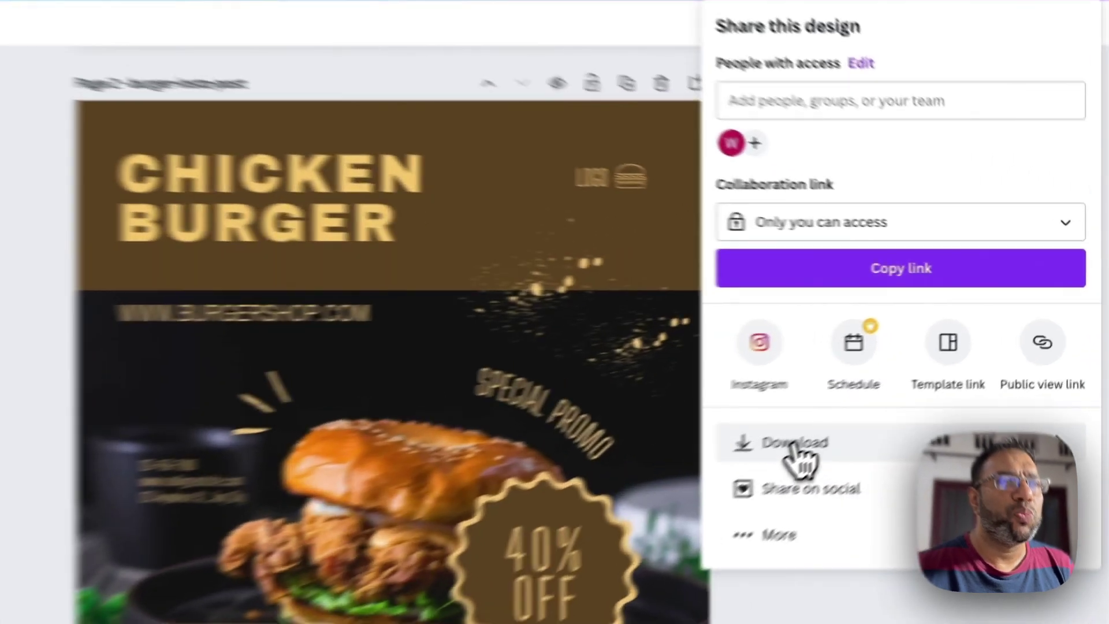
pyautogui.click(794, 444)
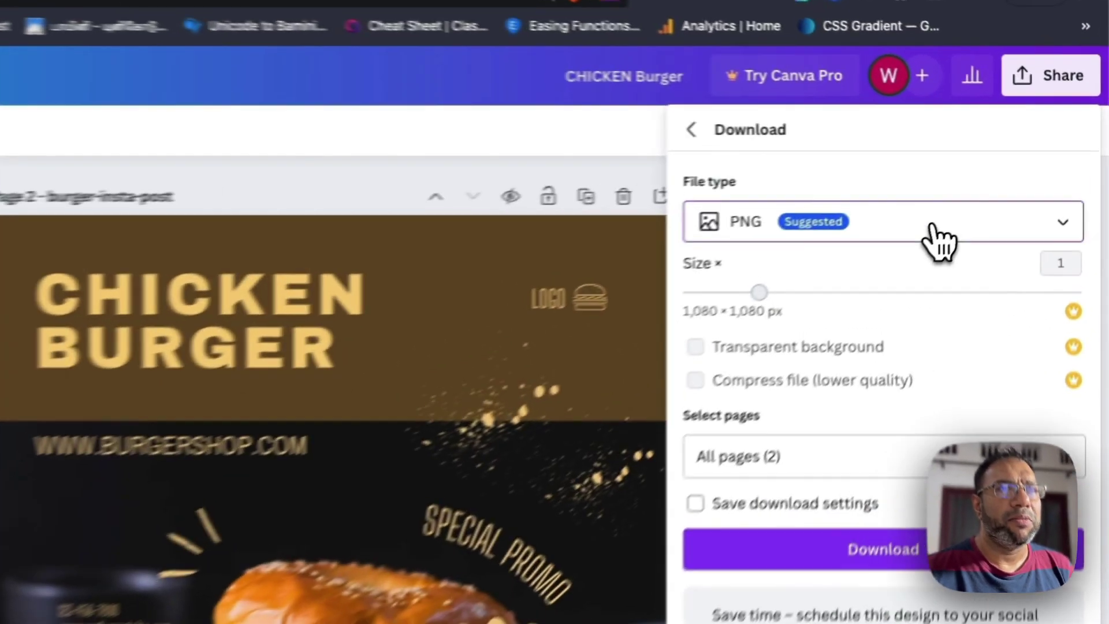
pyautogui.click(1010, 175)
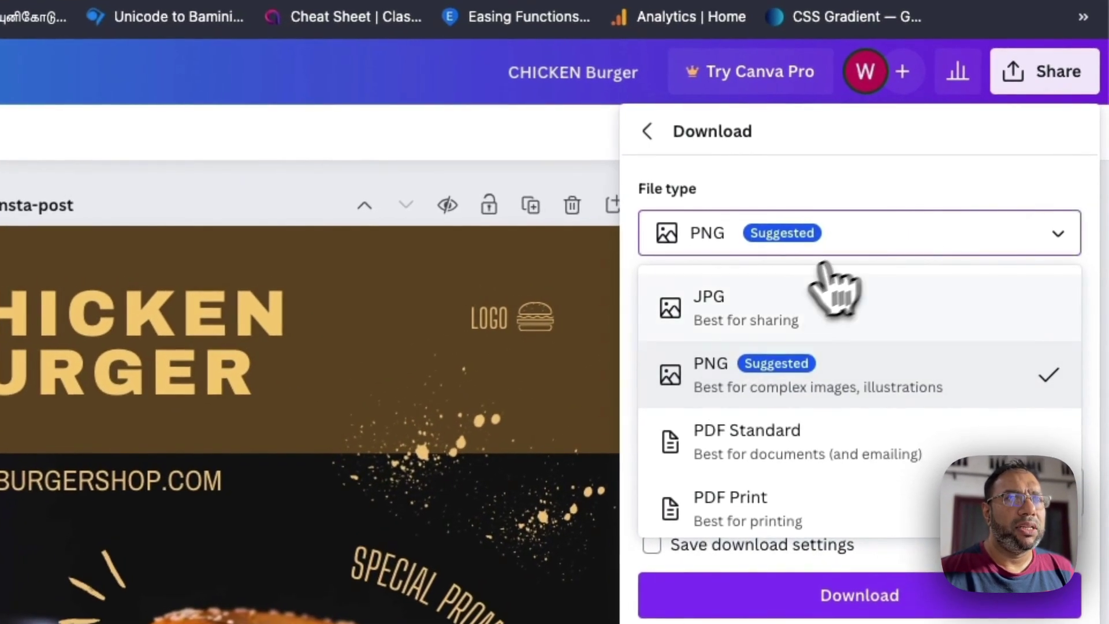
pyautogui.click(744, 304)
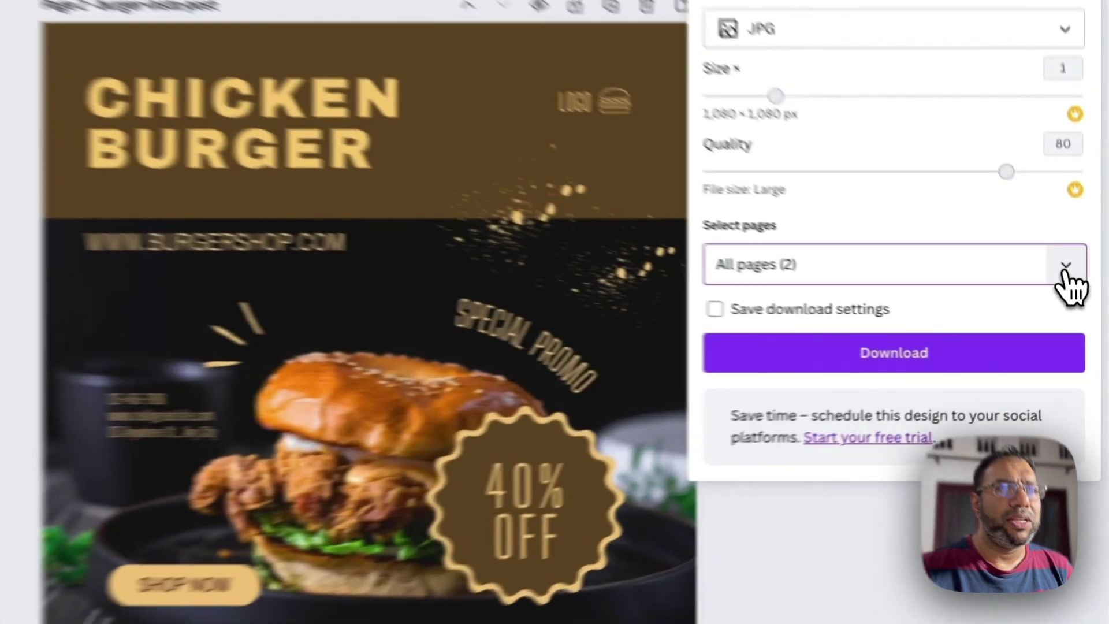
# Exclude page 1 from the export and download only page 2, burger-insta-post
pyautogui.click(1067, 319)
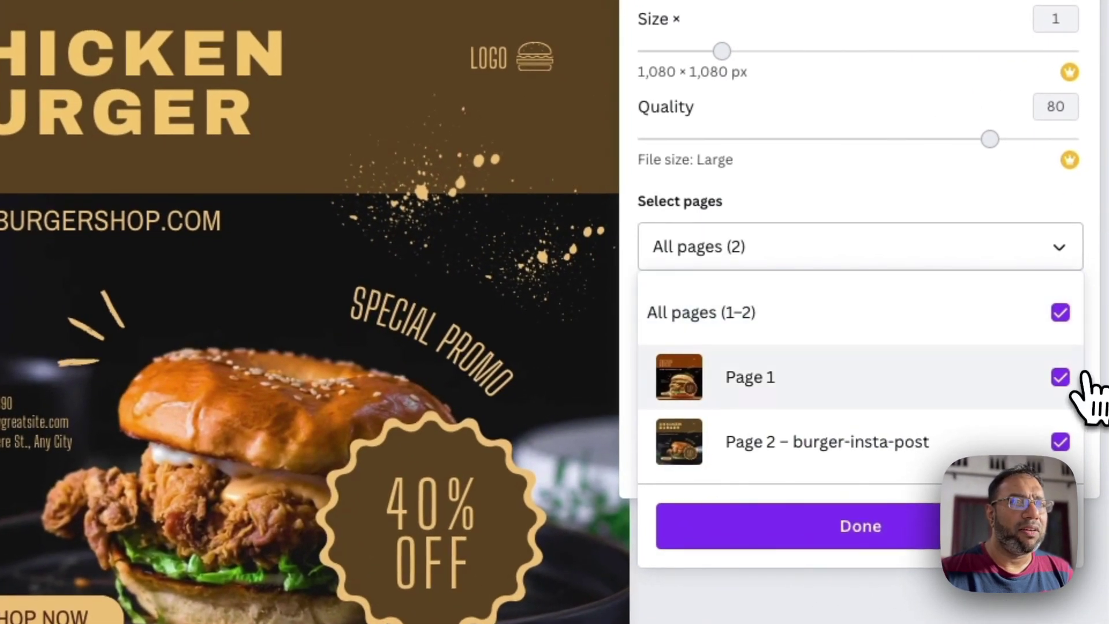
pyautogui.click(1061, 376)
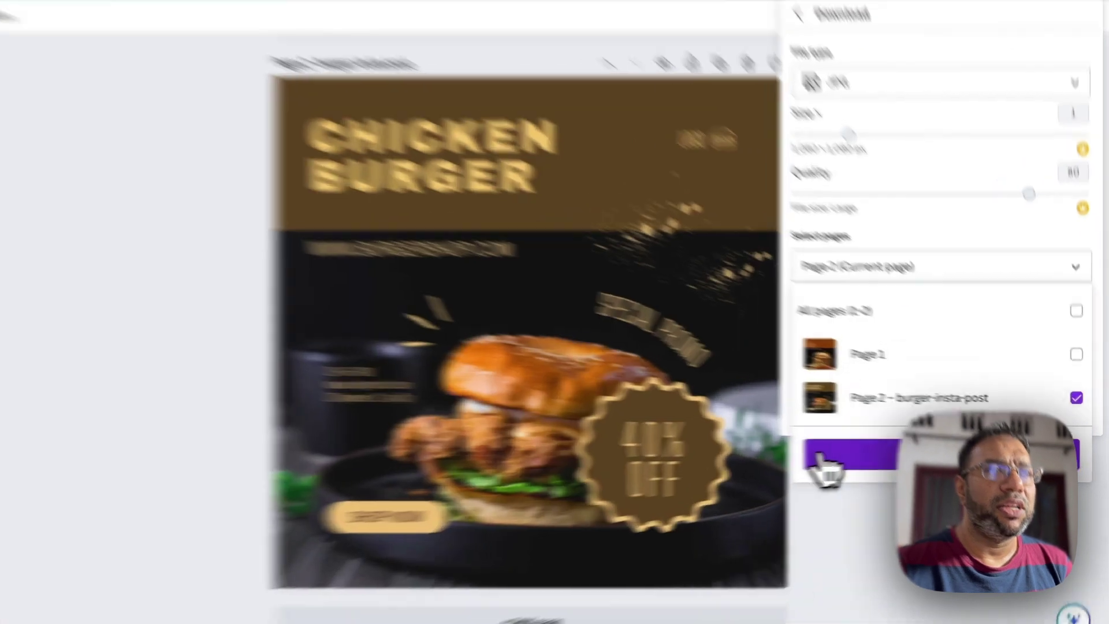
pyautogui.click(826, 456)
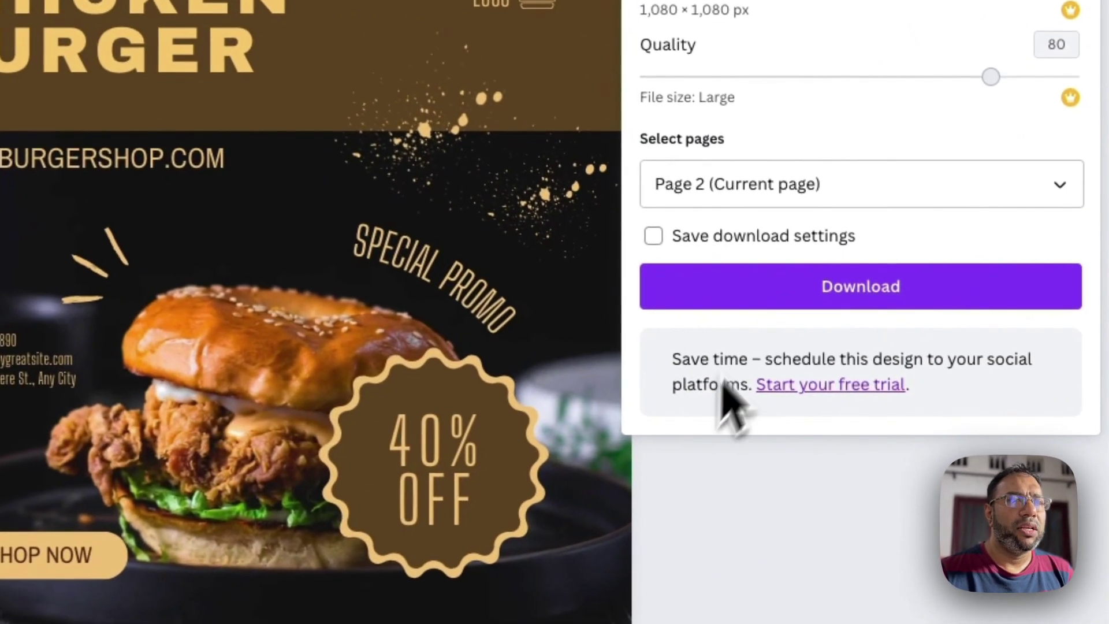
pyautogui.click(761, 304)
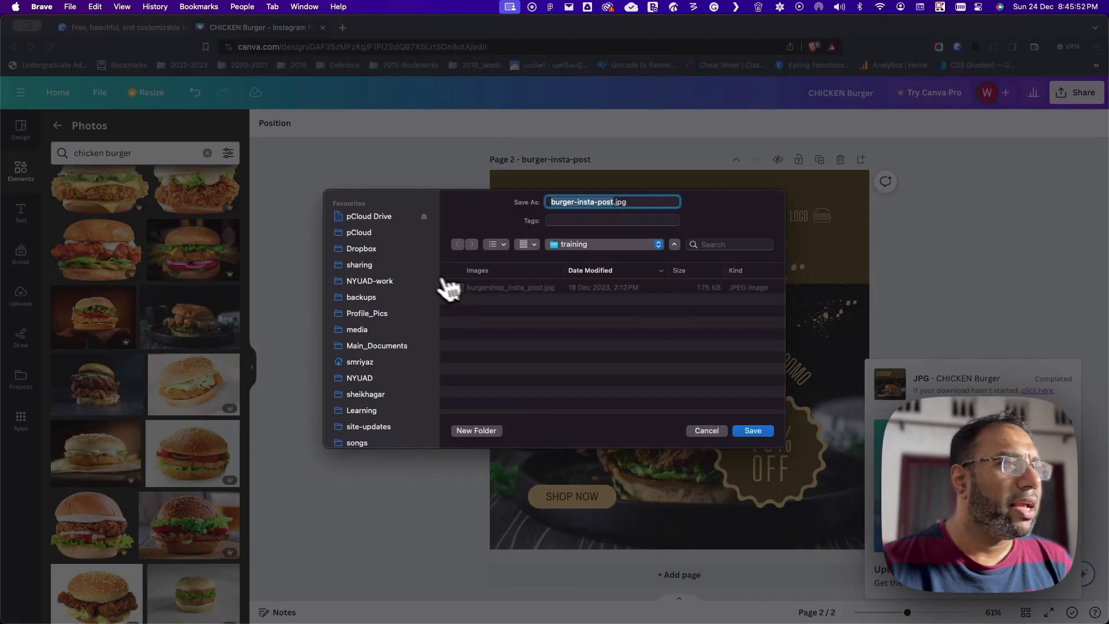
# Save the download as burger-insta-post.jpg in the training folder inside Canva_Works
pyautogui.scroll(-1, 425, 377)
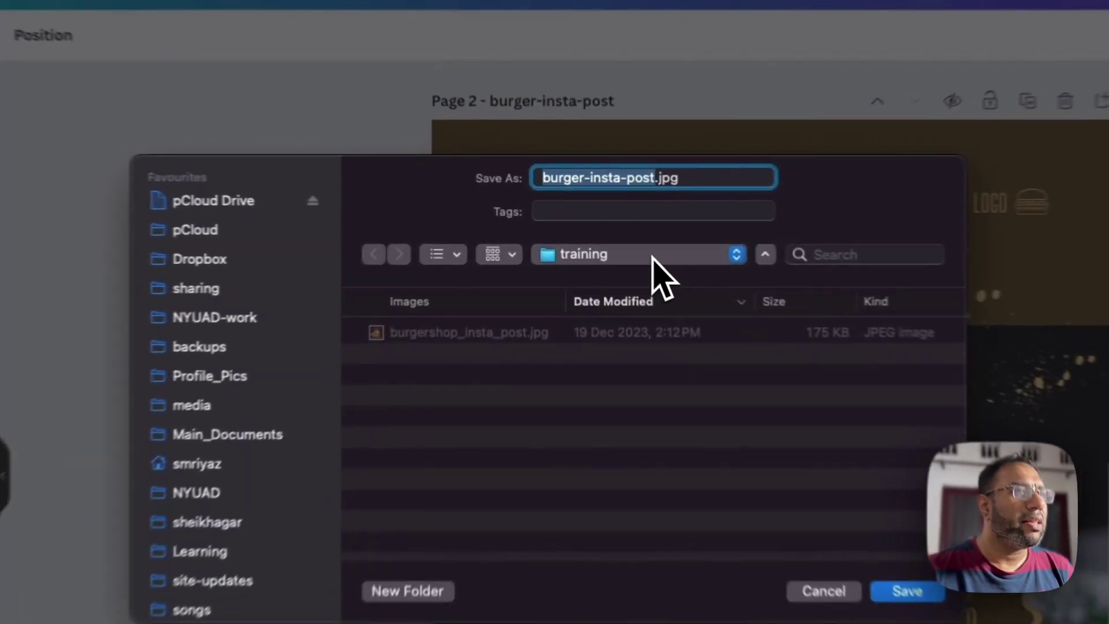
pyautogui.click(612, 244)
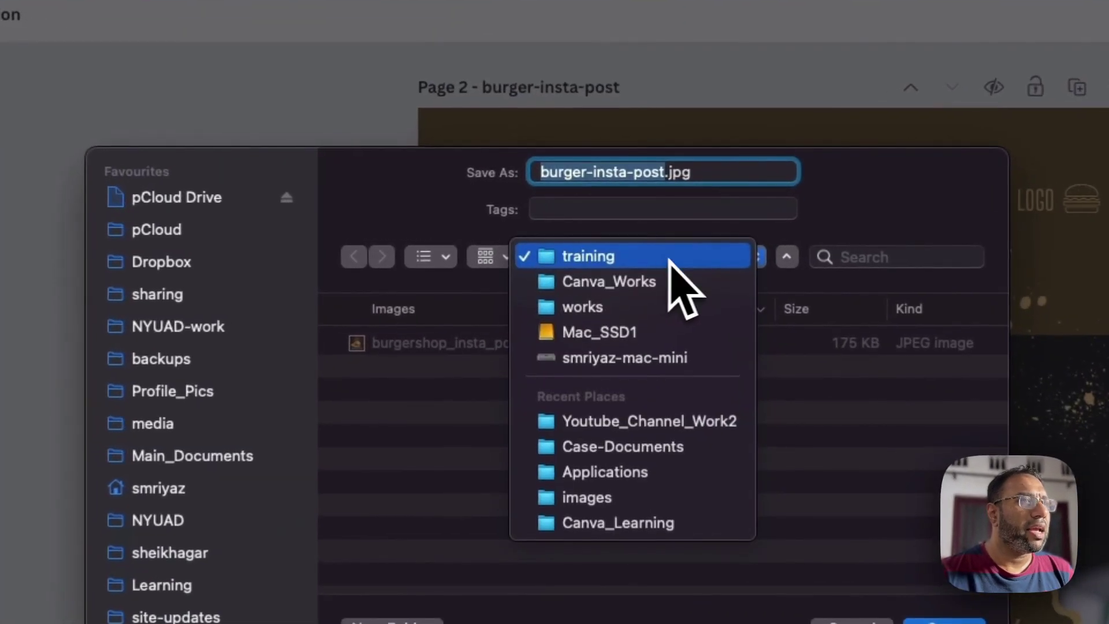
pyautogui.click(636, 281)
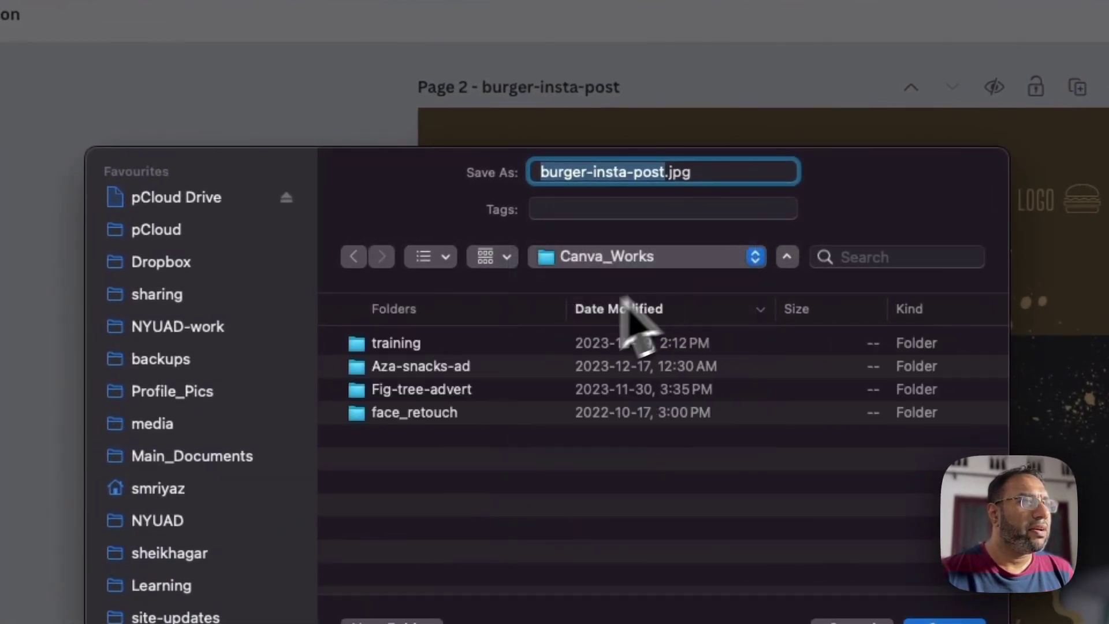
pyautogui.doubleClick(392, 343)
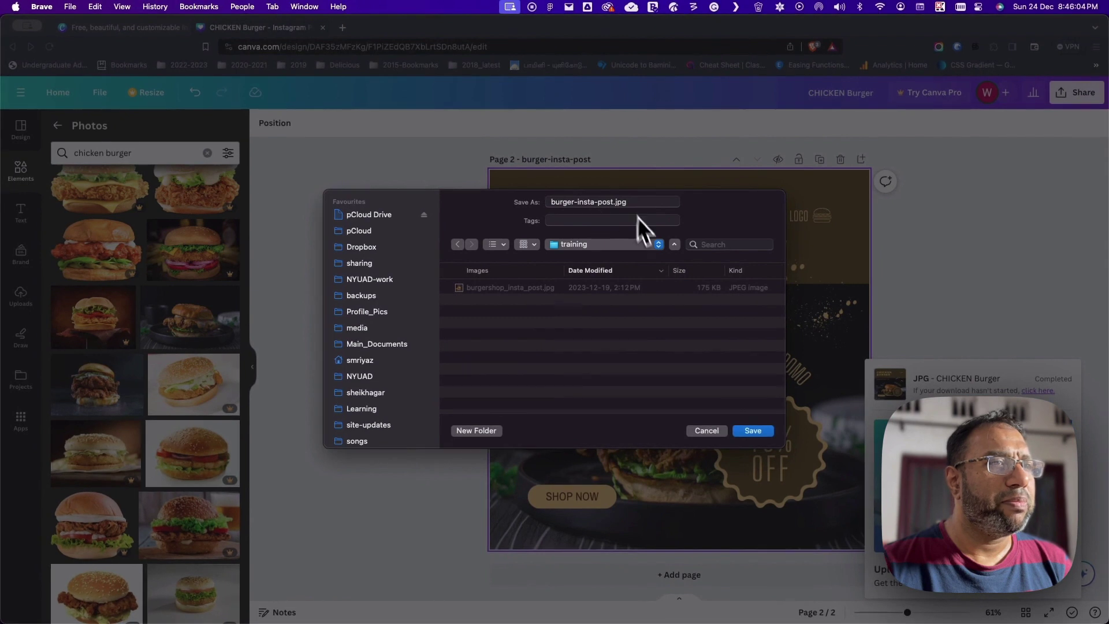
pyautogui.click(752, 431)
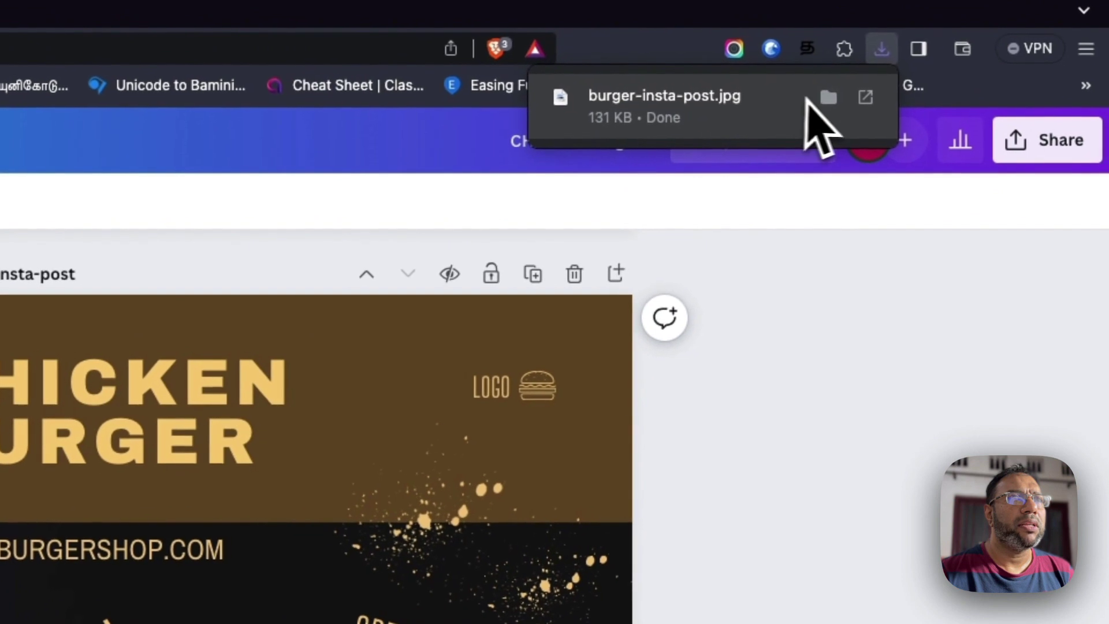
# Show the downloaded burger-insta-post.jpg in its Finder folder and enlarge the window to fit the file list
pyautogui.click(829, 97)
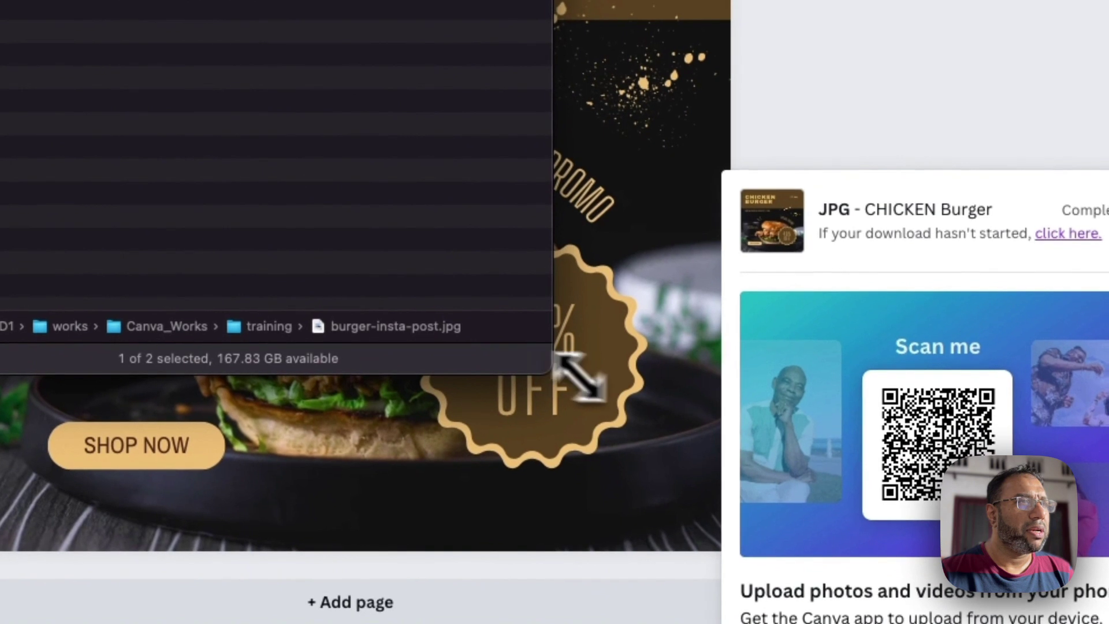
pyautogui.moveTo(650, 423); pyautogui.dragTo(838, 459)
pyautogui.moveTo(490, 322); pyautogui.dragTo(332, 346)
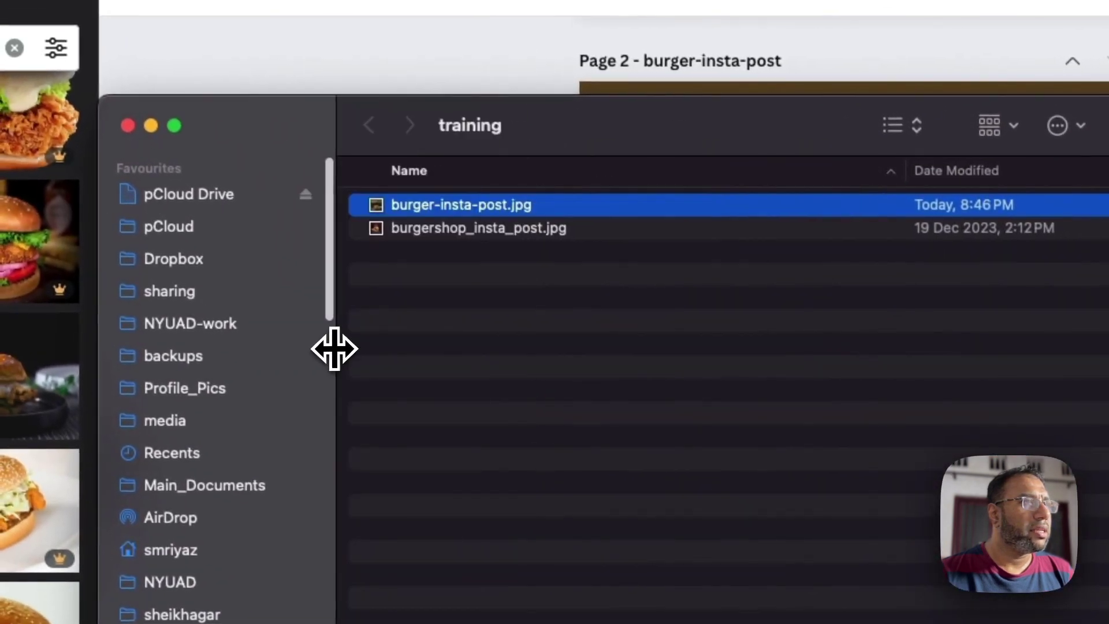
# Preview burgershop_insta_post.jpg and the newly downloaded burger-insta-post.jpg in the training folder
pyautogui.click(479, 230)
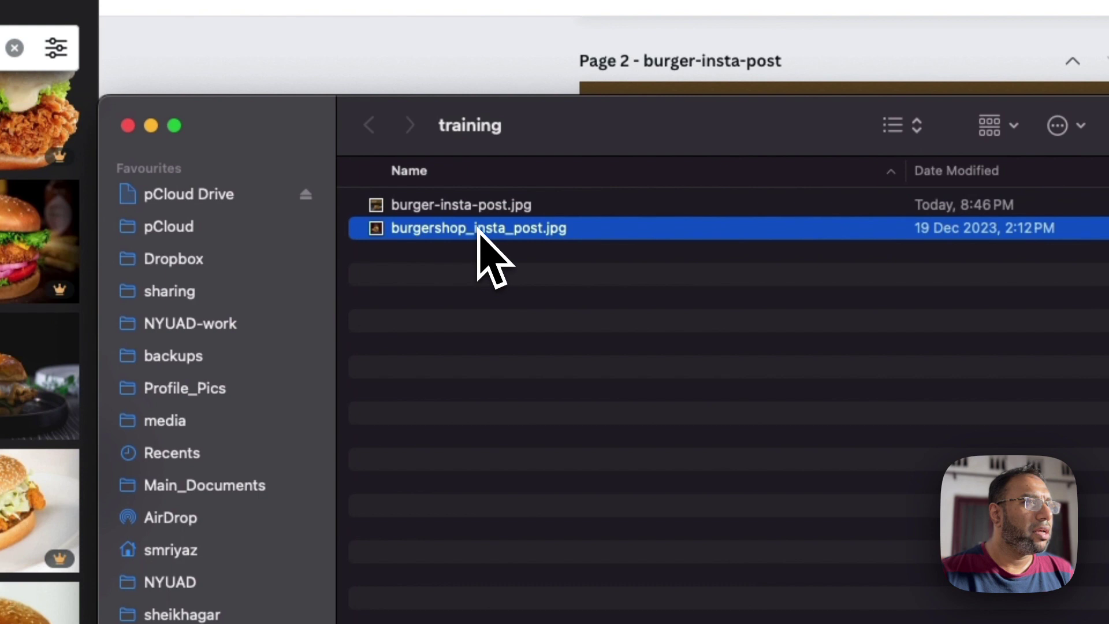
pyautogui.press('space')
pyautogui.press('space')
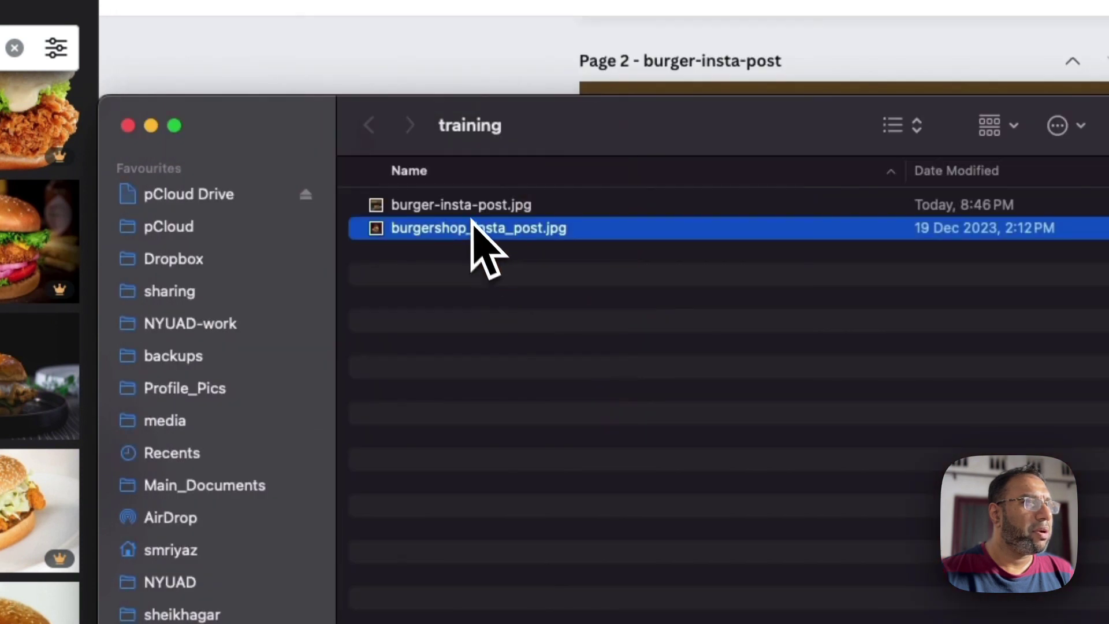
pyautogui.press('Up')
pyautogui.press('space')
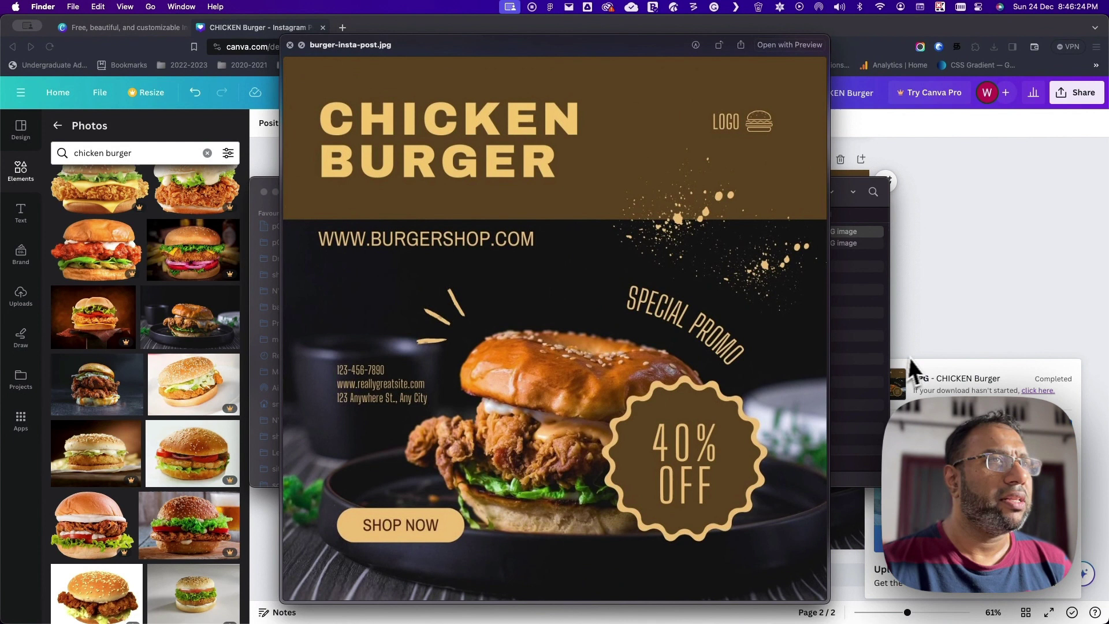
pyautogui.moveTo(490, 44); pyautogui.dragTo(448, 52)
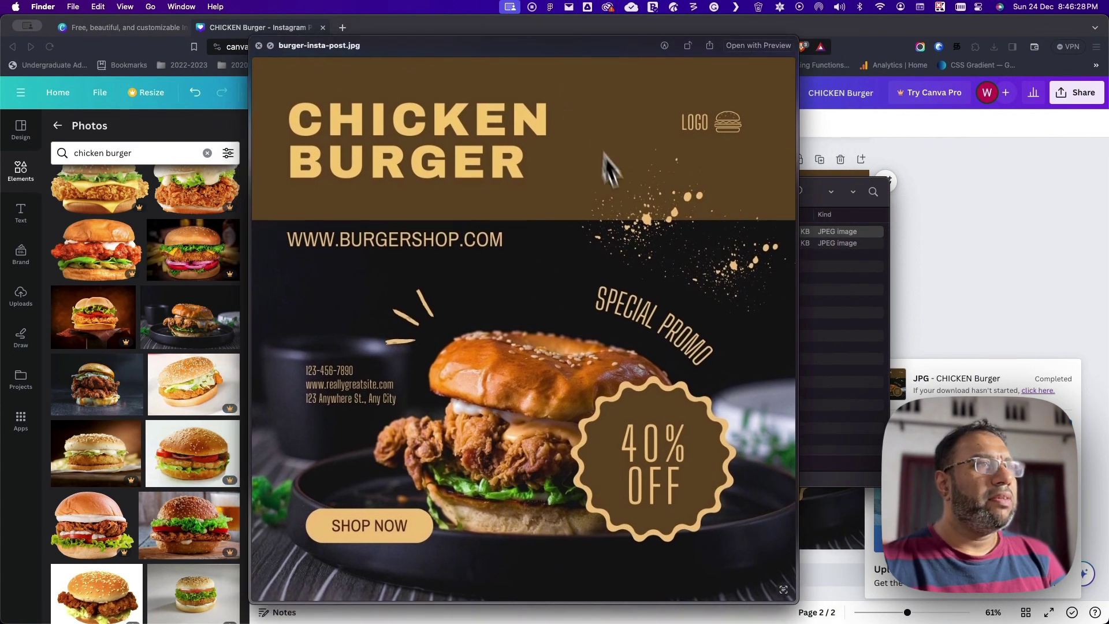